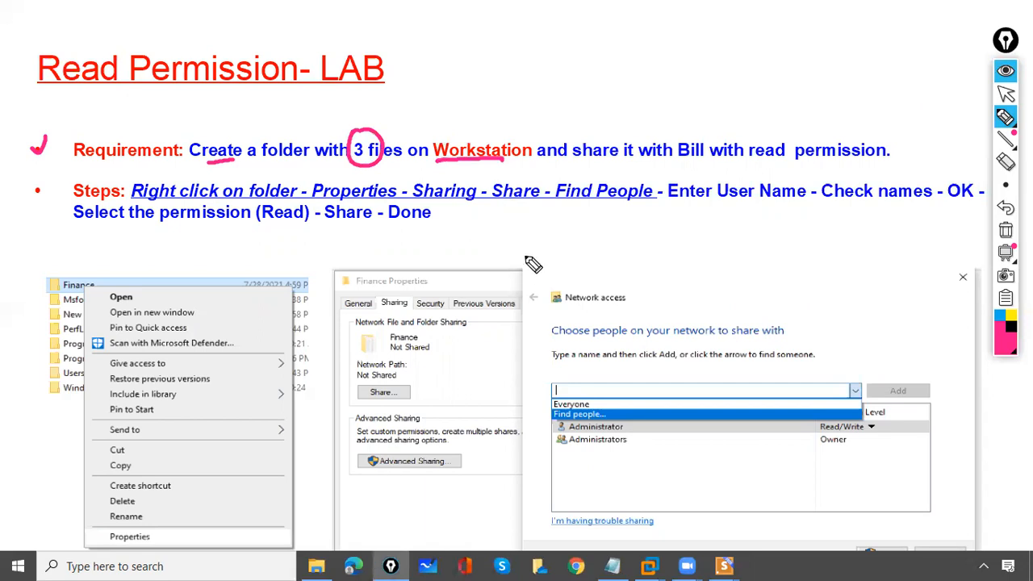
# Ink-mark 'share', the user name, the Finance folder, Properties, Sharing and Find people on the slide
pyautogui.moveTo(611, 161); pyautogui.dragTo(573, 160)
pyautogui.moveTo(680, 161); pyautogui.dragTo(814, 159)
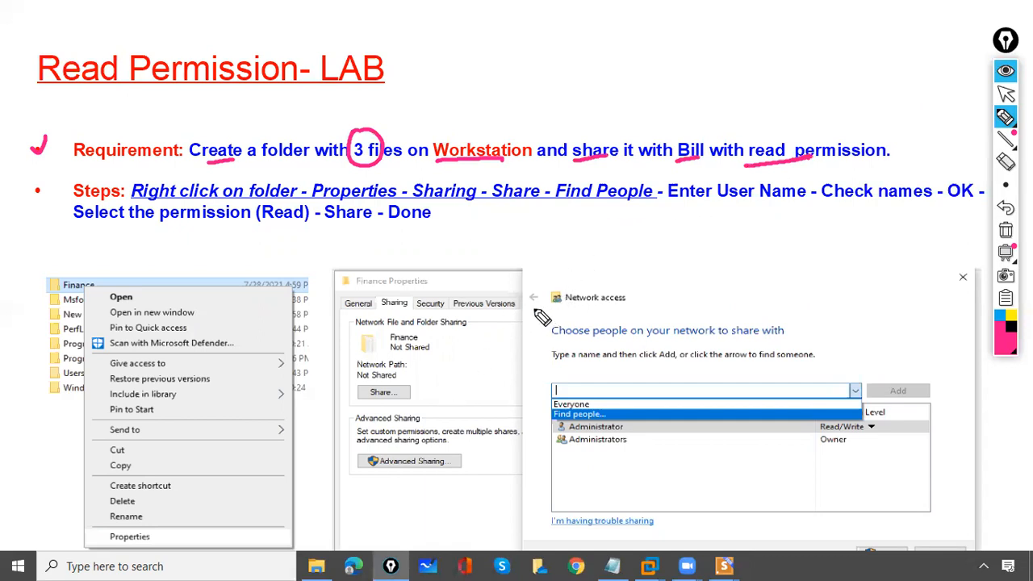
pyautogui.moveTo(82, 273); pyautogui.dragTo(71, 279)
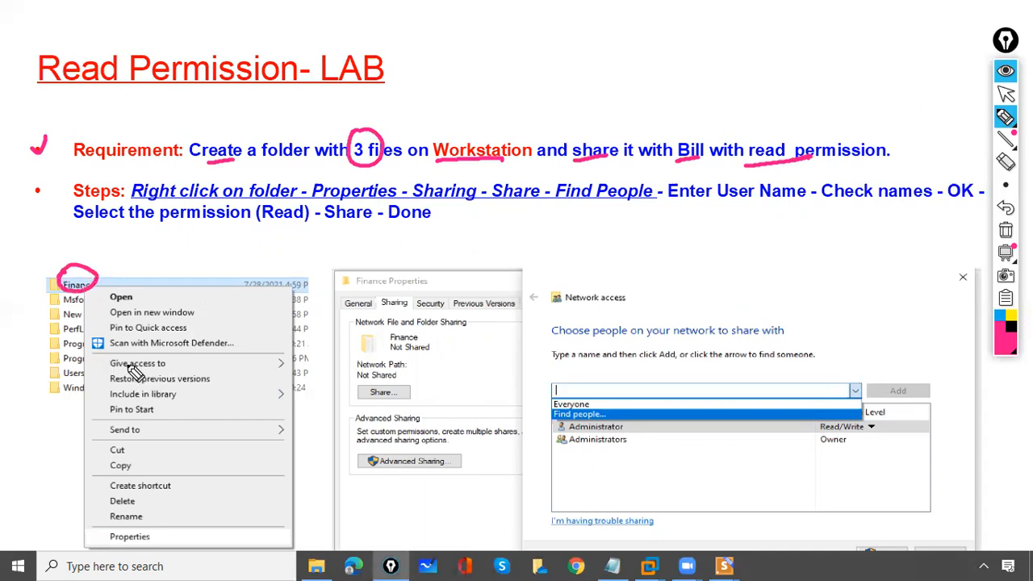
pyautogui.moveTo(95, 535); pyautogui.dragTo(108, 530)
pyautogui.moveTo(388, 289)
pyautogui.mouseDown()
pyautogui.moveTo(384, 313)
pyautogui.moveTo(416, 300)
pyautogui.moveTo(395, 286)
pyautogui.mouseUp()
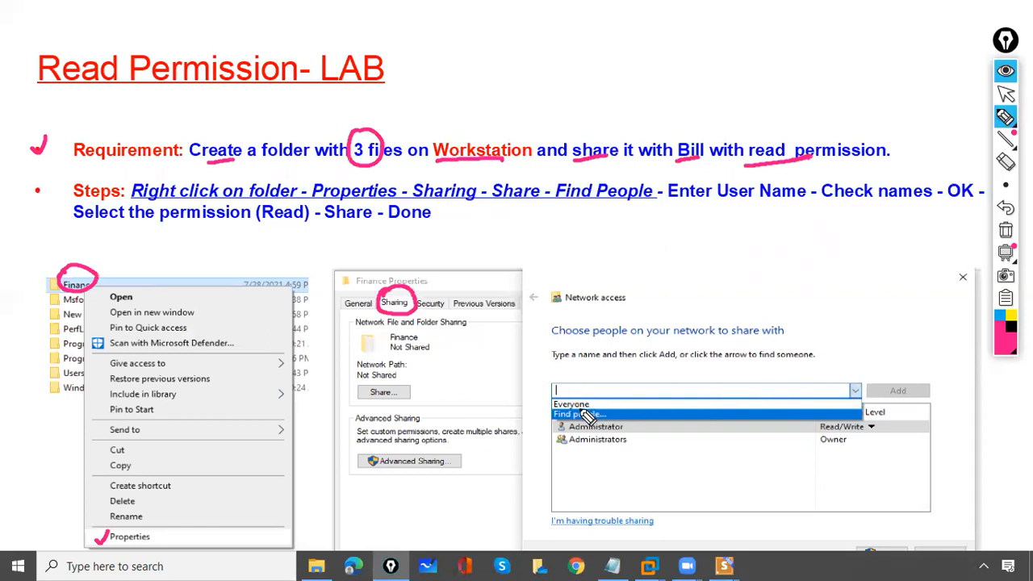
pyautogui.moveTo(549, 412); pyautogui.dragTo(564, 403)
# Erase all the ink, return to the arrow pointer and advance to the next slide
pyautogui.click(1001, 232)
pyautogui.click(1005, 95)
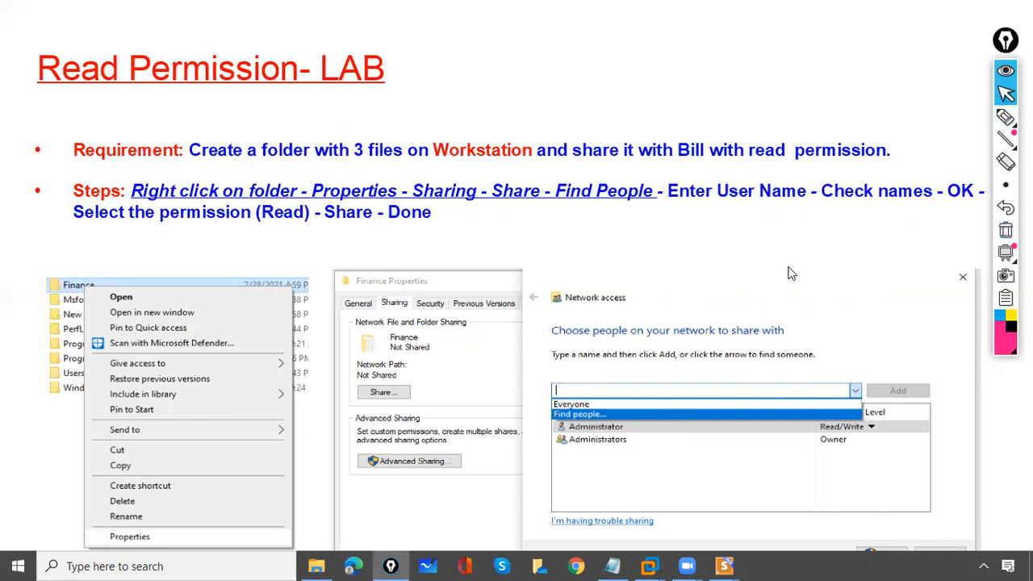
pyautogui.click(791, 274)
# Ink-mark the entered user name, Check Names, OK, the added user's row and Read permission
pyautogui.click(1005, 117)
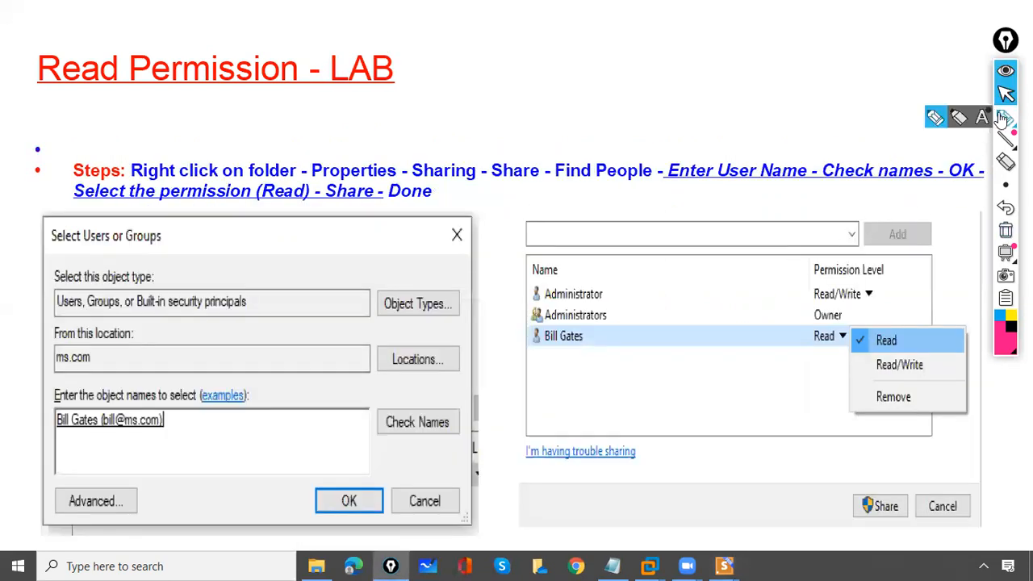
pyautogui.moveTo(143, 385)
pyautogui.mouseDown()
pyautogui.moveTo(153, 404)
pyautogui.moveTo(101, 384)
pyautogui.mouseUp()
pyautogui.moveTo(356, 403); pyautogui.dragTo(427, 373)
pyautogui.click(333, 499)
pyautogui.moveTo(332, 495); pyautogui.dragTo(373, 464)
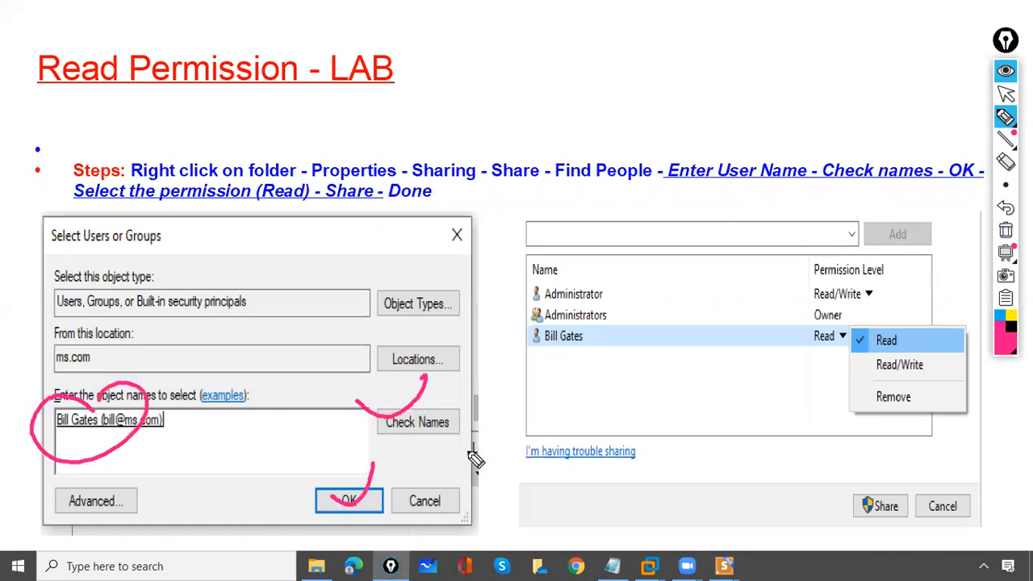
pyautogui.moveTo(505, 334)
pyautogui.mouseDown()
pyautogui.moveTo(513, 342)
pyautogui.moveTo(530, 320)
pyautogui.mouseUp()
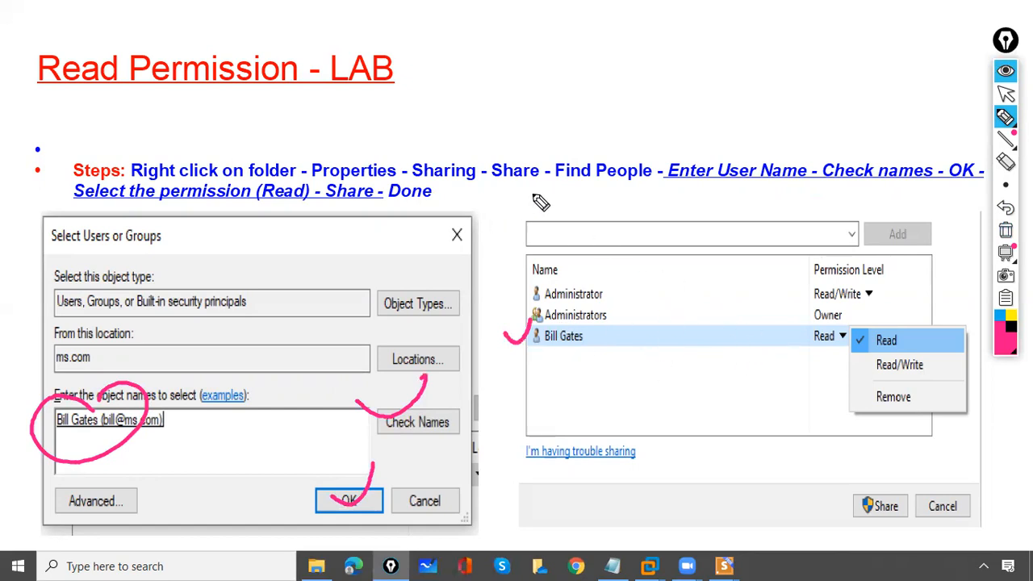
pyautogui.moveTo(830, 322)
pyautogui.mouseDown()
pyautogui.moveTo(842, 337)
pyautogui.moveTo(824, 323)
pyautogui.moveTo(869, 338)
pyautogui.mouseUp()
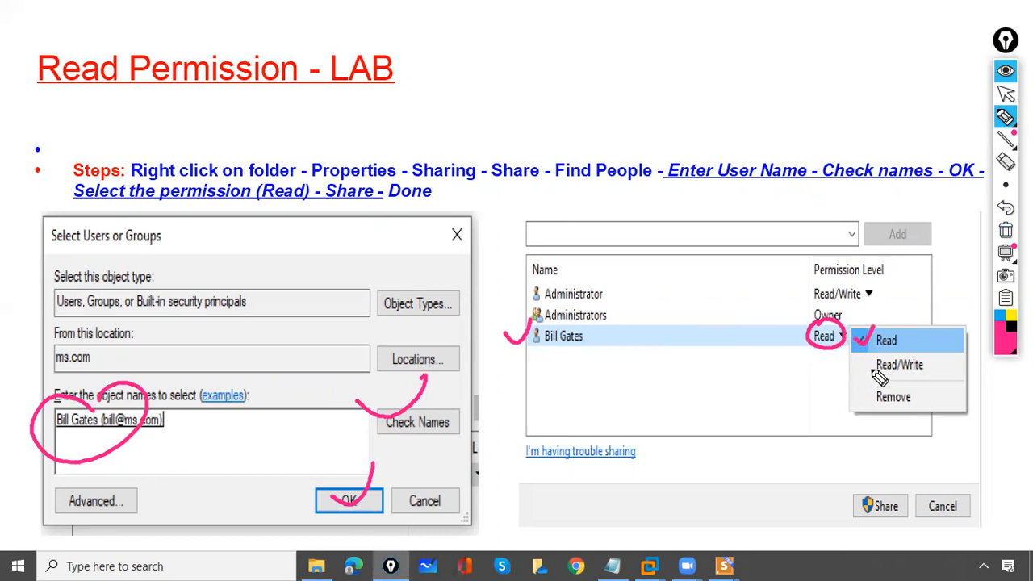
# Clear the ink, advance to the folder-shared slide and re-enable the pen
pyautogui.click(1006, 231)
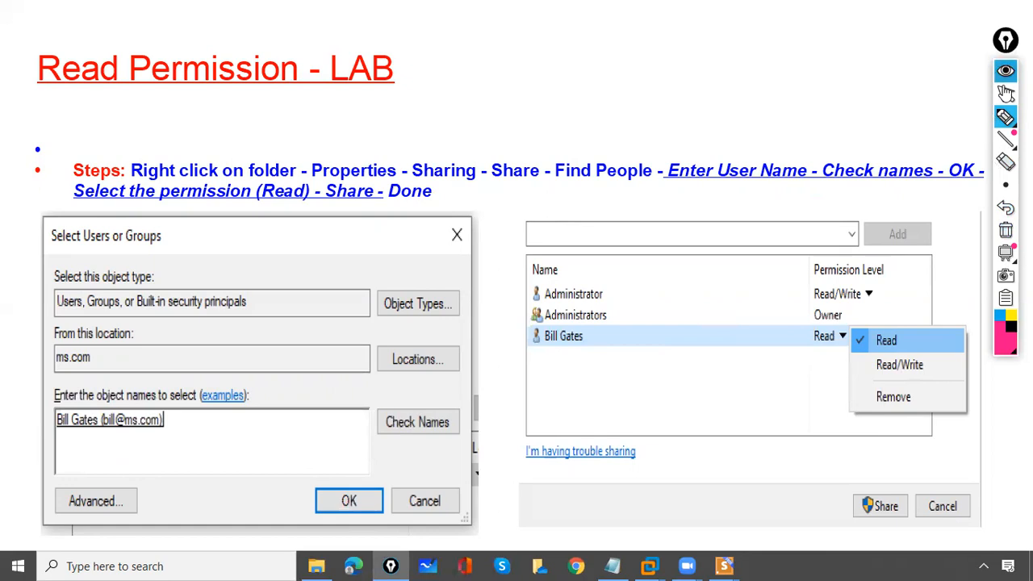
pyautogui.click(1006, 94)
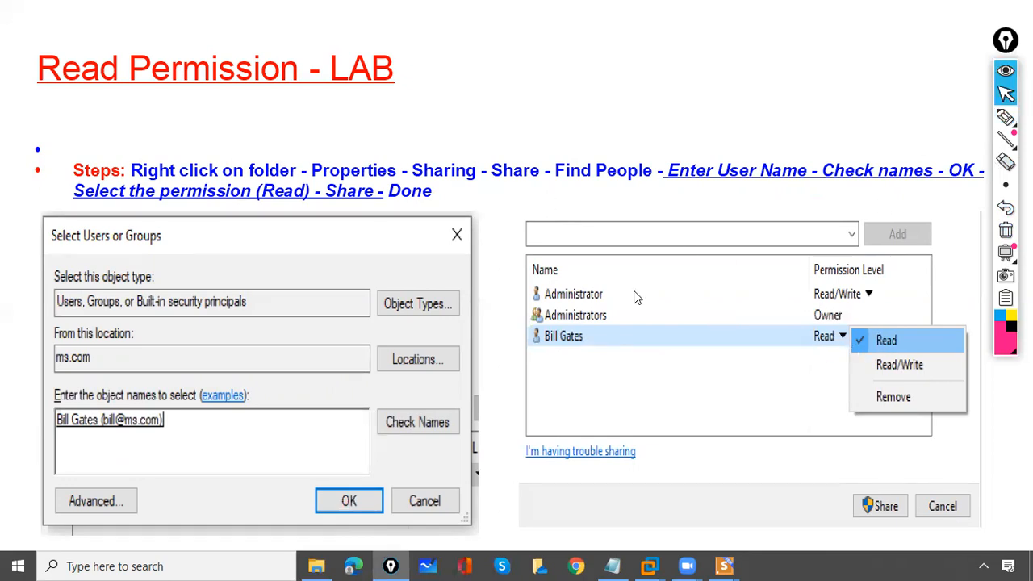
pyautogui.click(655, 295)
pyautogui.click(1004, 119)
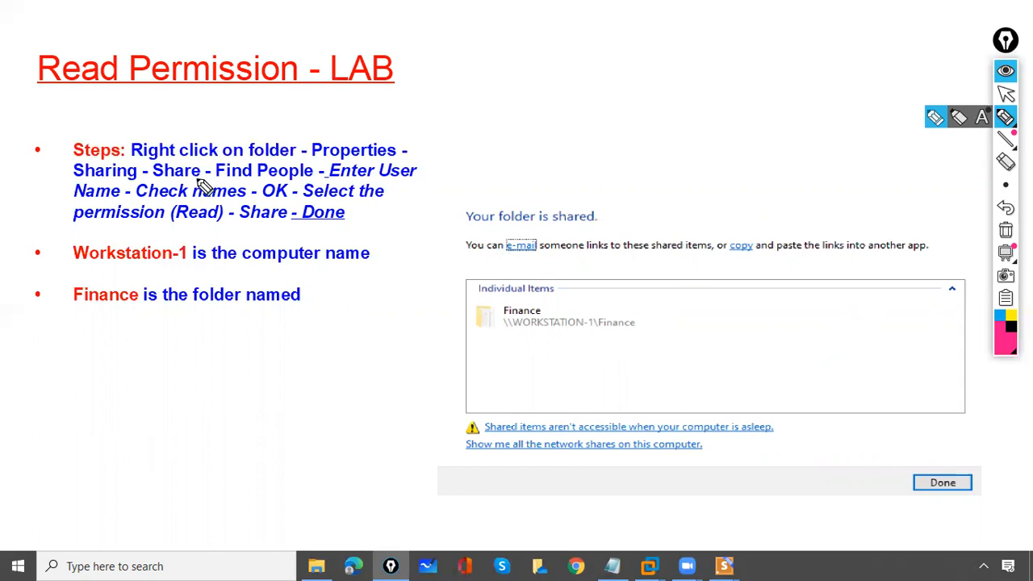
# Circle the Finance shared item and add marks in the items box, erasing each time
pyautogui.moveTo(501, 299); pyautogui.dragTo(521, 337)
pyautogui.moveTo(625, 283); pyautogui.dragTo(639, 326)
pyautogui.moveTo(512, 332); pyautogui.dragTo(560, 333)
pyautogui.click(1006, 231)
pyautogui.moveTo(507, 385)
pyautogui.mouseDown()
pyautogui.moveTo(517, 402)
pyautogui.moveTo(531, 400)
pyautogui.mouseUp()
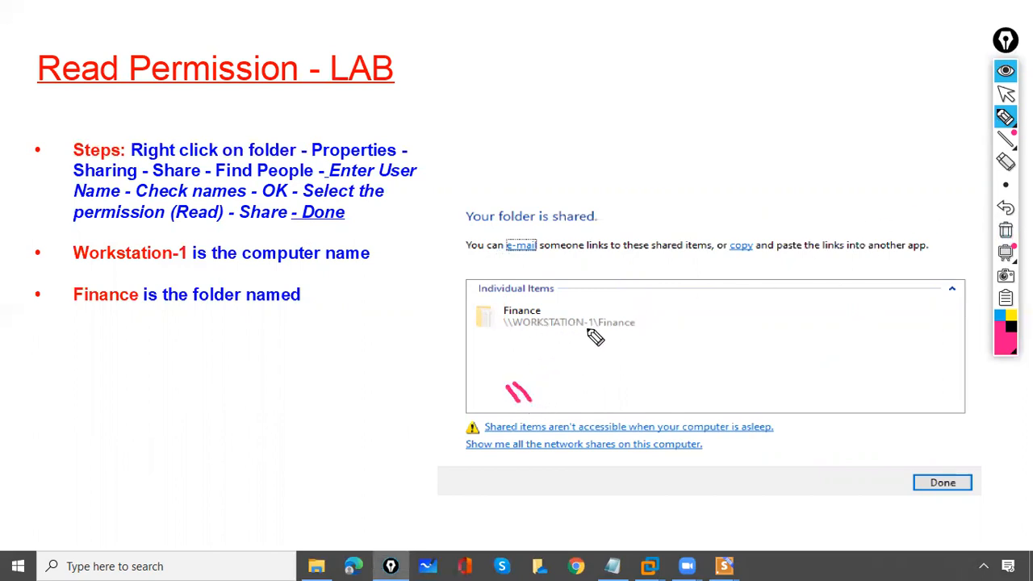
pyautogui.moveTo(607, 358); pyautogui.dragTo(627, 377)
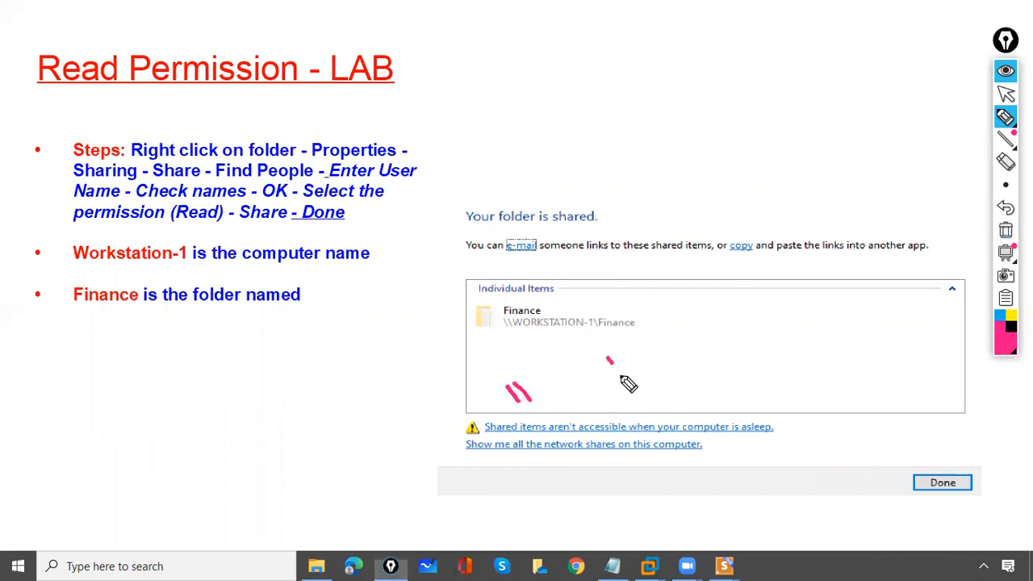
pyautogui.click(1006, 230)
# Underline WORKSTATION-1, 'is the computer' and Finance in the path and bullets, then erase
pyautogui.moveTo(521, 338); pyautogui.dragTo(569, 322)
pyautogui.moveTo(194, 260); pyautogui.dragTo(260, 257)
pyautogui.moveTo(592, 318)
pyautogui.mouseDown()
pyautogui.moveTo(607, 330)
pyautogui.moveTo(636, 326)
pyautogui.mouseUp()
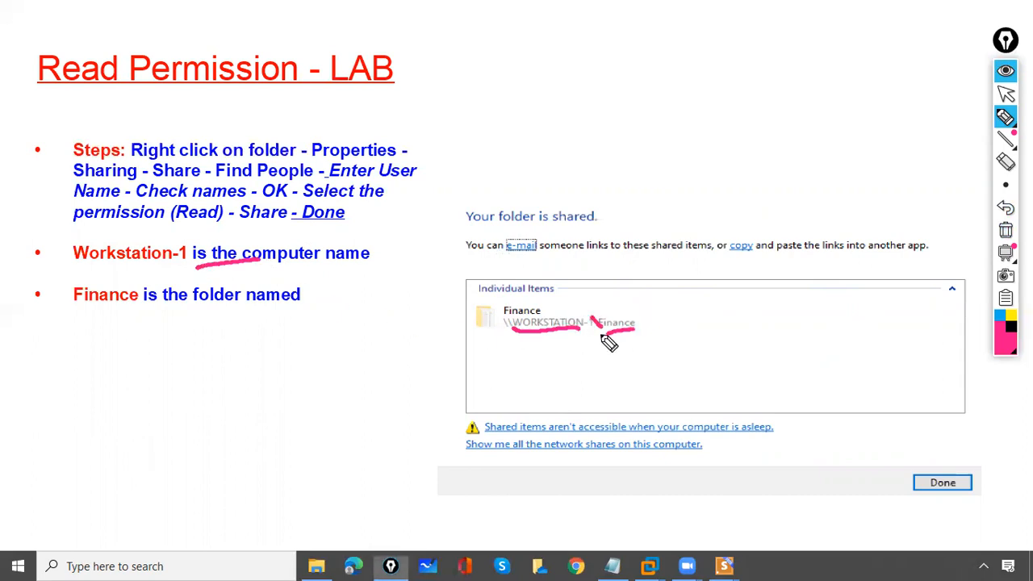
pyautogui.moveTo(66, 310); pyautogui.dragTo(119, 306)
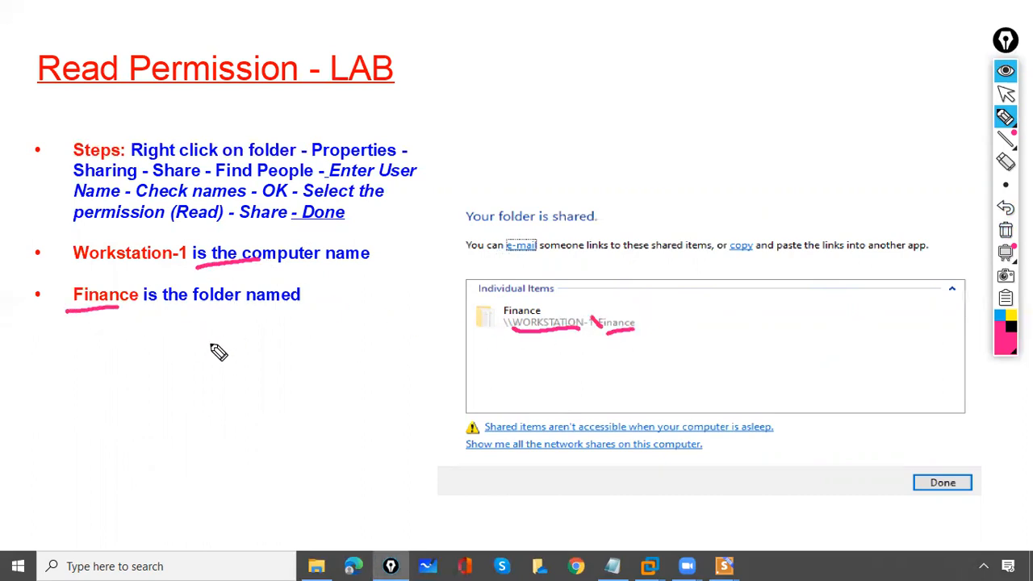
pyautogui.moveTo(535, 293)
pyautogui.mouseDown()
pyautogui.moveTo(586, 288)
pyautogui.moveTo(520, 284)
pyautogui.mouseUp()
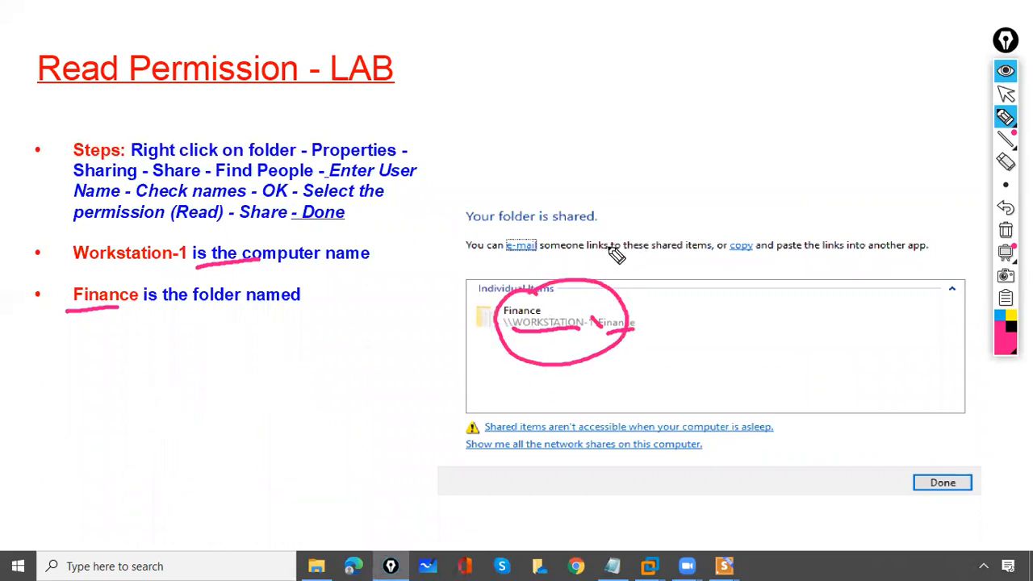
pyautogui.click(1006, 229)
# Redraw and erase a circle around Finance, then advance to the Accessing Shared Folder slide
pyautogui.moveTo(510, 302)
pyautogui.mouseDown()
pyautogui.moveTo(576, 369)
pyautogui.moveTo(458, 312)
pyautogui.mouseUp()
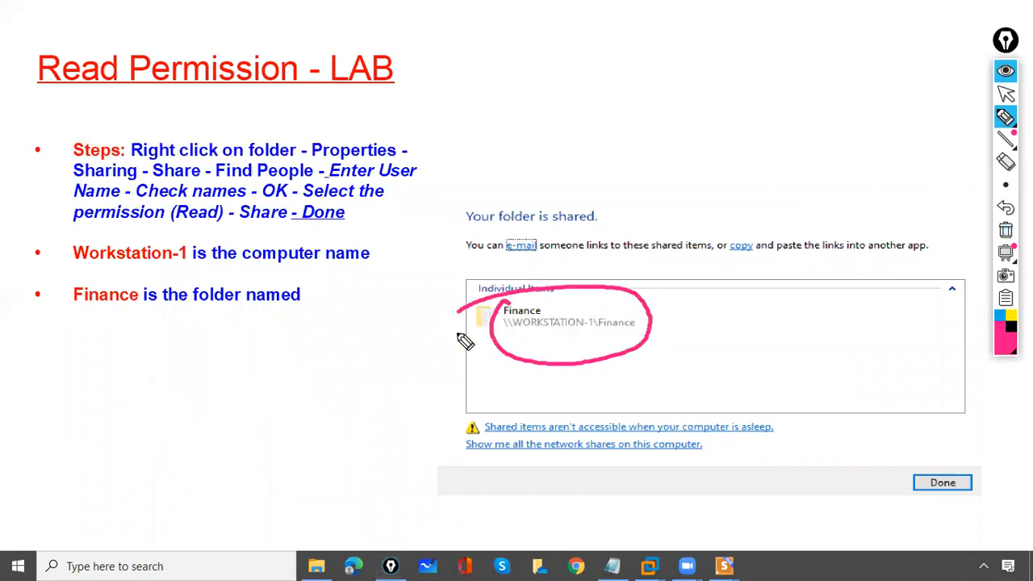
pyautogui.click(1006, 229)
pyautogui.click(1006, 94)
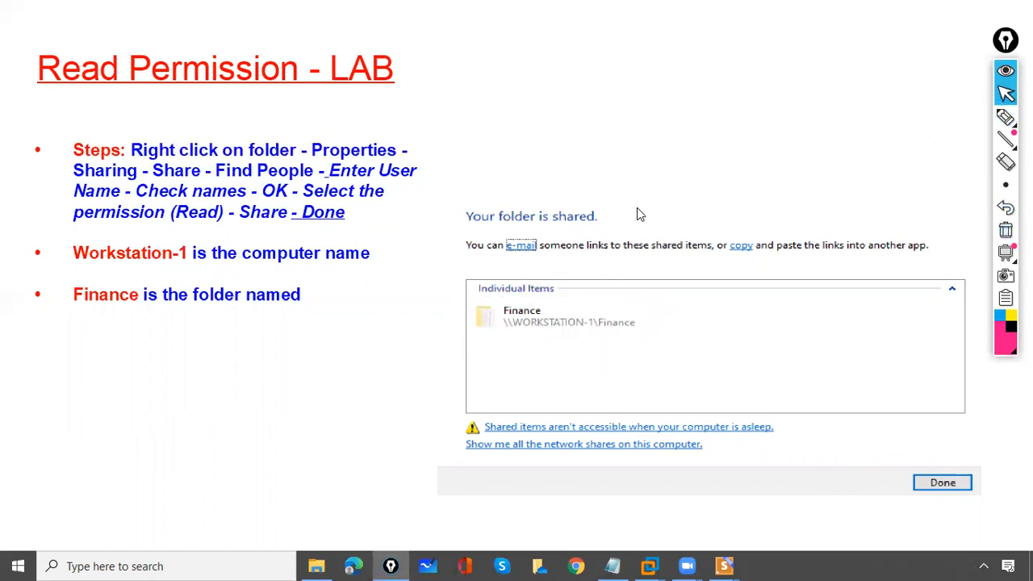
pyautogui.click(635, 219)
pyautogui.click(1006, 118)
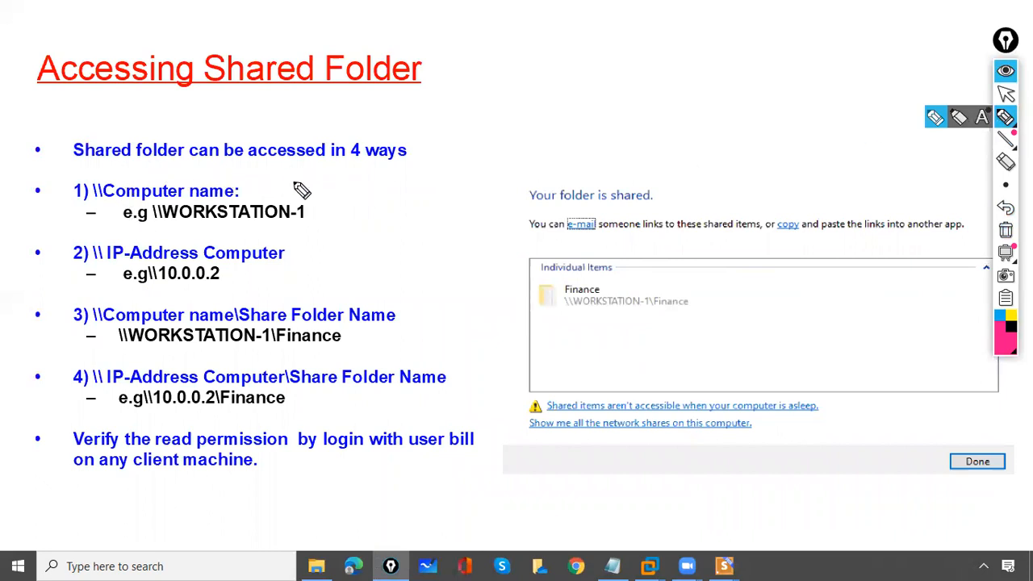
pyautogui.moveTo(355, 131)
pyautogui.mouseDown()
pyautogui.moveTo(396, 161)
pyautogui.moveTo(408, 118)
pyautogui.mouseUp()
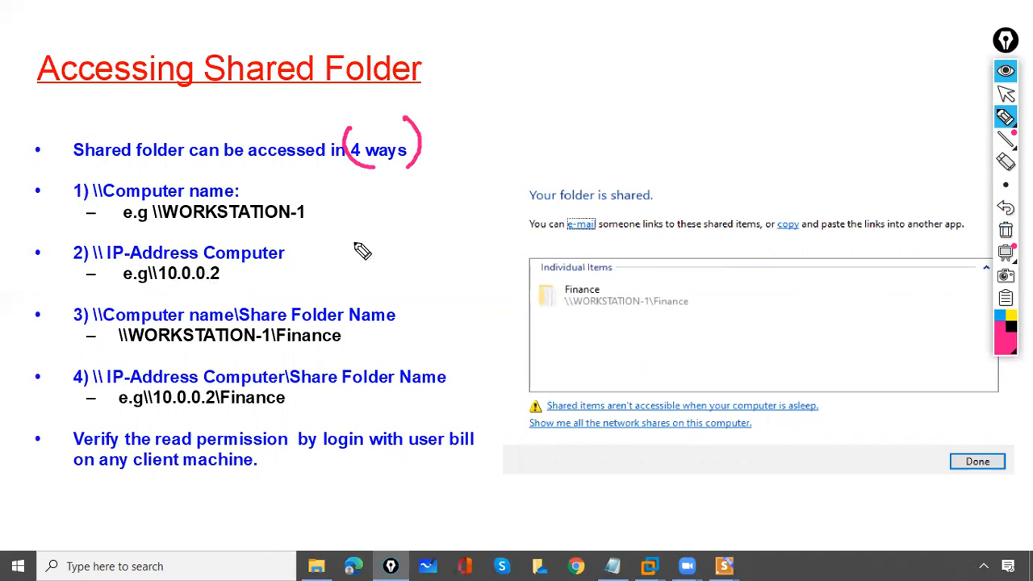
pyautogui.moveTo(91, 184)
pyautogui.mouseDown()
pyautogui.moveTo(101, 197)
pyautogui.moveTo(129, 167)
pyautogui.moveTo(148, 169)
pyautogui.mouseUp()
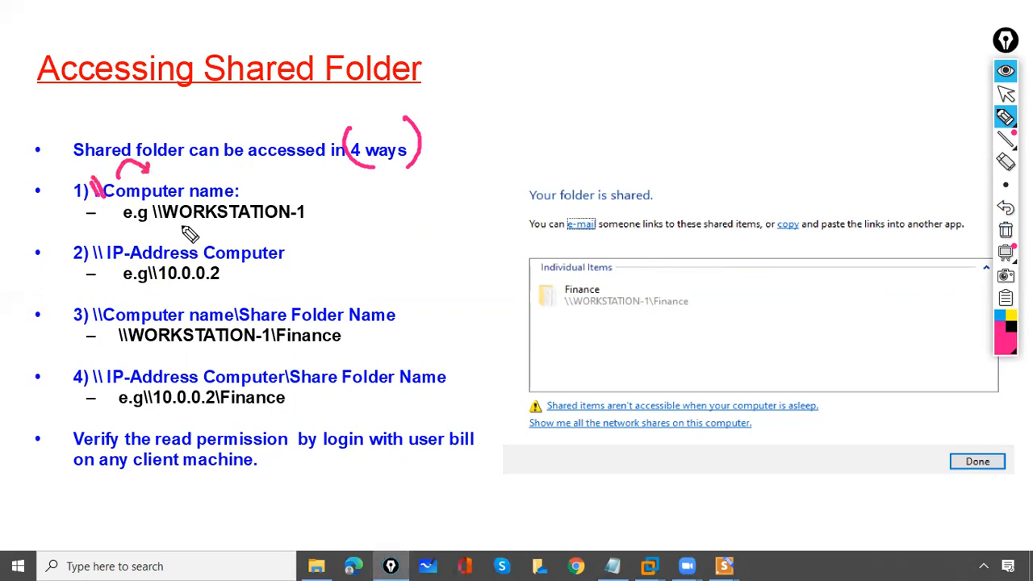
pyautogui.moveTo(176, 230); pyautogui.dragTo(289, 216)
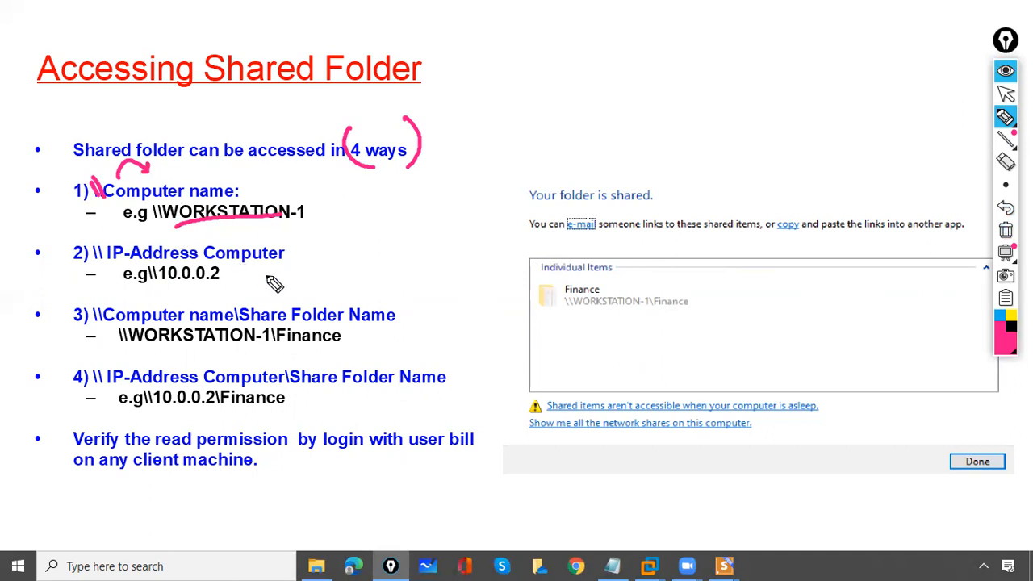
pyautogui.moveTo(478, 96)
pyautogui.mouseDown()
pyautogui.moveTo(510, 168)
pyautogui.moveTo(658, 4)
pyautogui.moveTo(616, 125)
pyautogui.moveTo(512, 166)
pyautogui.mouseUp()
pyautogui.moveTo(505, 113)
pyautogui.mouseDown()
pyautogui.moveTo(530, 101)
pyautogui.moveTo(523, 113)
pyautogui.mouseUp()
pyautogui.moveTo(581, 51); pyautogui.dragTo(572, 74)
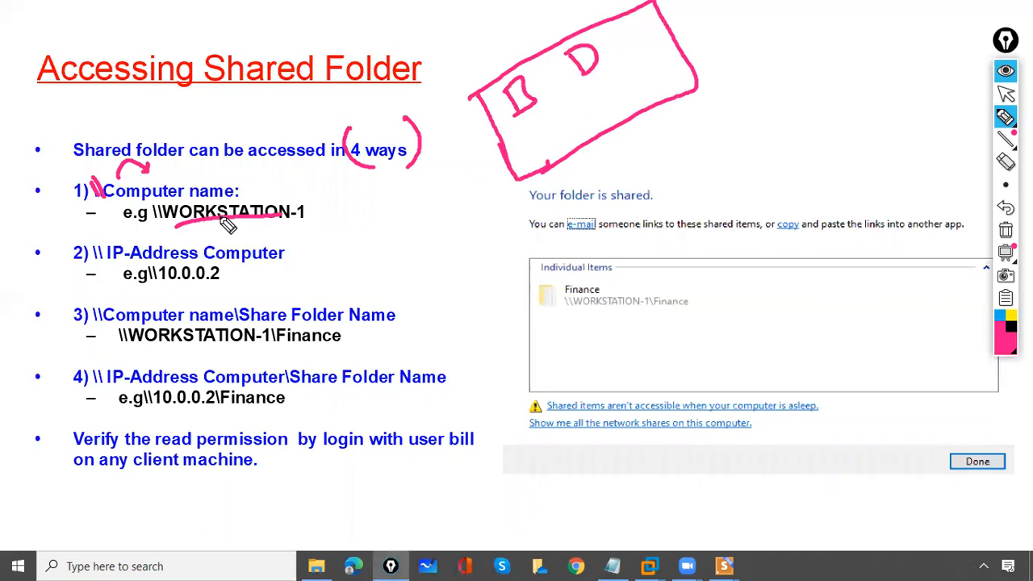
pyautogui.moveTo(523, 99); pyautogui.dragTo(549, 97)
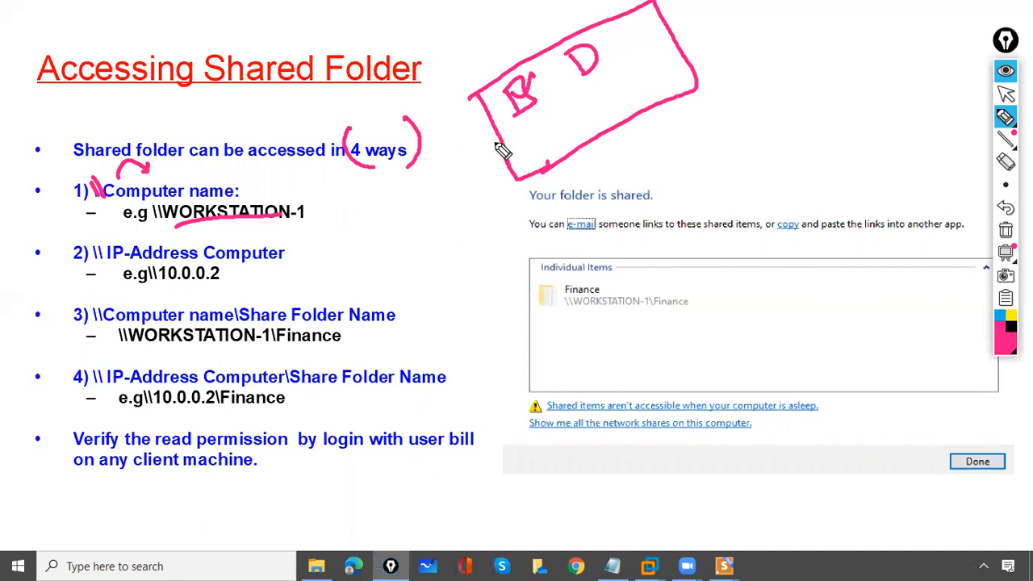
pyautogui.click(1007, 231)
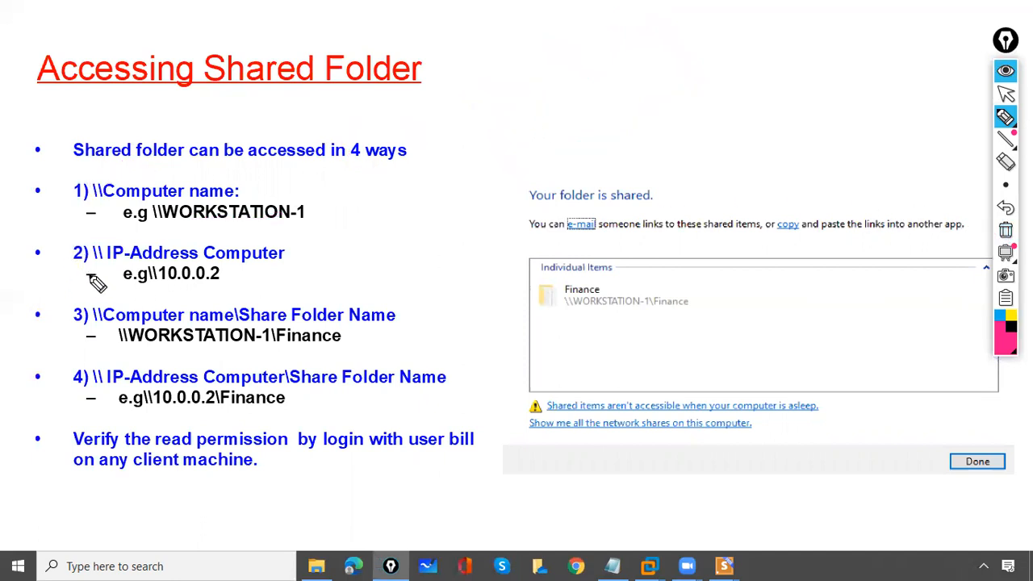
pyautogui.moveTo(94, 257)
pyautogui.mouseDown()
pyautogui.moveTo(94, 247)
pyautogui.moveTo(97, 256)
pyautogui.mouseUp()
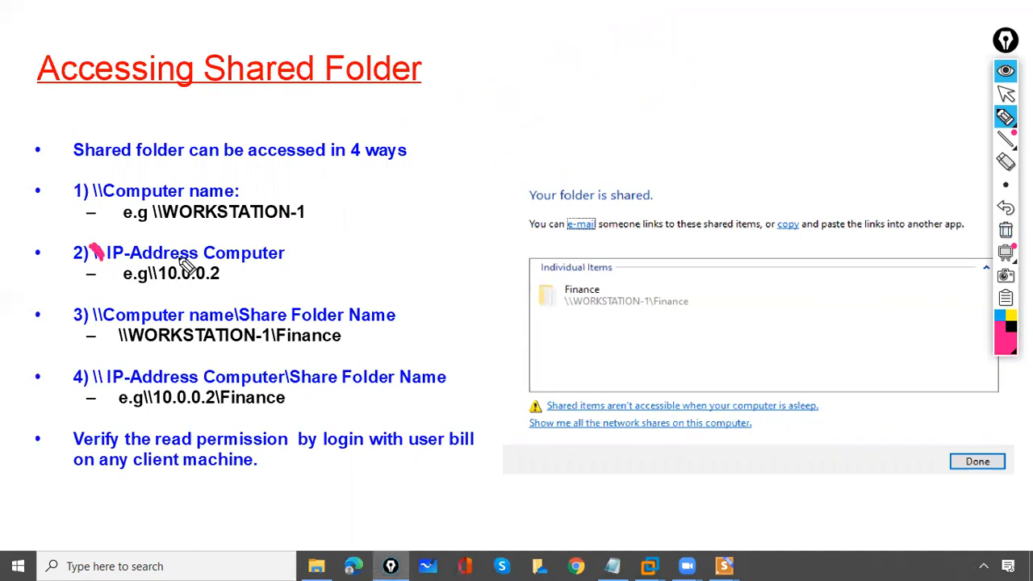
pyautogui.moveTo(170, 284); pyautogui.dragTo(219, 280)
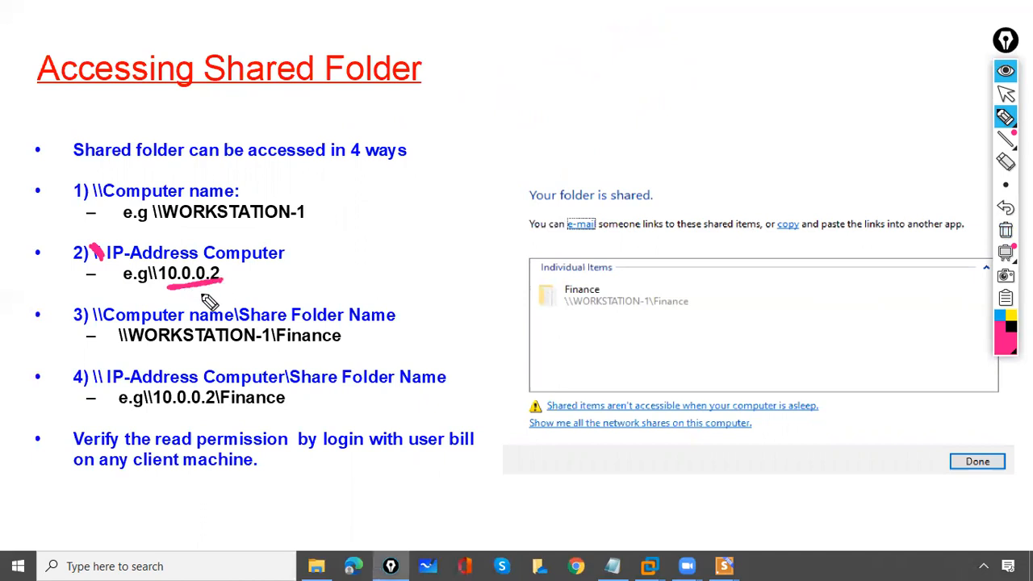
pyautogui.moveTo(484, 85)
pyautogui.mouseDown()
pyautogui.moveTo(523, 169)
pyautogui.moveTo(638, 19)
pyautogui.moveTo(643, 102)
pyautogui.moveTo(517, 170)
pyautogui.moveTo(534, 84)
pyautogui.moveTo(521, 113)
pyautogui.mouseUp()
pyautogui.moveTo(593, 80); pyautogui.dragTo(618, 72)
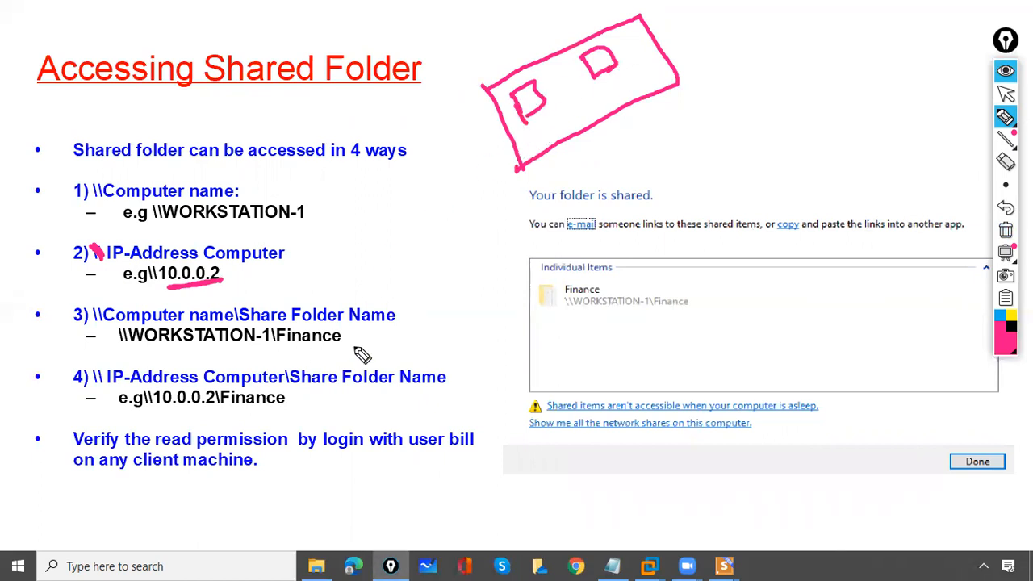
pyautogui.click(1005, 231)
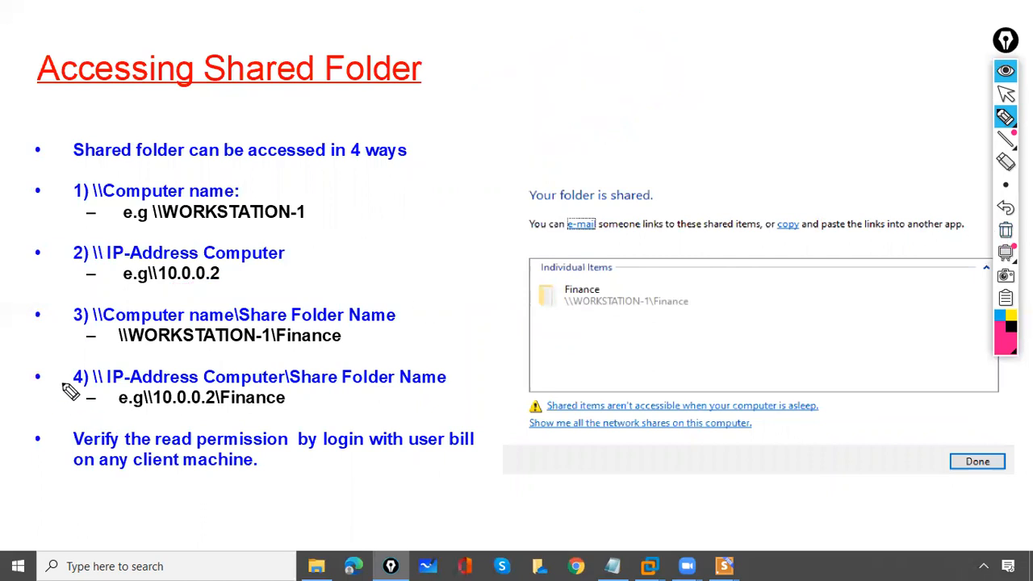
# Mark the \\WORKSTATION-1\Finance example and the Finance item with ink, then clear it
pyautogui.moveTo(52, 311); pyautogui.dragTo(77, 297)
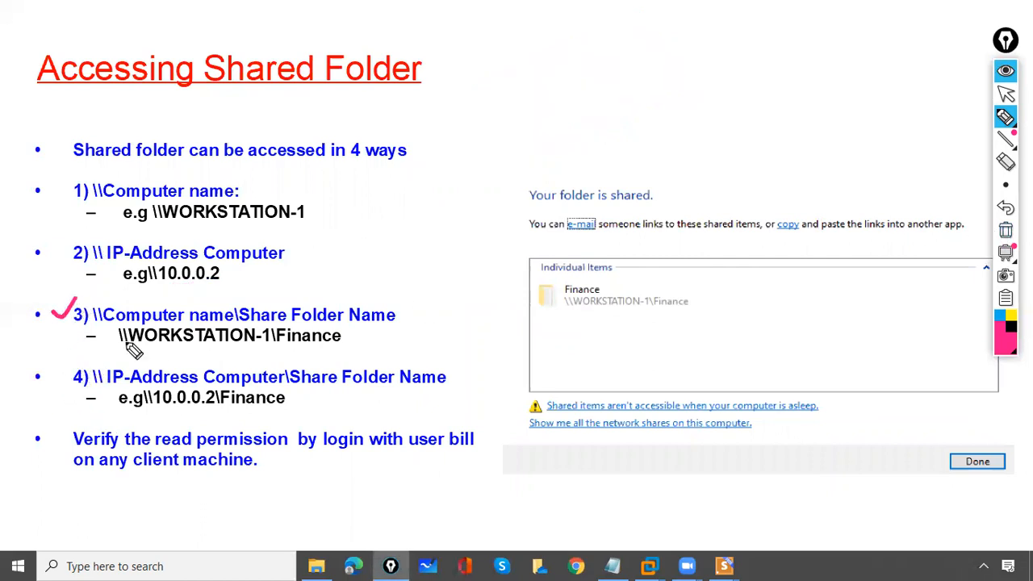
pyautogui.moveTo(118, 330)
pyautogui.mouseDown()
pyautogui.moveTo(137, 350)
pyautogui.moveTo(187, 318)
pyautogui.mouseUp()
pyautogui.moveTo(261, 322); pyautogui.dragTo(292, 320)
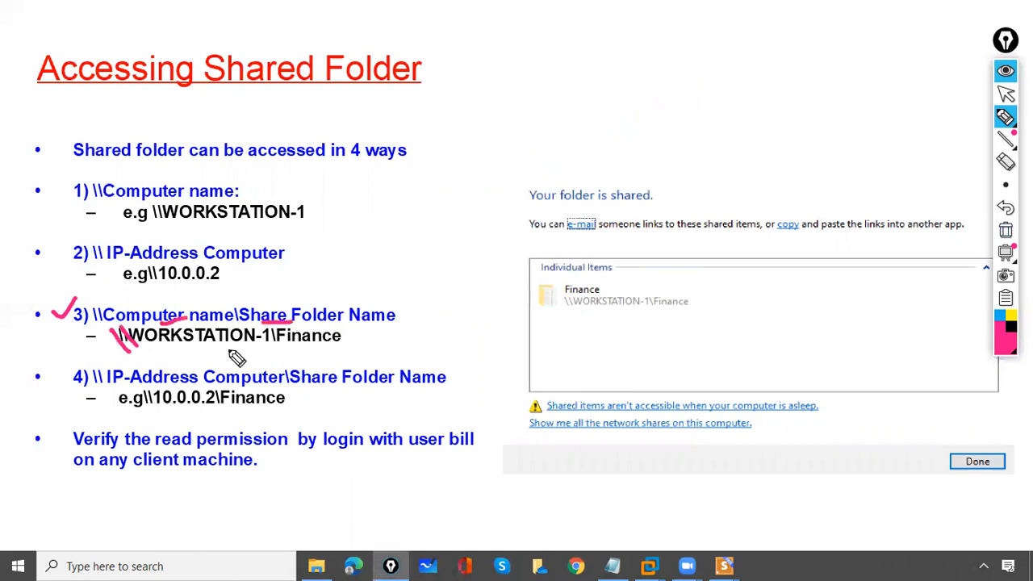
pyautogui.moveTo(142, 348)
pyautogui.mouseDown()
pyautogui.moveTo(272, 337)
pyautogui.moveTo(291, 323)
pyautogui.moveTo(319, 348)
pyautogui.mouseUp()
pyautogui.moveTo(585, 260)
pyautogui.mouseDown()
pyautogui.moveTo(602, 337)
pyautogui.moveTo(575, 260)
pyautogui.mouseUp()
pyautogui.moveTo(539, 217); pyautogui.dragTo(575, 269)
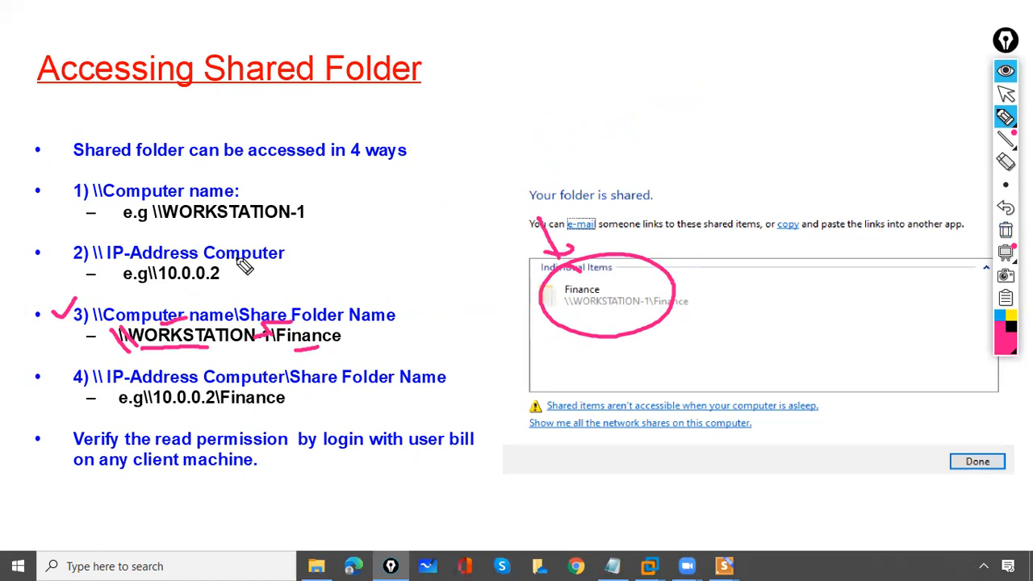
pyautogui.click(1005, 231)
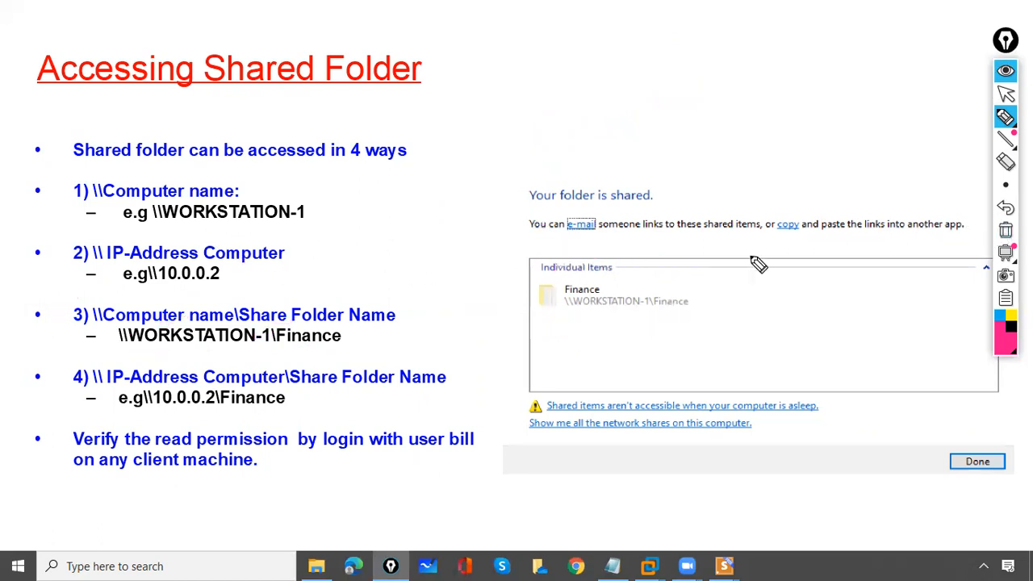
# Underline the 10.0.0.2 path example and arrow the Finance share, then erase and stop inking
pyautogui.moveTo(142, 393); pyautogui.dragTo(153, 403)
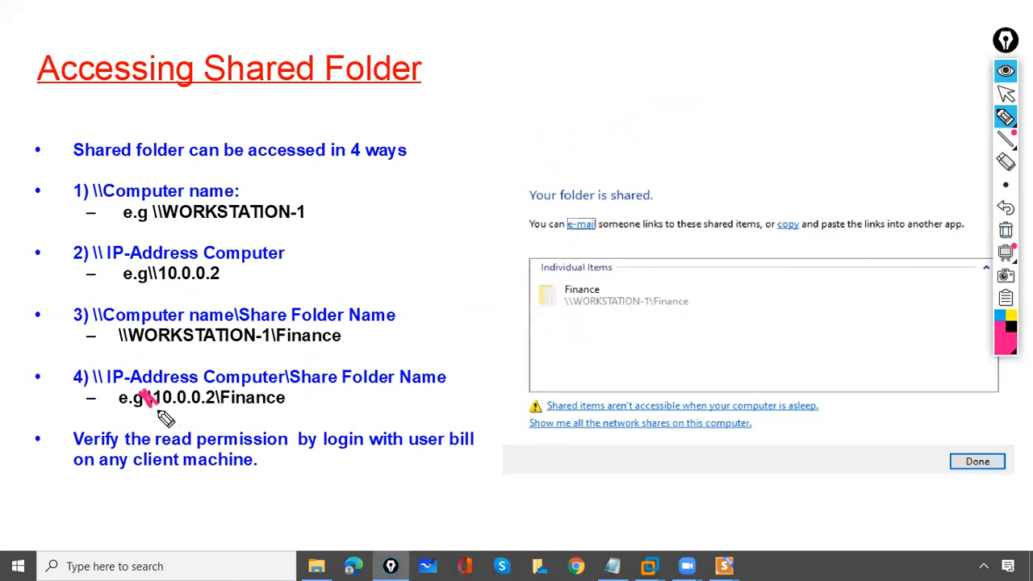
pyautogui.moveTo(148, 395); pyautogui.dragTo(163, 388)
pyautogui.moveTo(340, 376); pyautogui.dragTo(302, 380)
pyautogui.moveTo(155, 409); pyautogui.dragTo(265, 406)
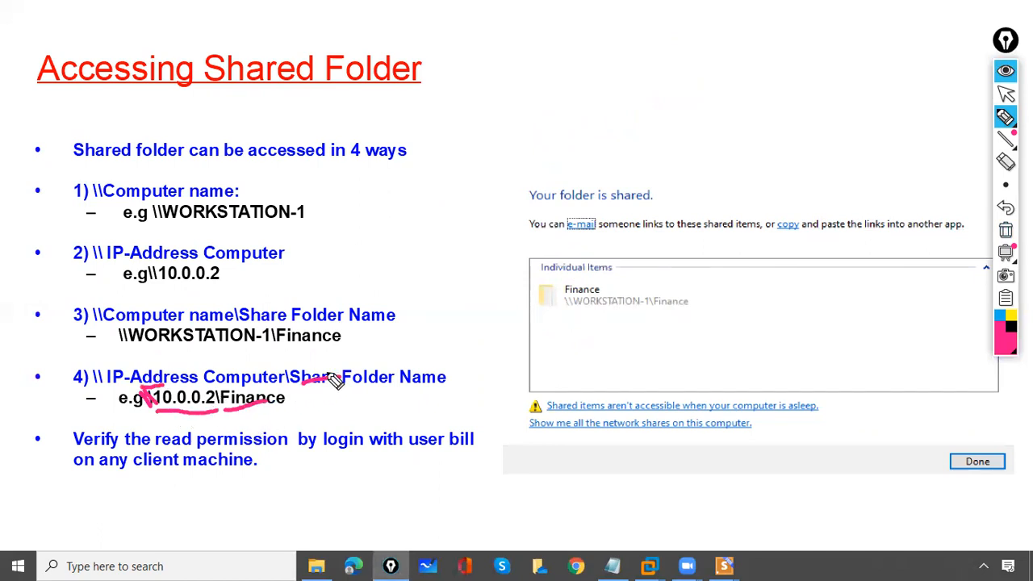
pyautogui.moveTo(591, 264)
pyautogui.mouseDown()
pyautogui.moveTo(653, 275)
pyautogui.moveTo(563, 265)
pyautogui.mouseUp()
pyautogui.moveTo(543, 230)
pyautogui.mouseDown()
pyautogui.moveTo(566, 269)
pyautogui.moveTo(570, 252)
pyautogui.mouseUp()
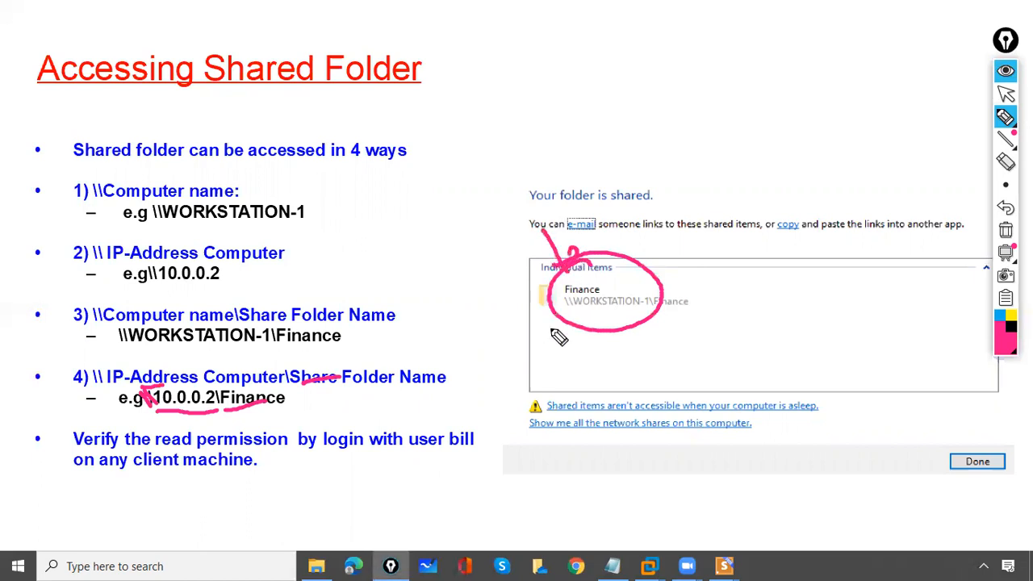
pyautogui.click(1004, 231)
pyautogui.click(1004, 97)
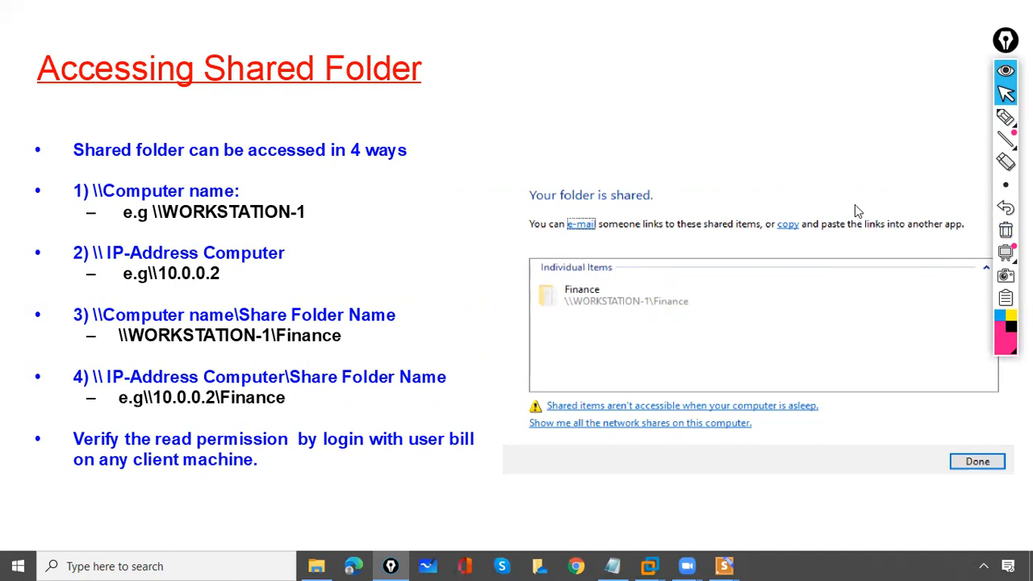
# Advance to the Read/Write Permission- LAB slide and bring up the Workstation-1 virtual machine
pyautogui.click(789, 309)
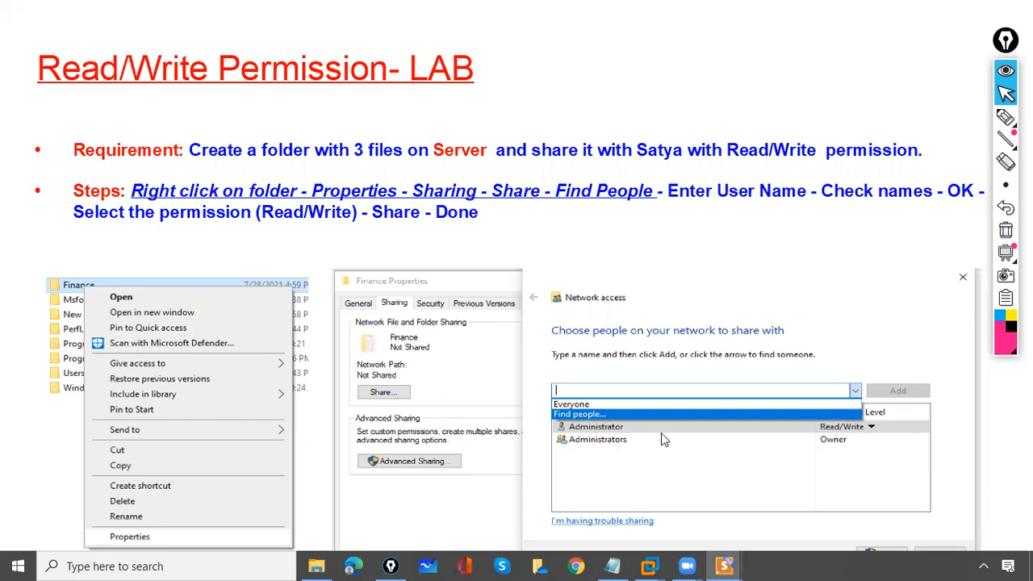
pyautogui.moveTo(649, 559)
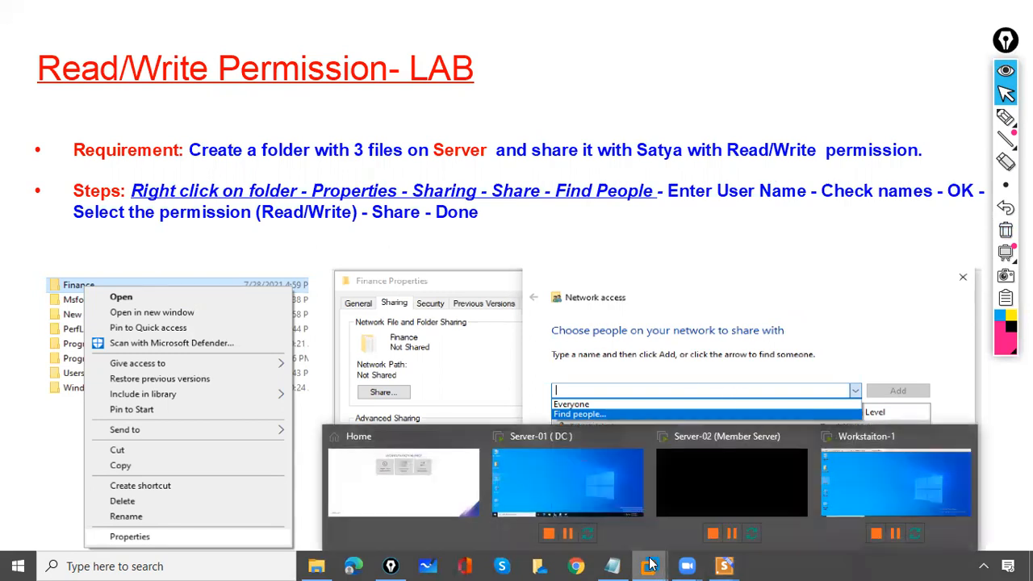
pyautogui.click(841, 490)
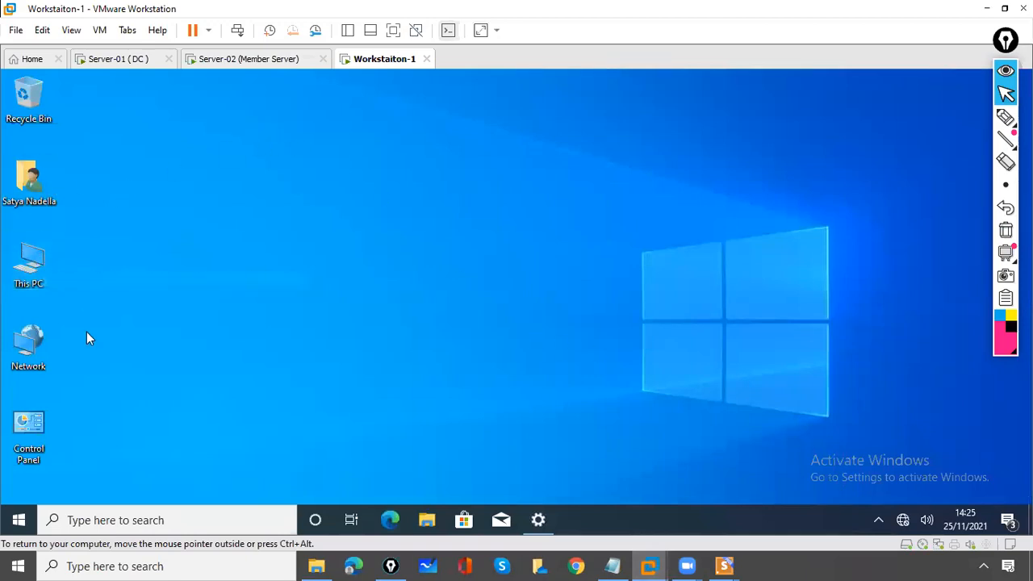
# Send Ctrl+Alt+Del to Workstation-1 and choose Switch user to leave the current session
pyautogui.rightClick(20, 523)
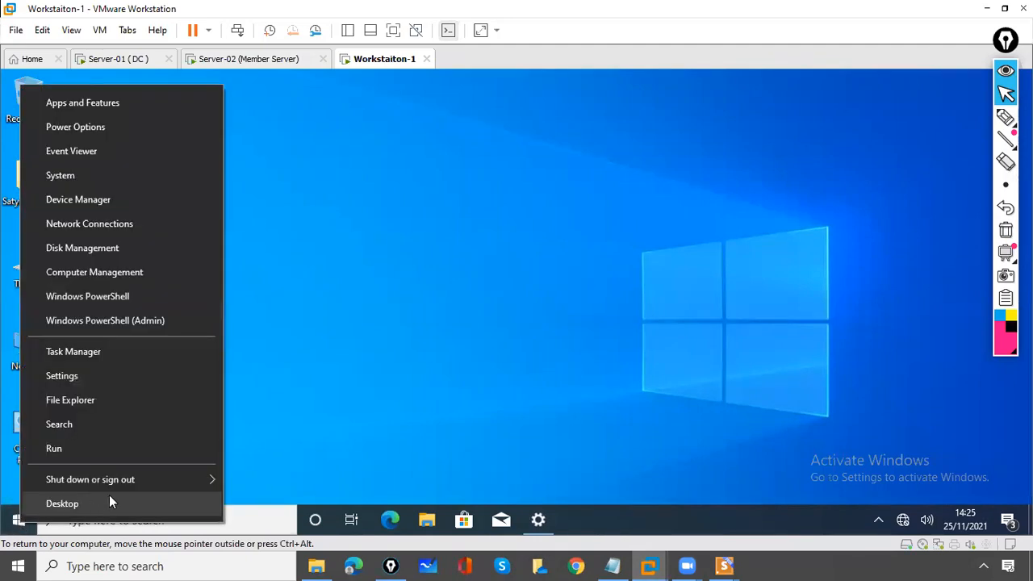
pyautogui.moveTo(212, 478)
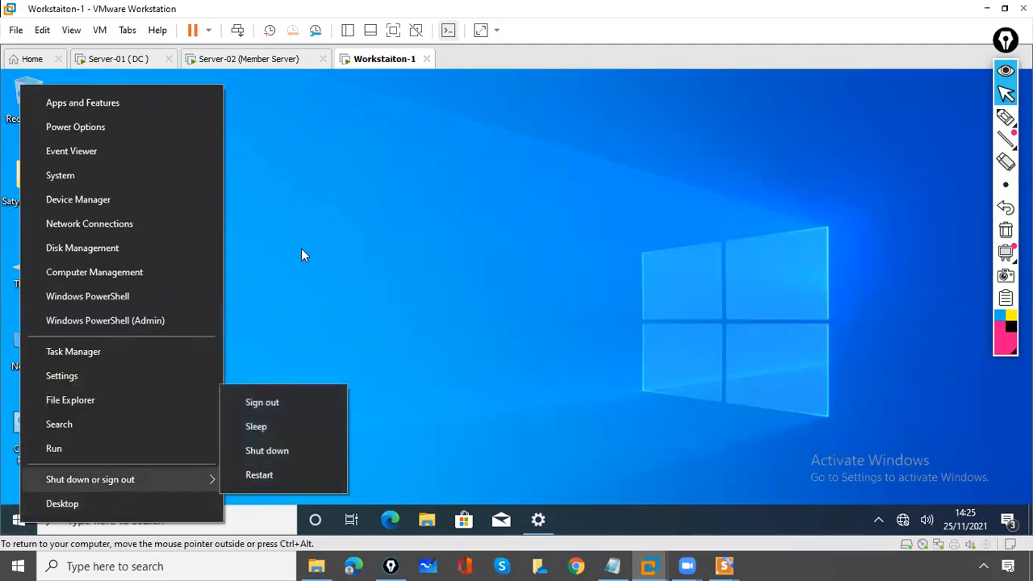
pyautogui.click(239, 31)
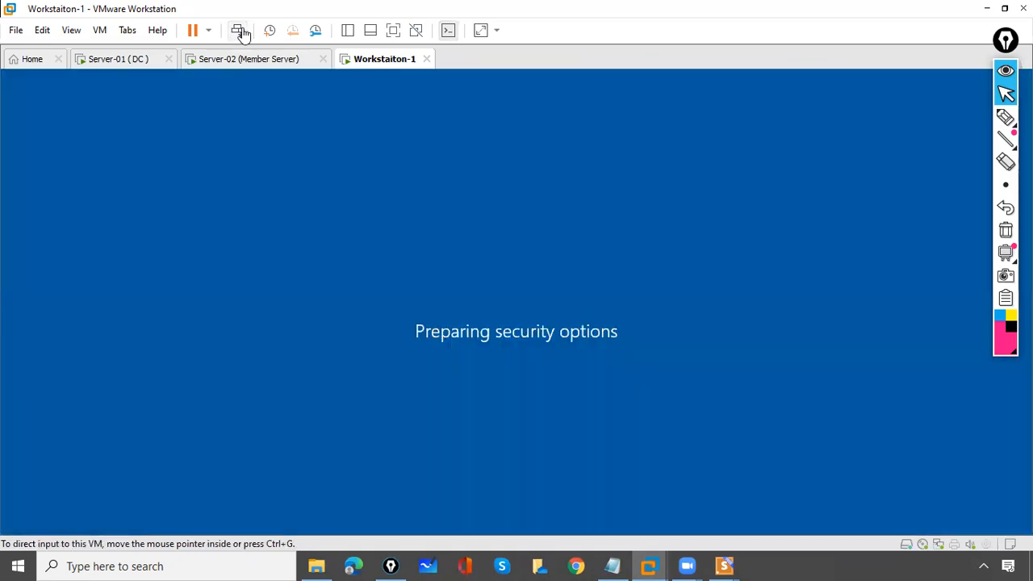
pyautogui.click(478, 220)
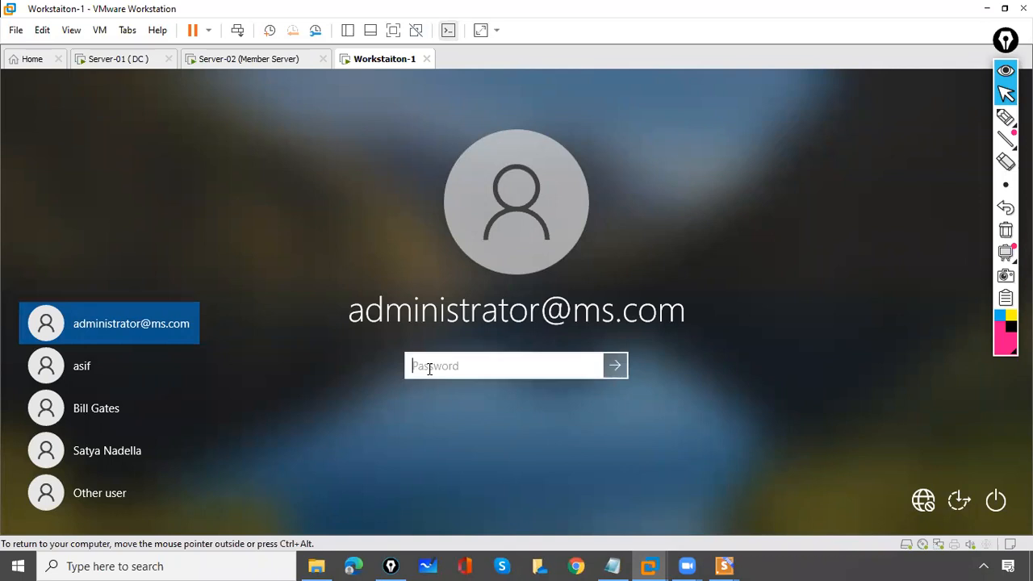
# Sign in with the administrator password and create a folder named Finance in Local Disk (C:)
pyautogui.write('•••')
pyautogui.press('Return')
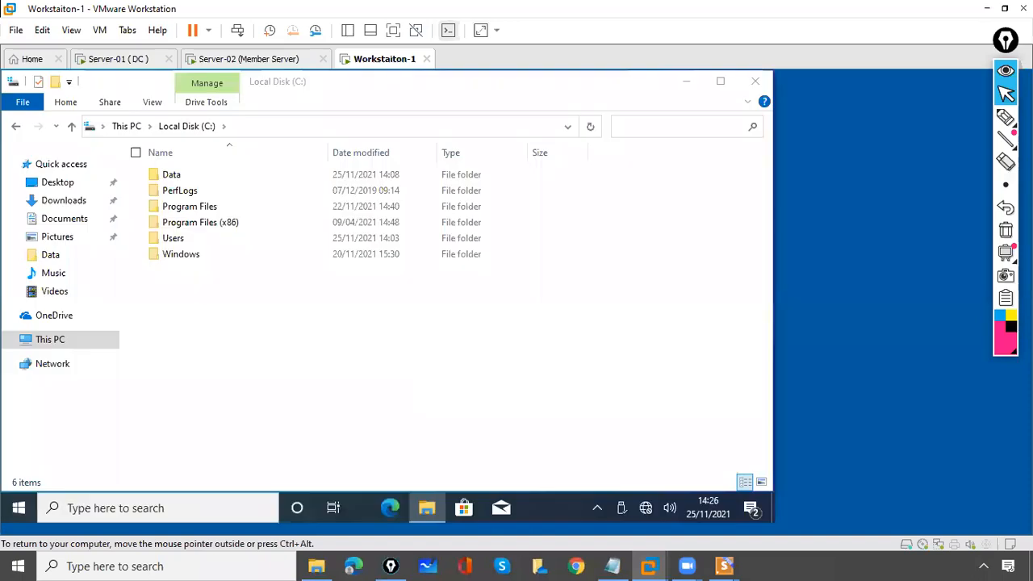
pyautogui.rightClick(166, 301)
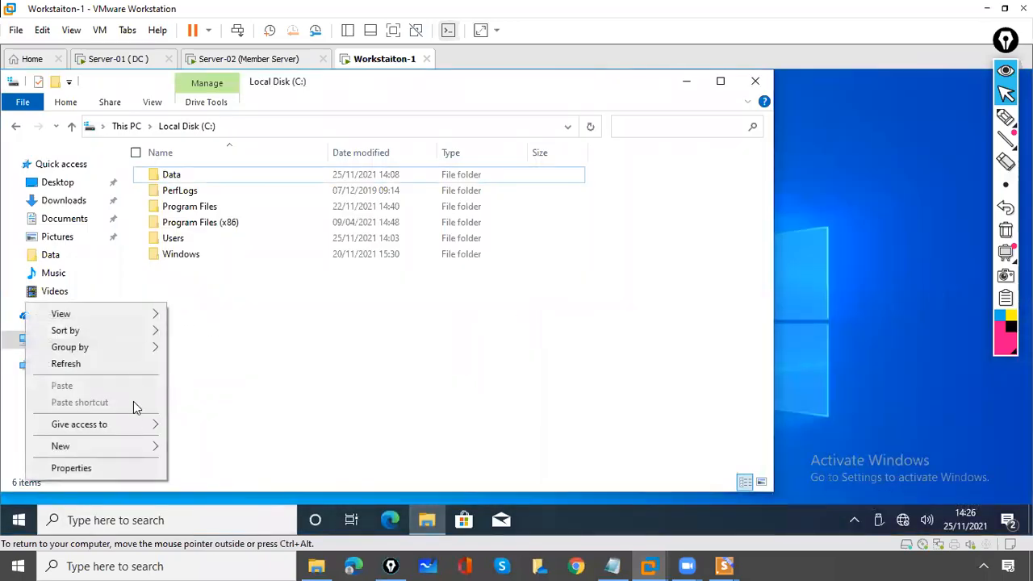
pyautogui.moveTo(136, 448)
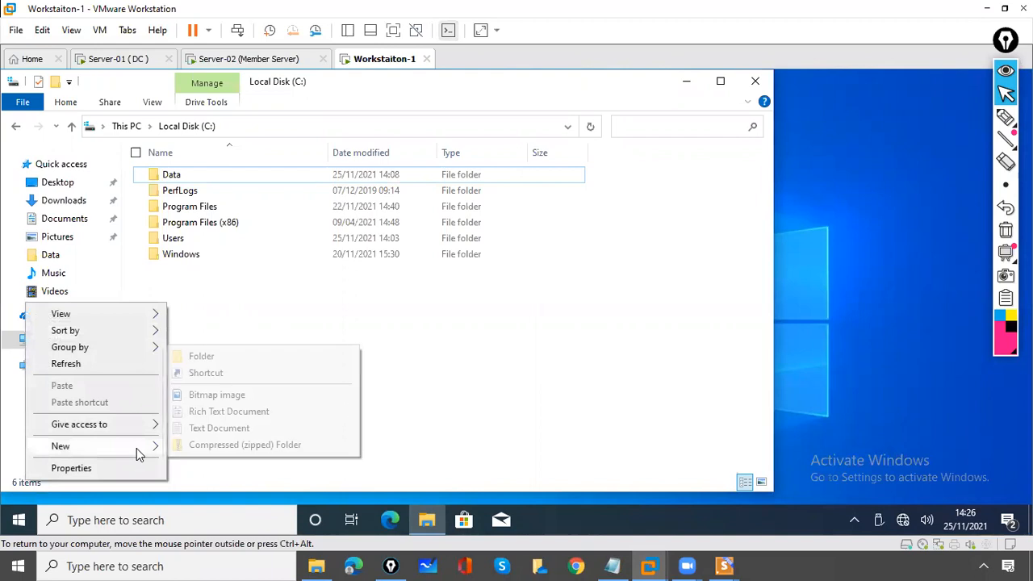
pyautogui.click(196, 363)
pyautogui.write('Finance')
pyautogui.press('Return')
pyautogui.click(192, 348)
pyautogui.click(175, 277)
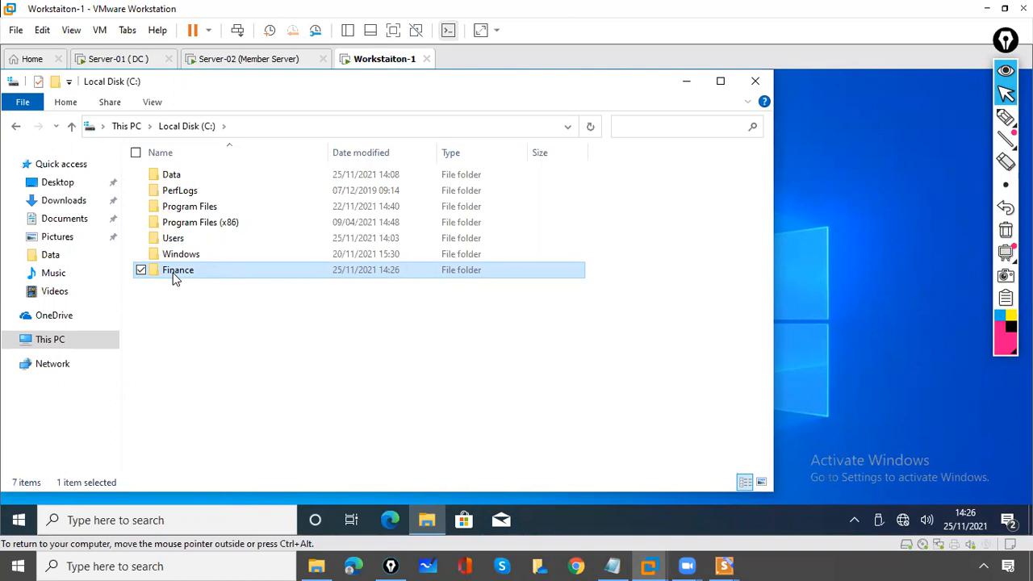
# Open the Finance folder's Sharing properties and briefly ink-mark its Network Path
pyautogui.rightClick(173, 274)
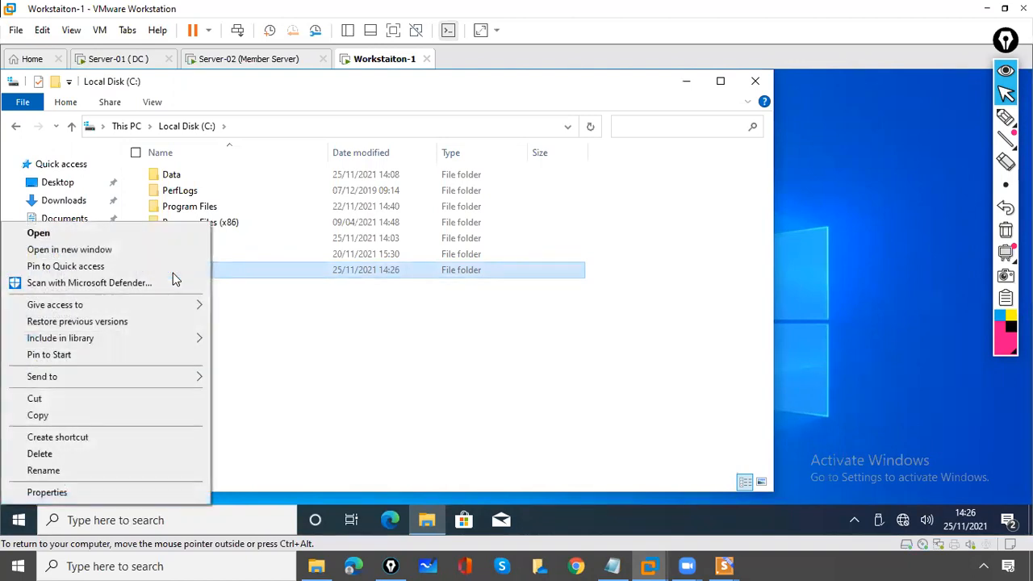
pyautogui.click(139, 496)
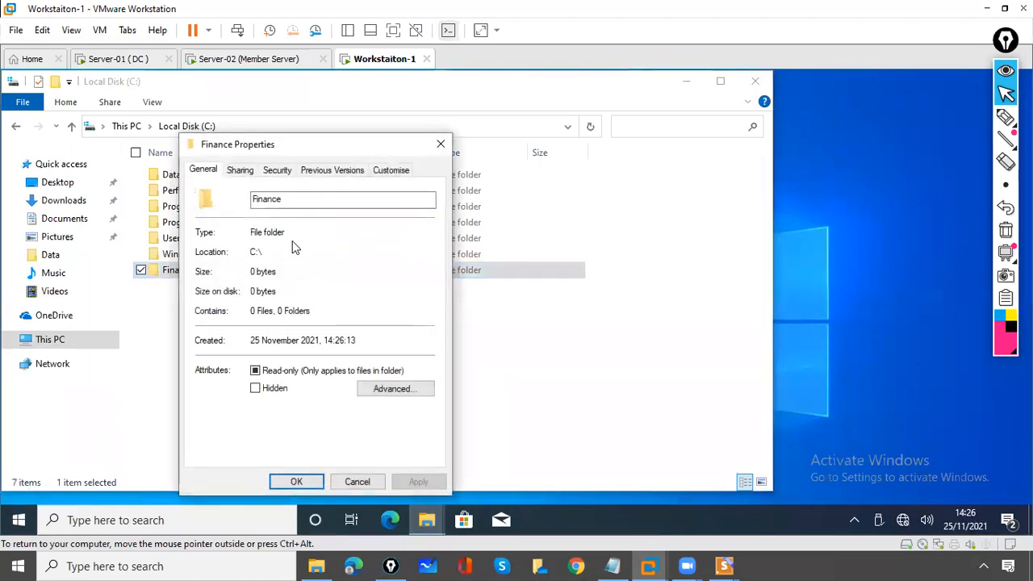
pyautogui.click(248, 173)
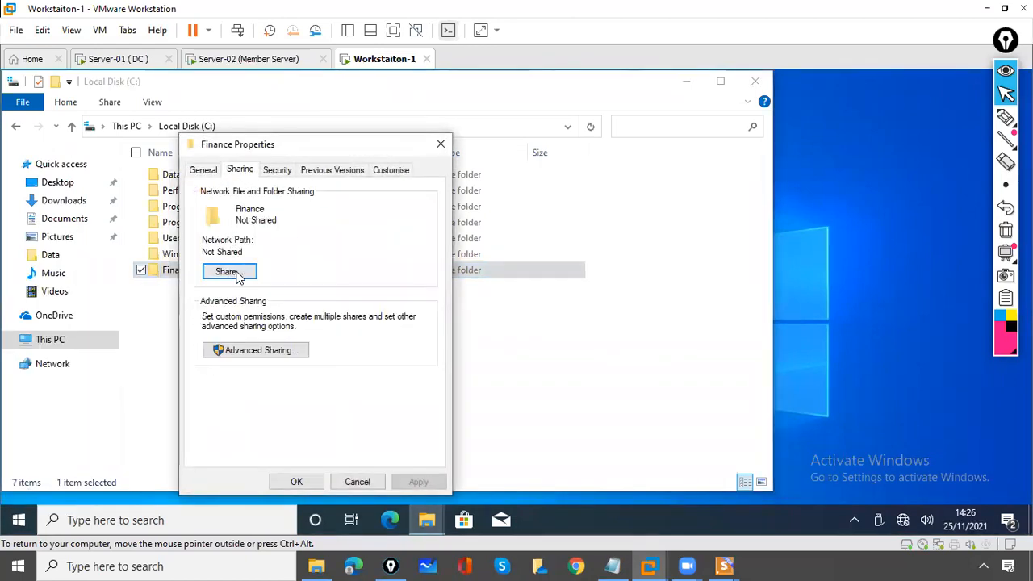
pyautogui.click(1006, 117)
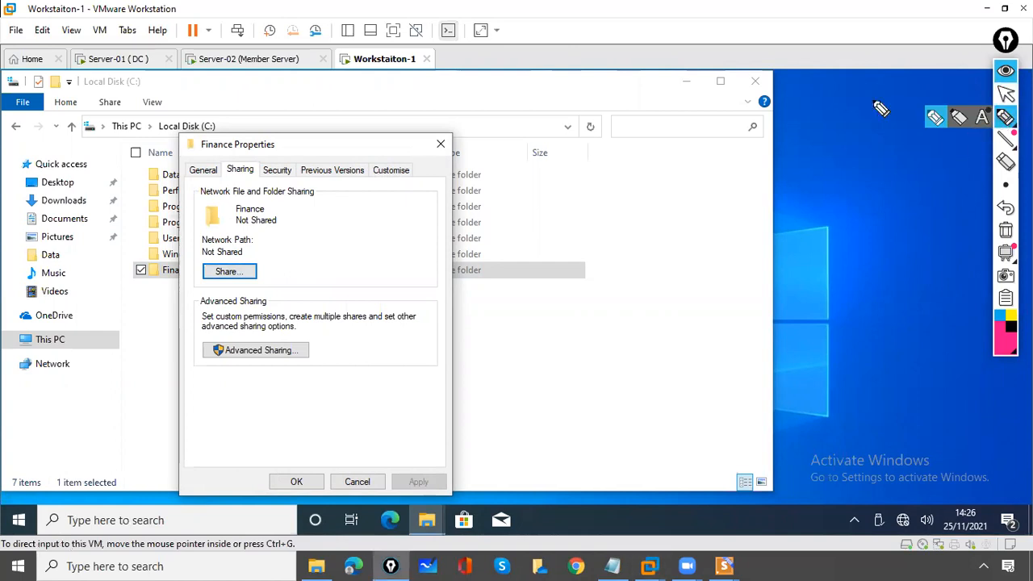
pyautogui.moveTo(166, 239); pyautogui.dragTo(192, 238)
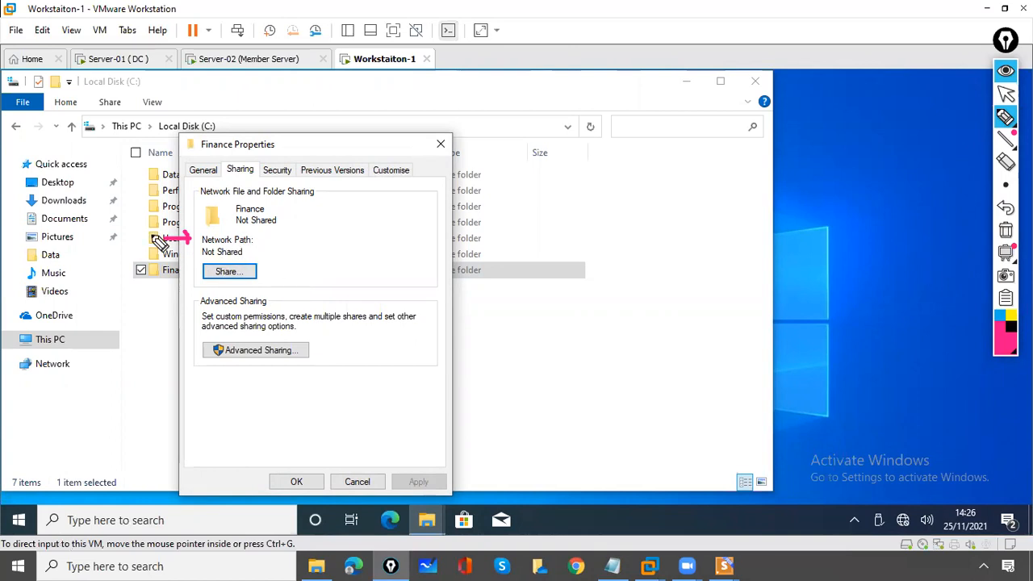
pyautogui.click(1006, 230)
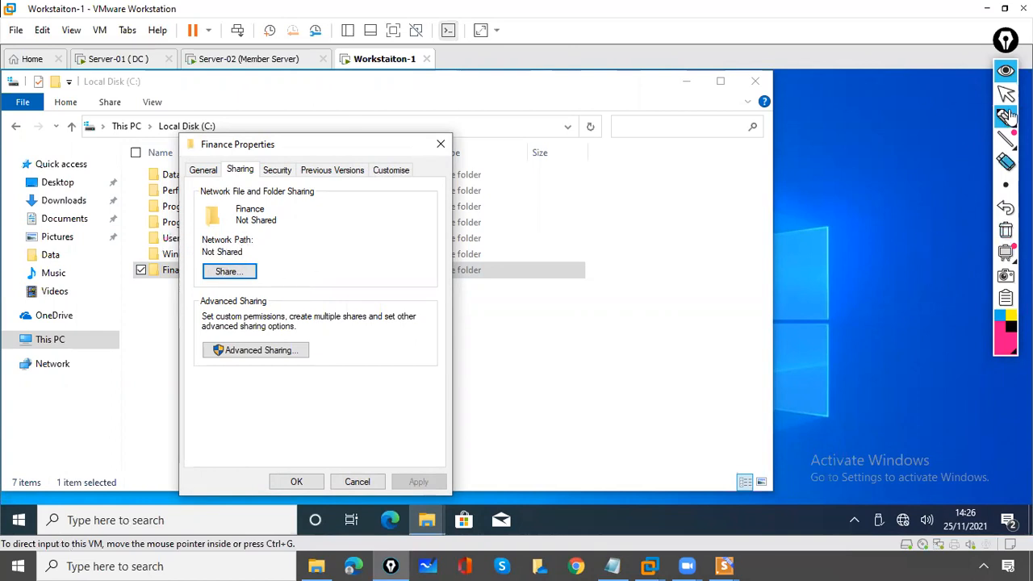
pyautogui.click(1007, 95)
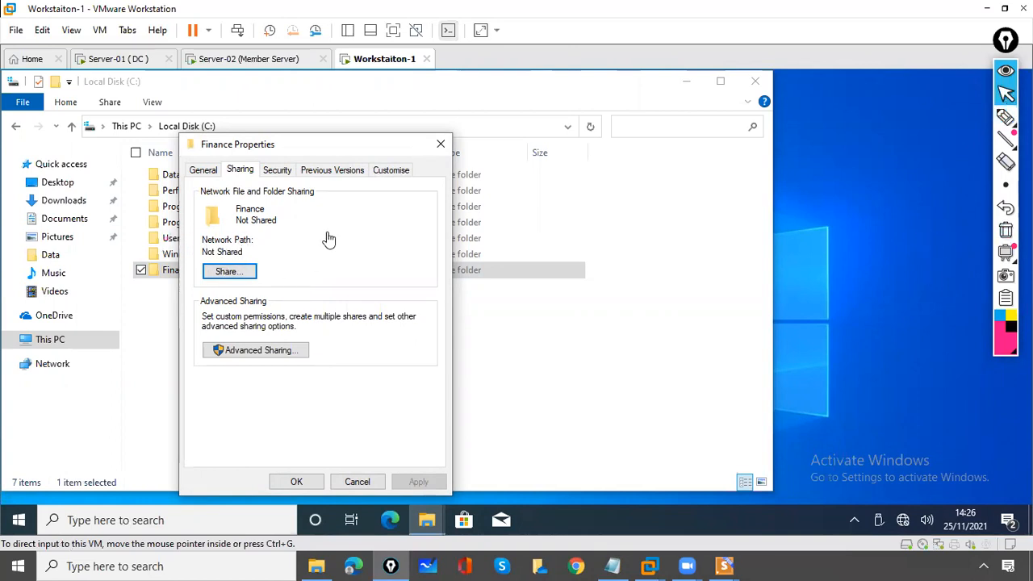
# Share Finance with a domain user found via Find people, keeping Read permission
pyautogui.click(218, 273)
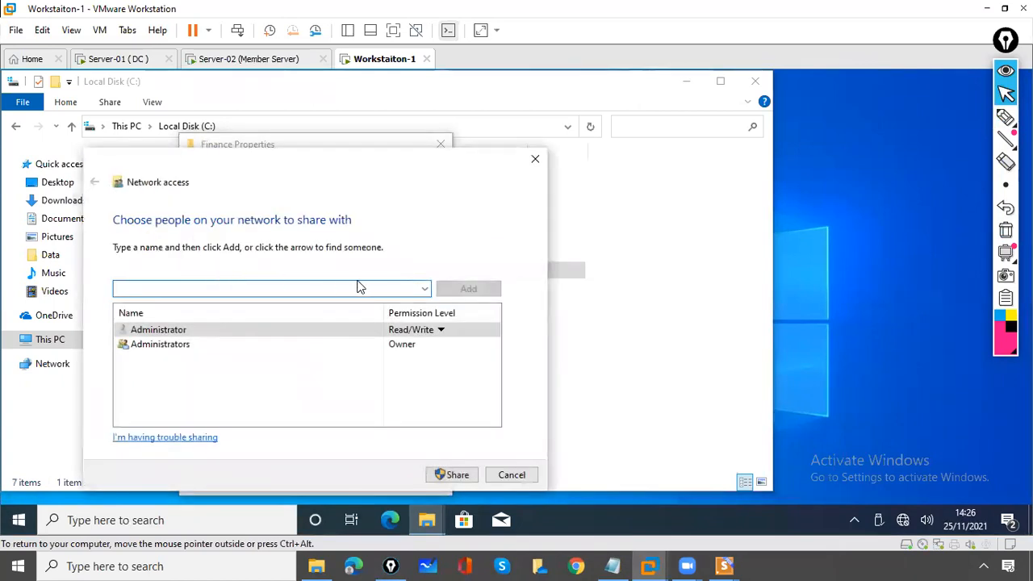
pyautogui.click(428, 290)
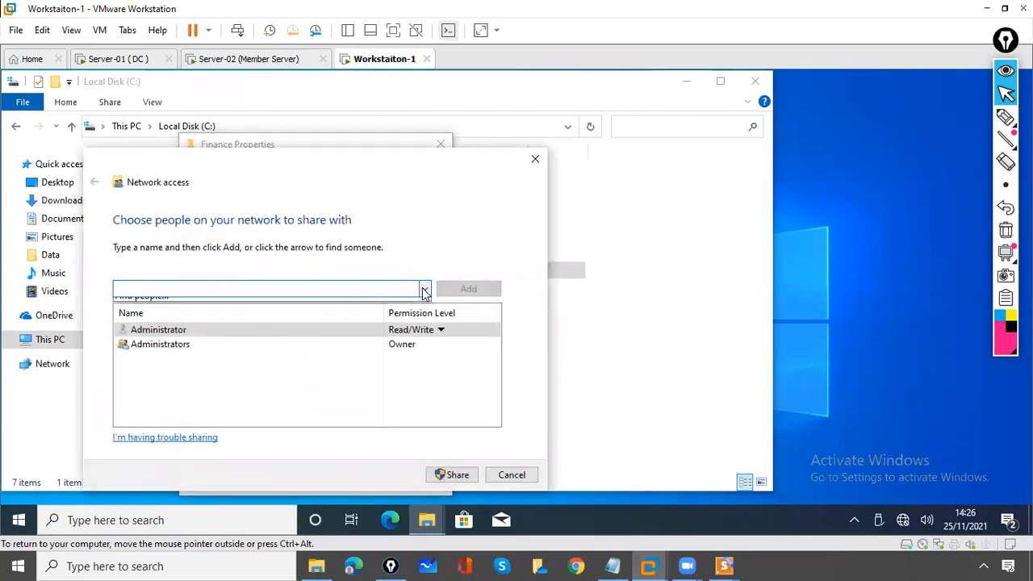
pyautogui.click(284, 317)
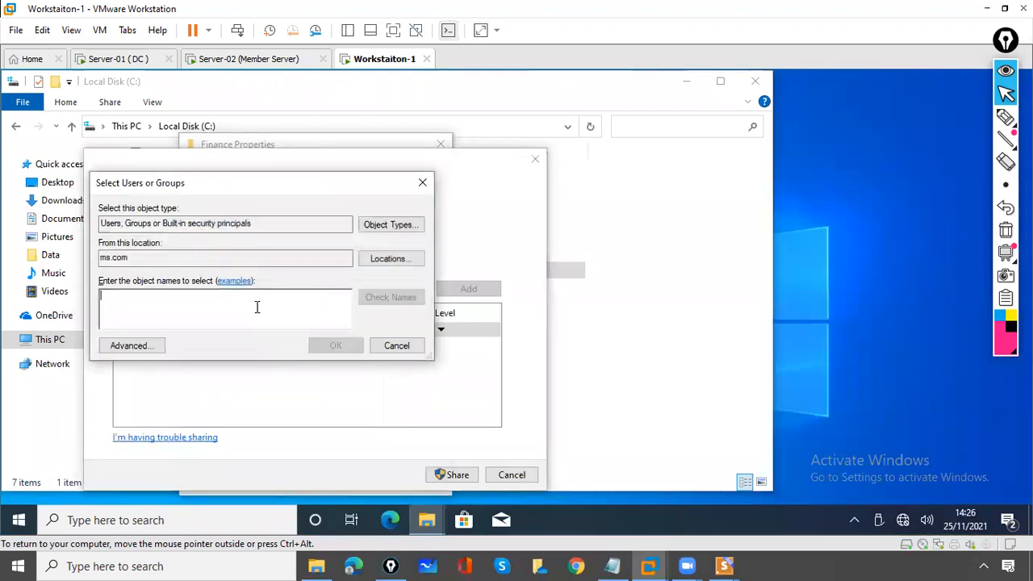
pyautogui.write('bill')
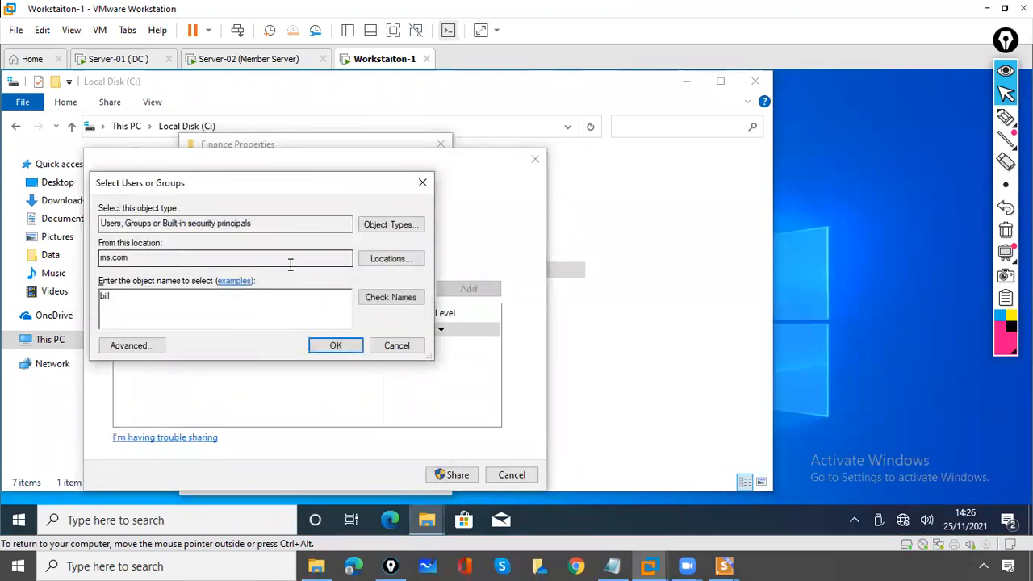
pyautogui.click(385, 298)
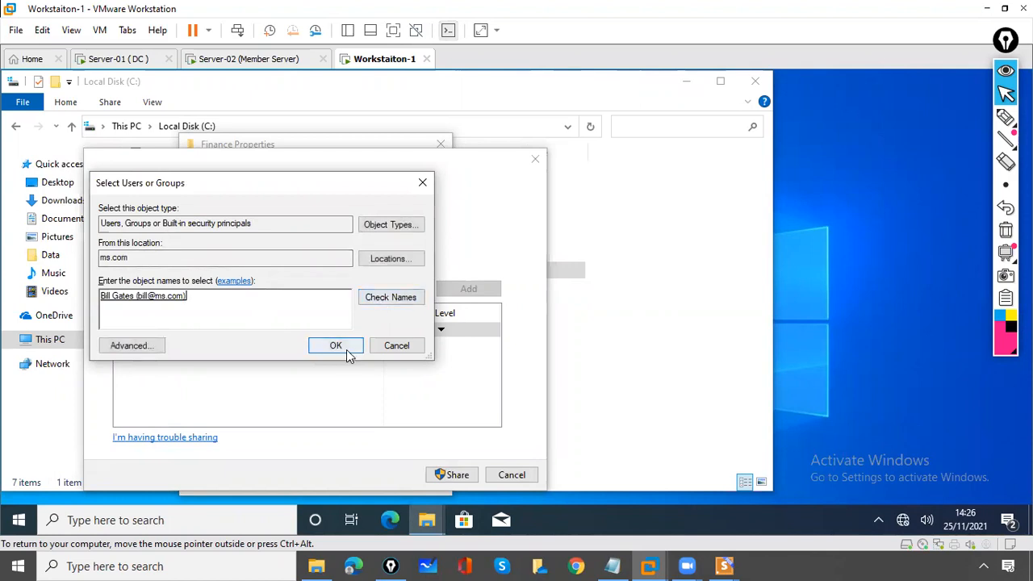
pyautogui.click(347, 353)
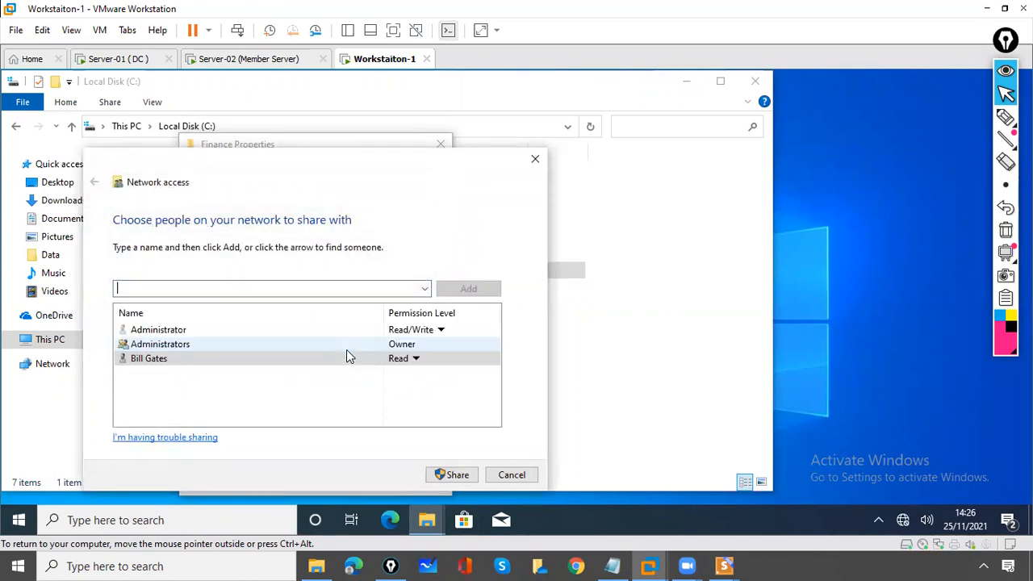
pyautogui.click(417, 361)
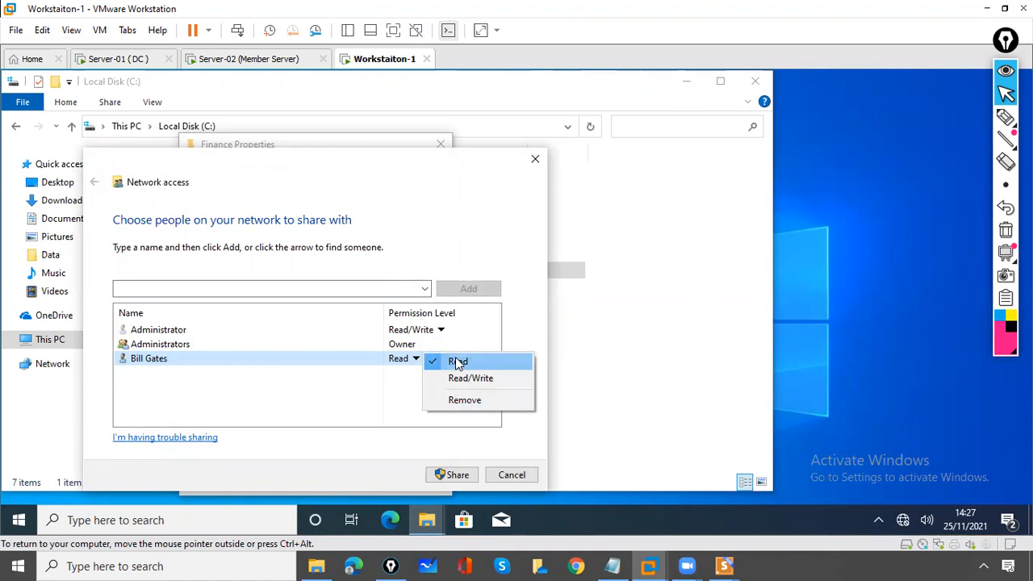
pyautogui.click(457, 362)
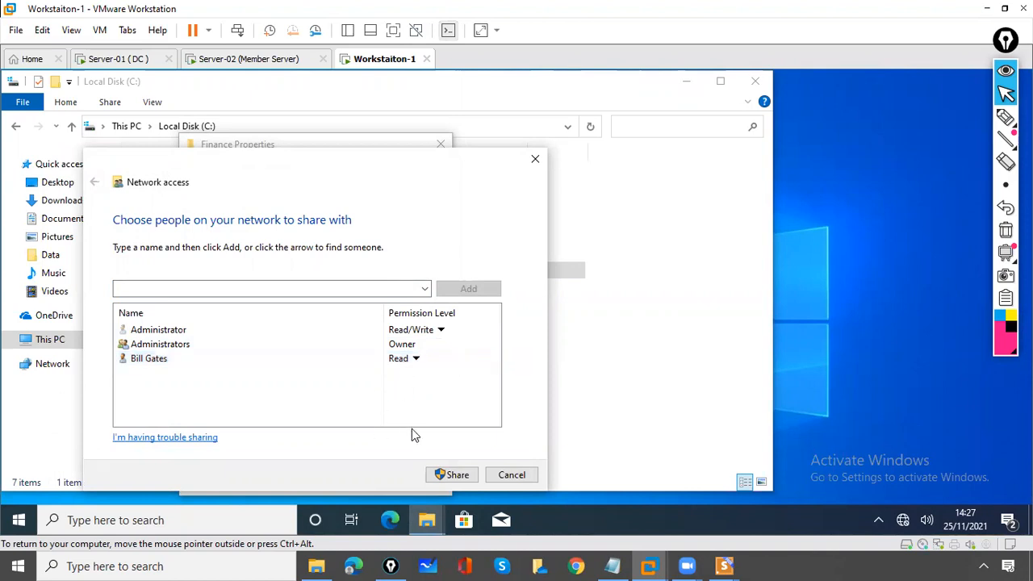
pyautogui.click(452, 475)
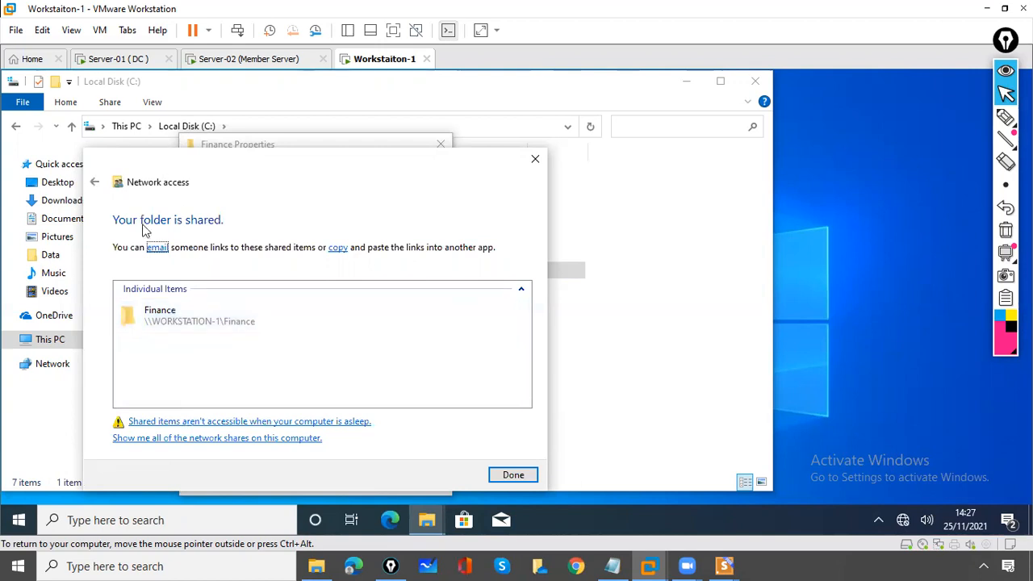
# Finish sharing, copy the \\WORKSTATION-1\Finance network path and close Properties
pyautogui.click(512, 475)
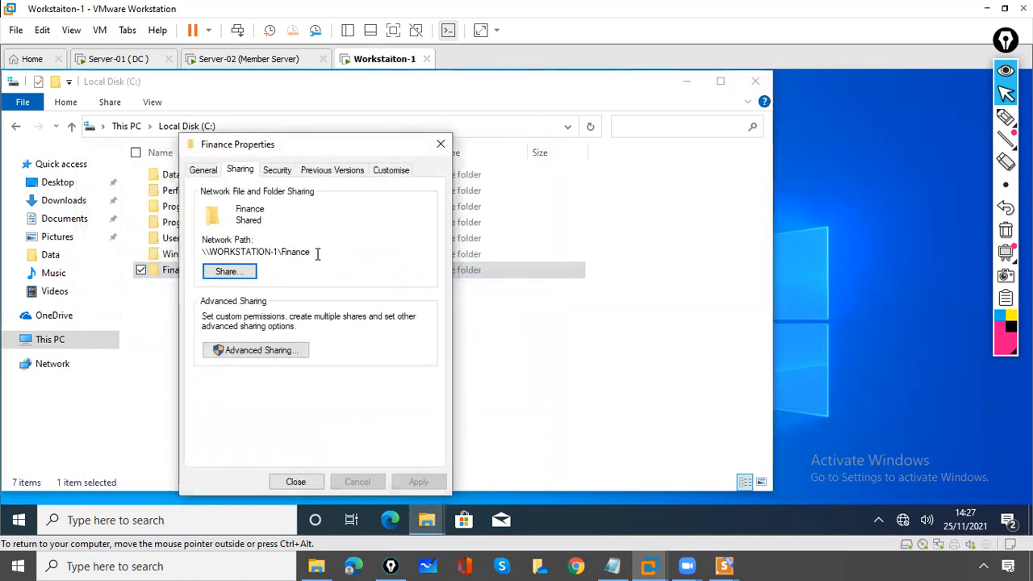
pyautogui.moveTo(314, 253); pyautogui.dragTo(208, 253)
pyautogui.rightClick(209, 252)
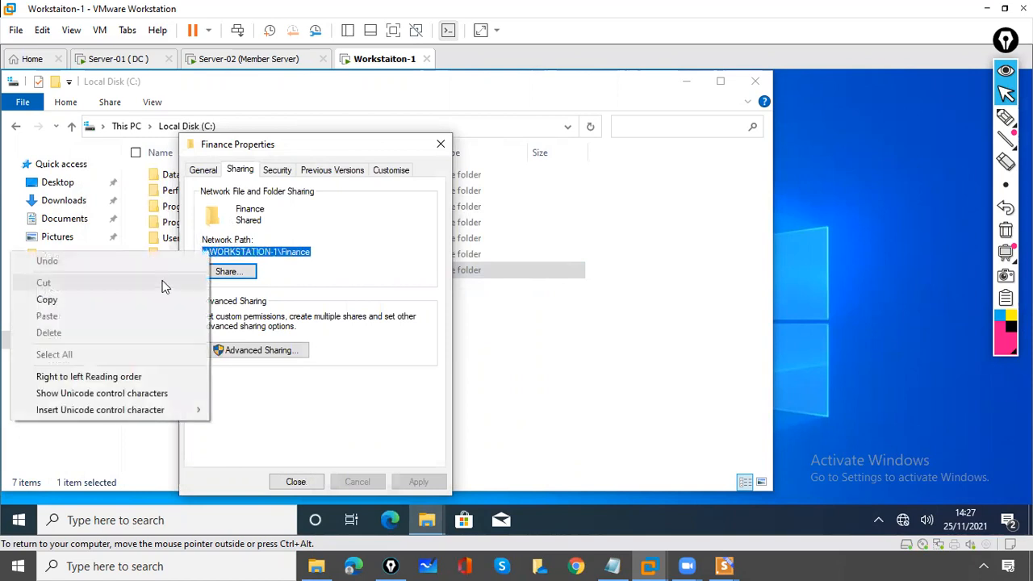
pyautogui.click(147, 301)
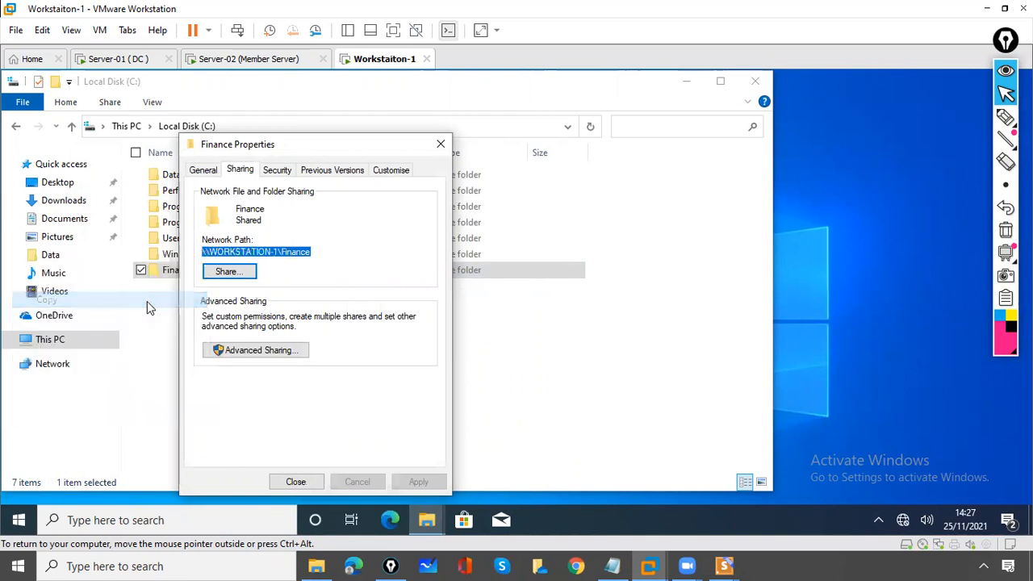
pyautogui.click(295, 482)
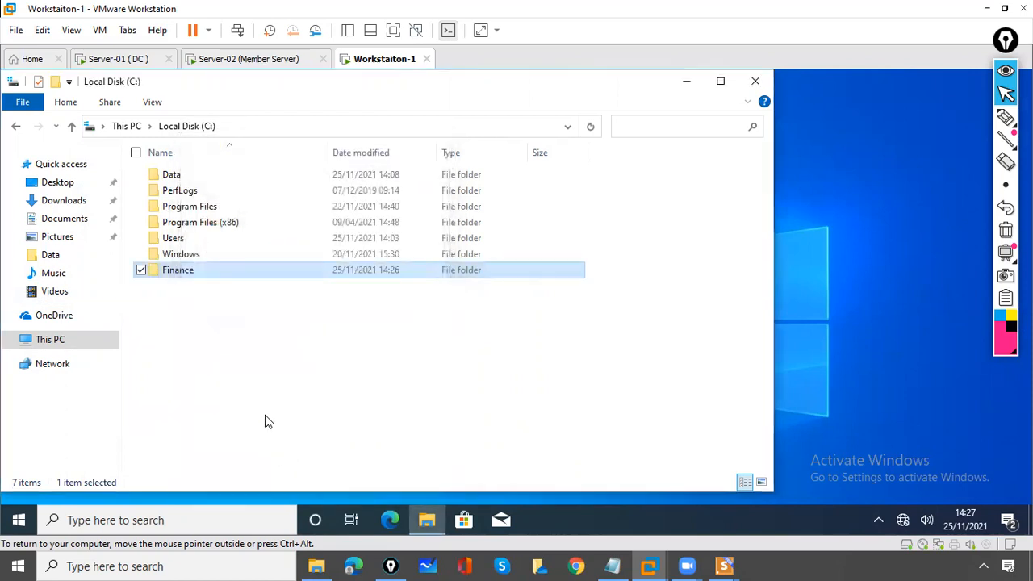
# Reopen Finance's Sharing properties to confirm it is Shared, then close them
pyautogui.click(265, 416)
pyautogui.click(177, 271)
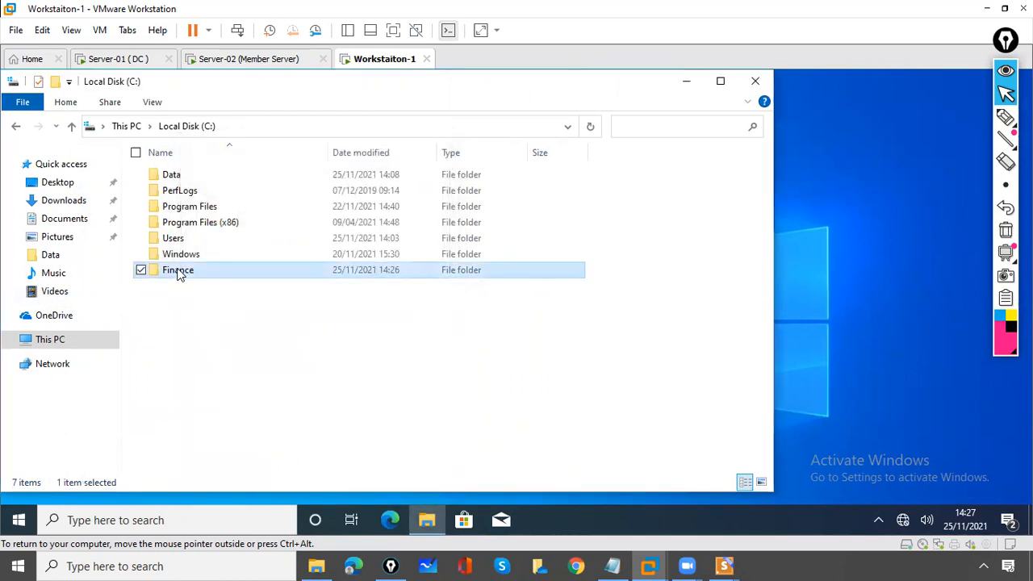
pyautogui.rightClick(180, 274)
pyautogui.click(107, 493)
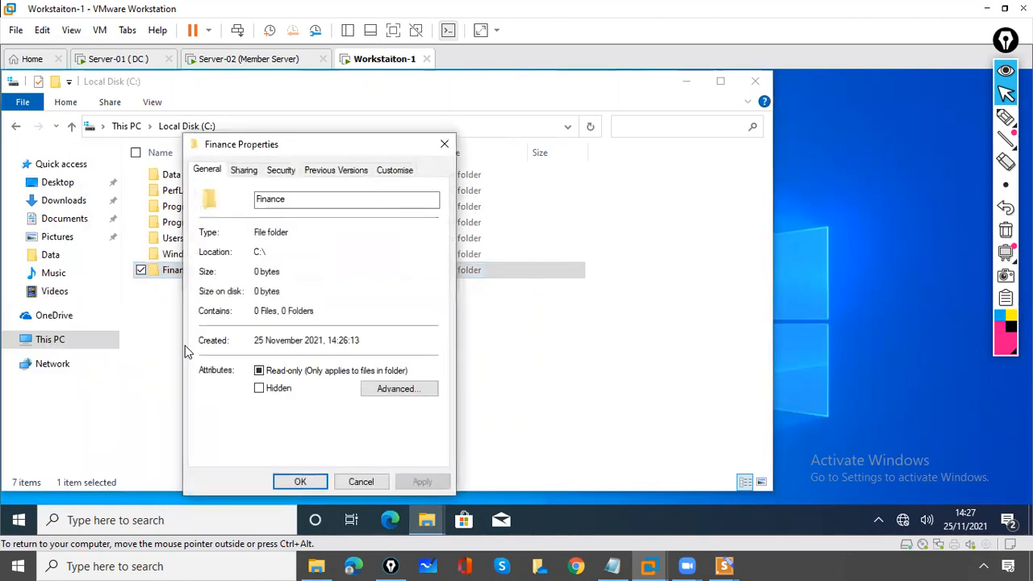
pyautogui.click(246, 173)
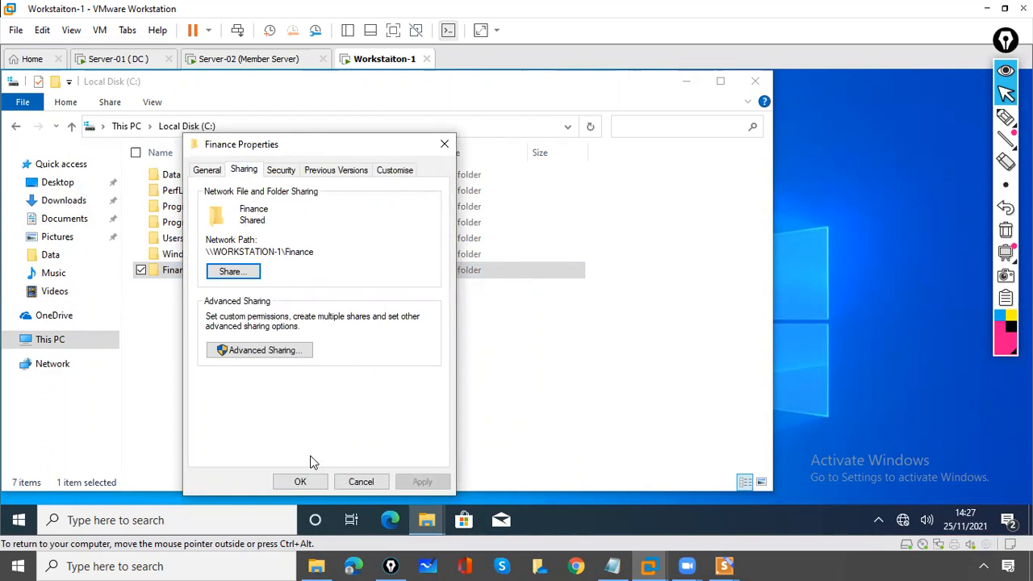
pyautogui.click(307, 488)
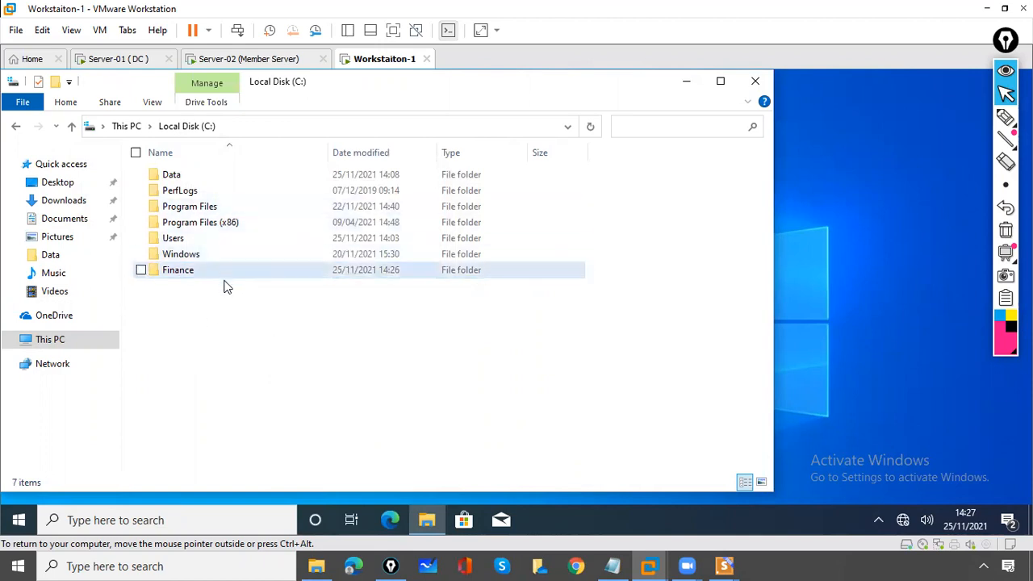
# Switch to Server-02 and sign in with the password, retrying after an incorrect entry
pyautogui.click(248, 59)
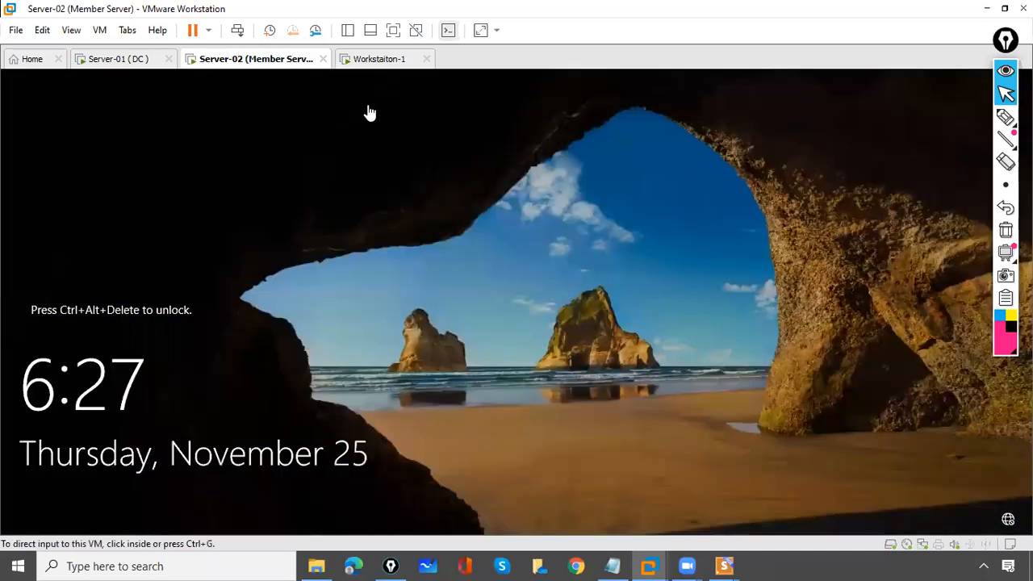
pyautogui.click(236, 32)
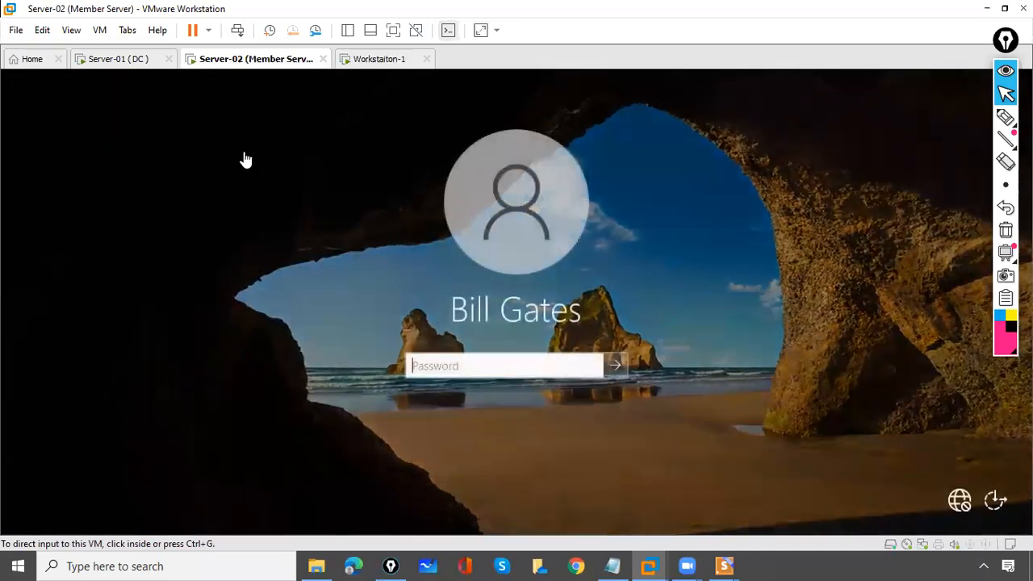
pyautogui.click(437, 368)
pyautogui.write('Pa')
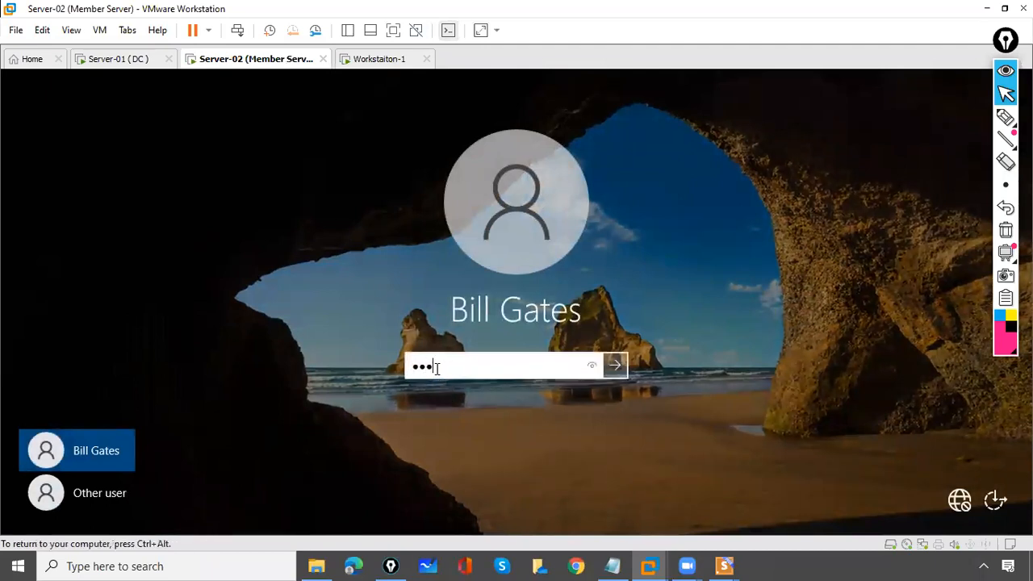
pyautogui.press('Return')
pyautogui.click(521, 398)
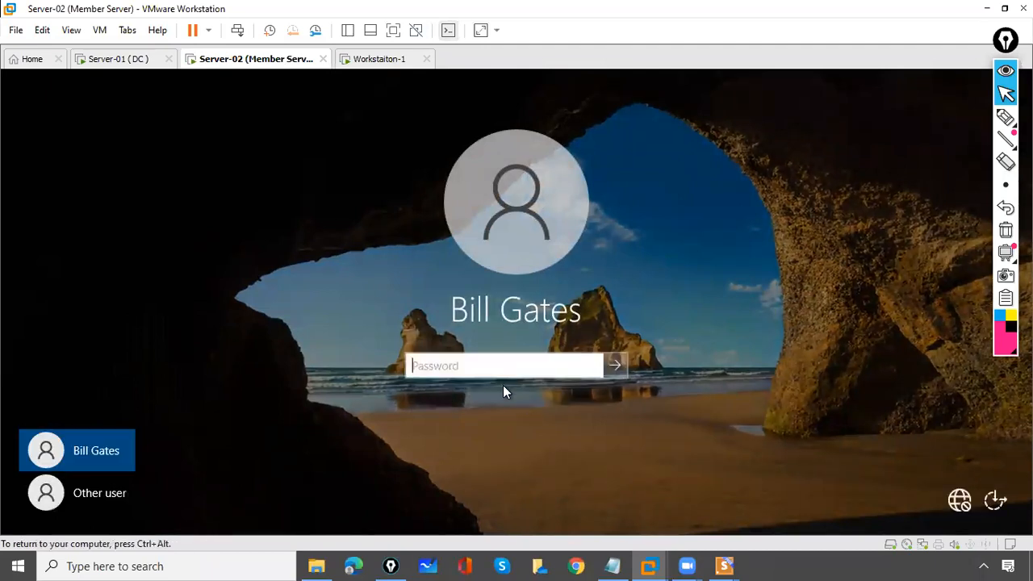
pyautogui.write('P')
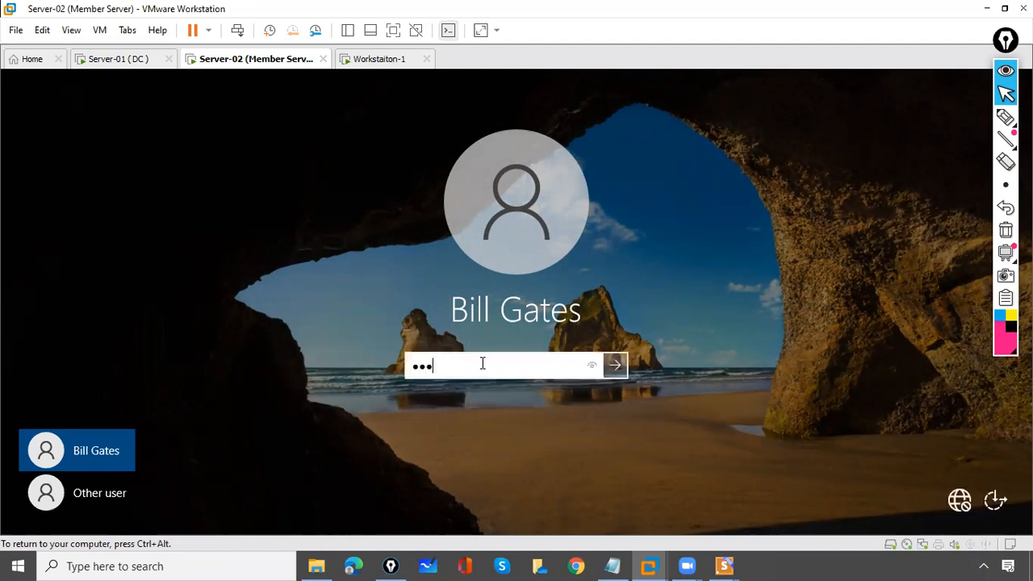
pyautogui.press('Return')
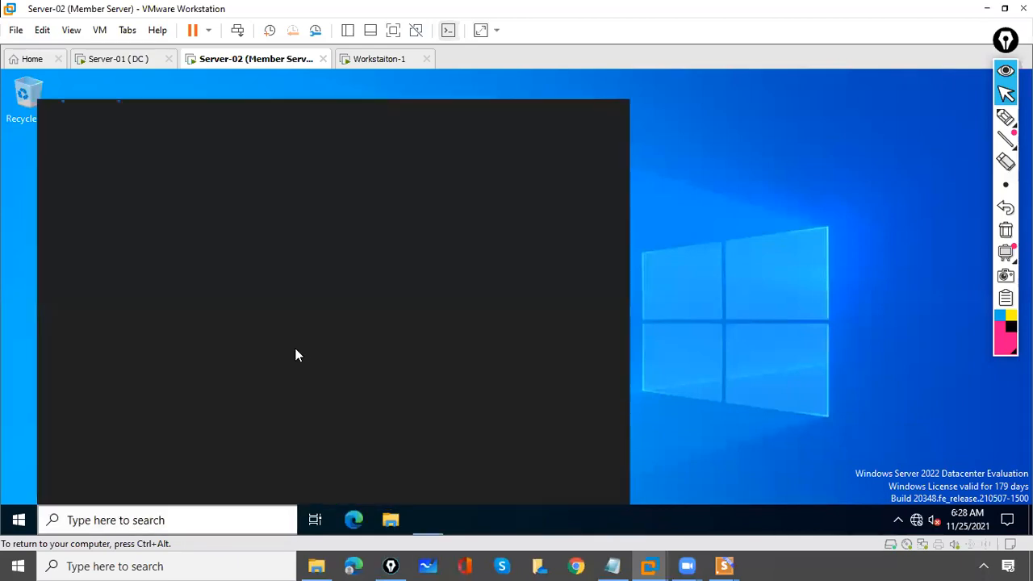
# Cancel Server-02's Shutdown Event Tracker and search Windows for \\workstation-1\
pyautogui.click(123, 520)
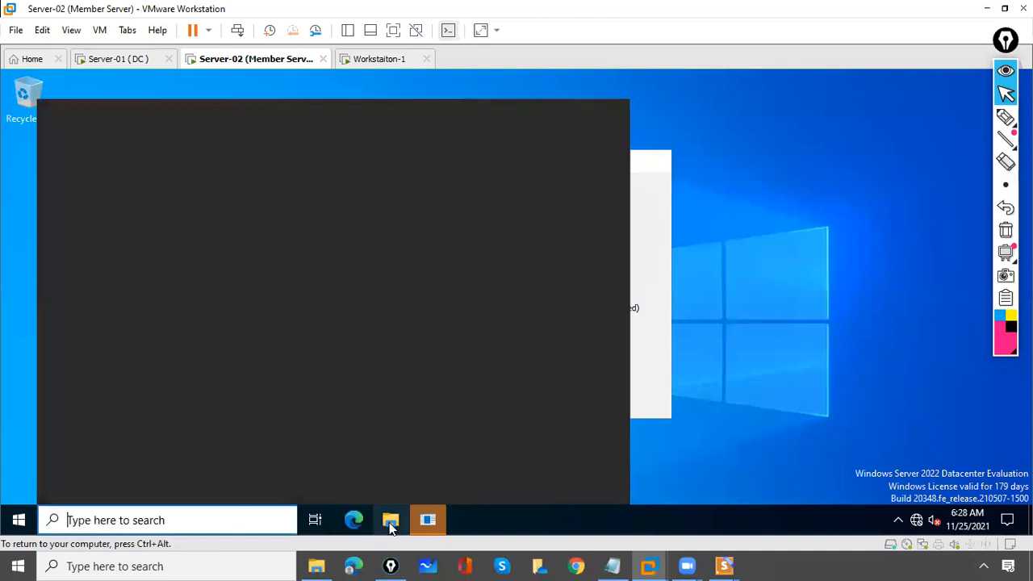
pyautogui.click(427, 525)
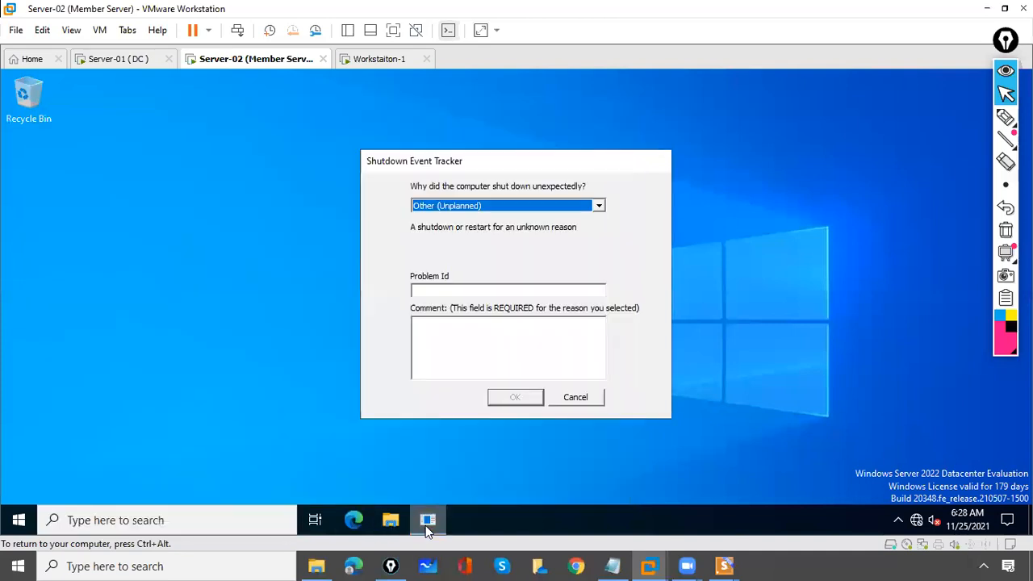
pyautogui.click(460, 346)
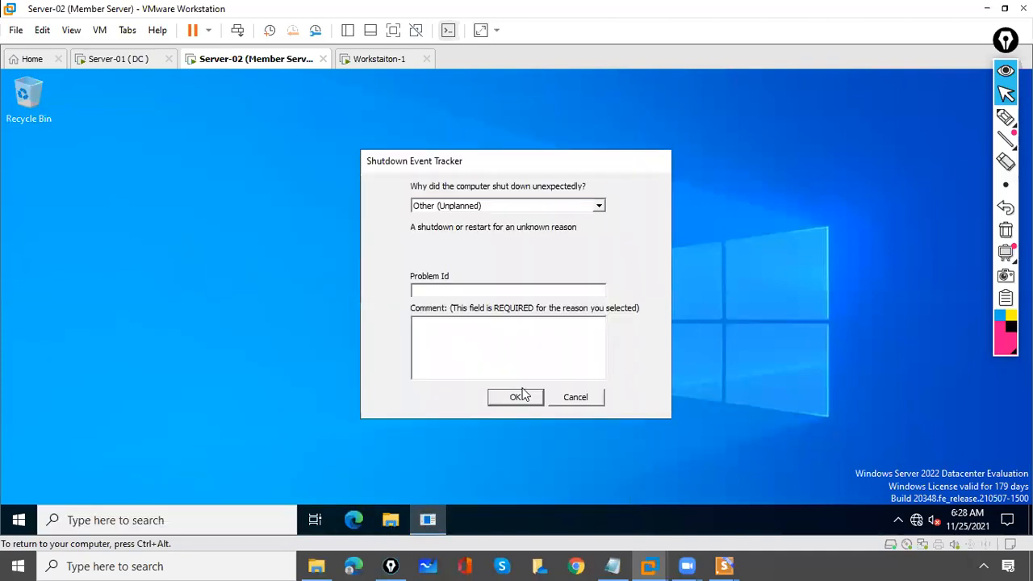
pyautogui.click(576, 397)
pyautogui.click(145, 520)
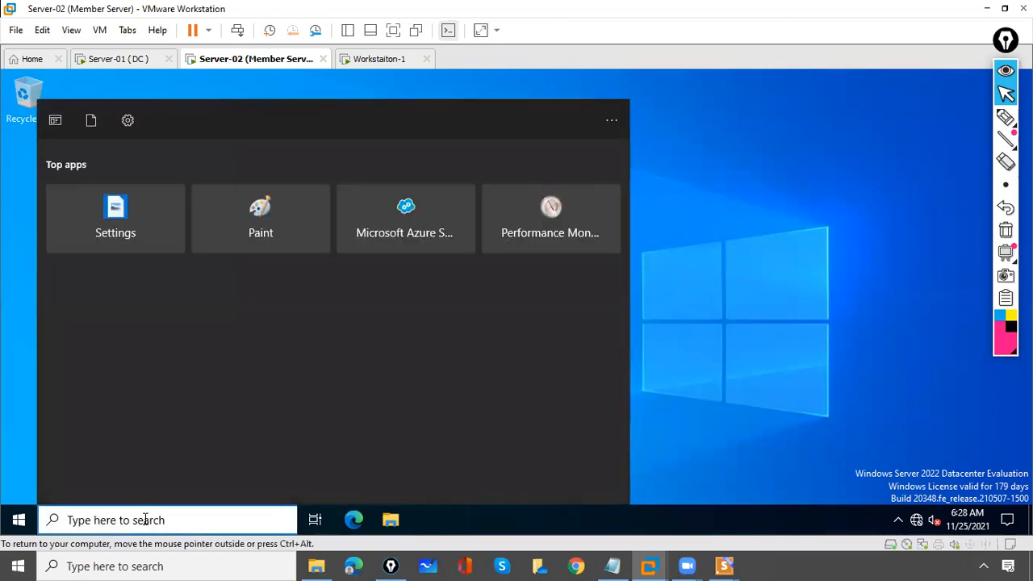
pyautogui.write('\\\\')
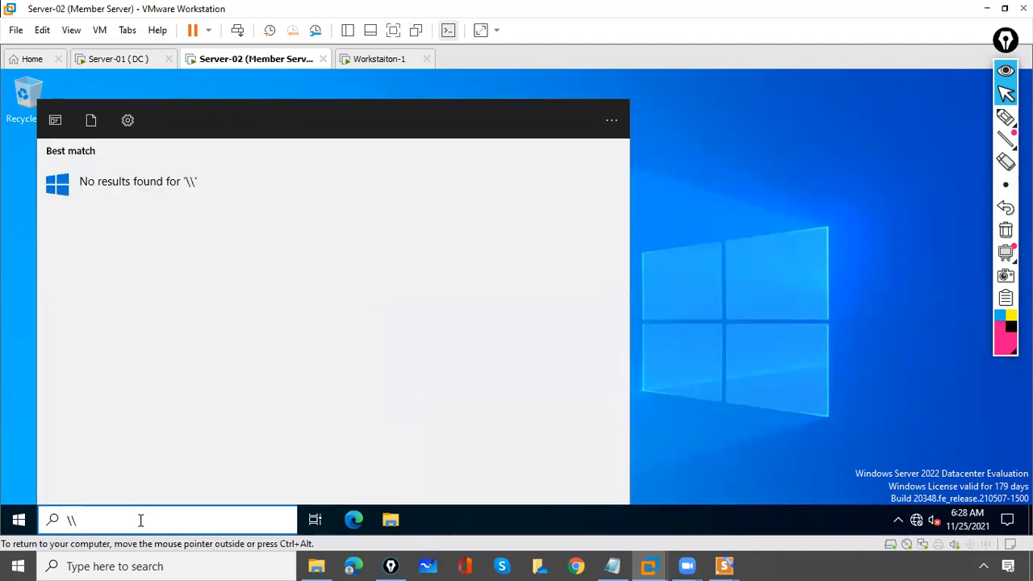
pyautogui.write('workstation-1')
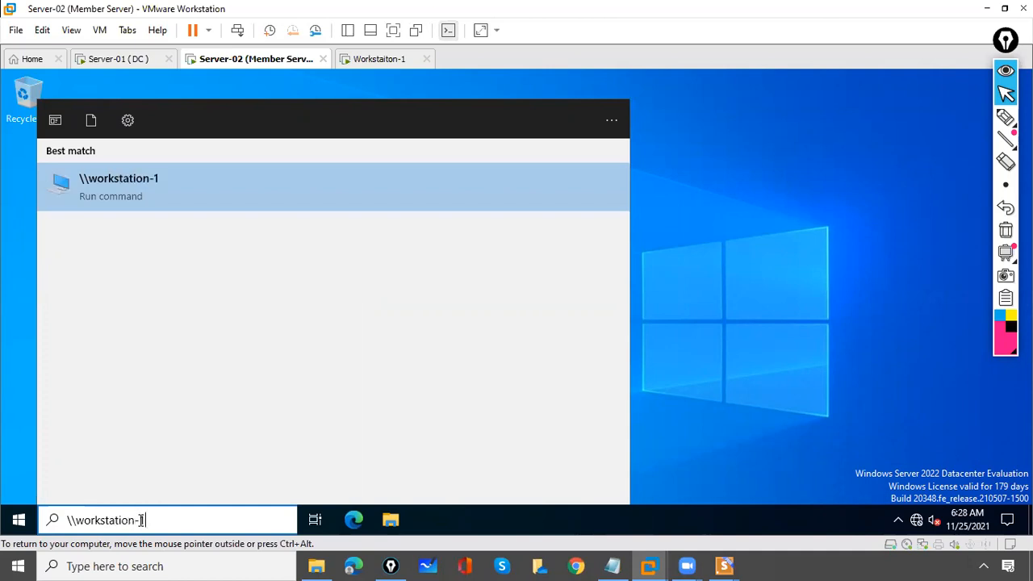
pyautogui.write('\\')
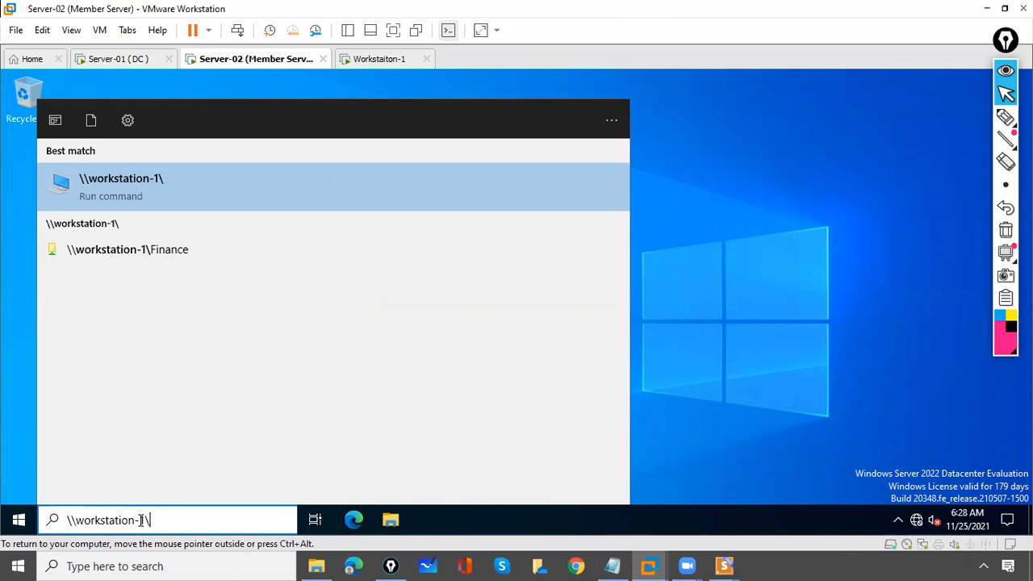
# Open the empty \\workstation-1\Finance share on Server-02, then switch back to Workstaiton-1
pyautogui.click(164, 256)
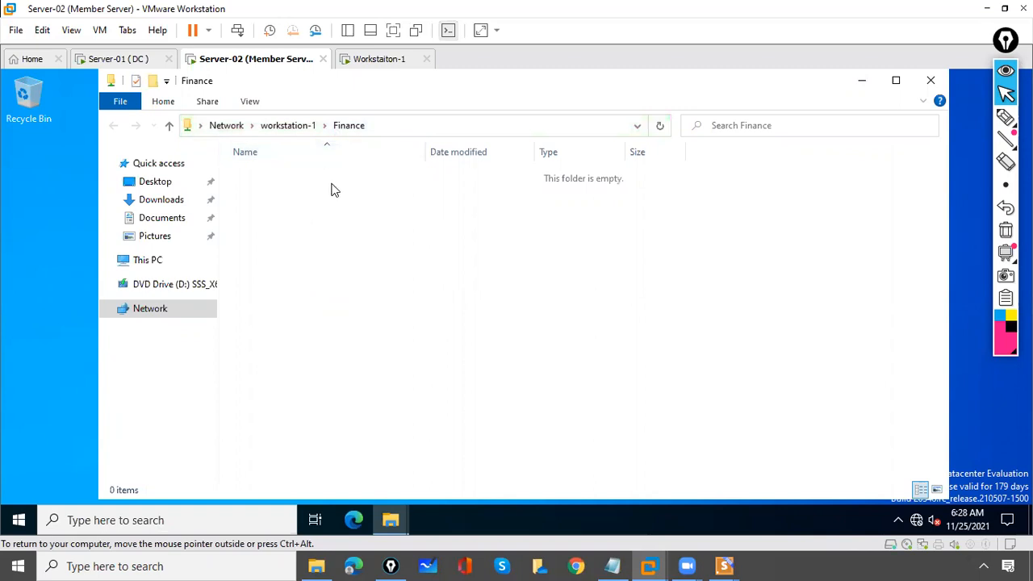
pyautogui.click(381, 58)
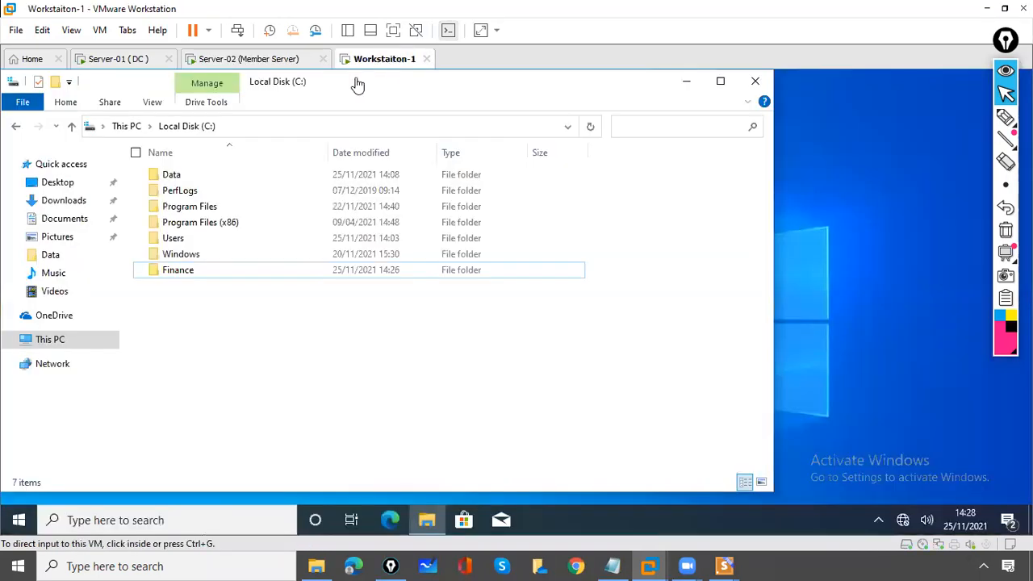
# Create a new text document named file1 inside the Finance folder
pyautogui.doubleClick(173, 273)
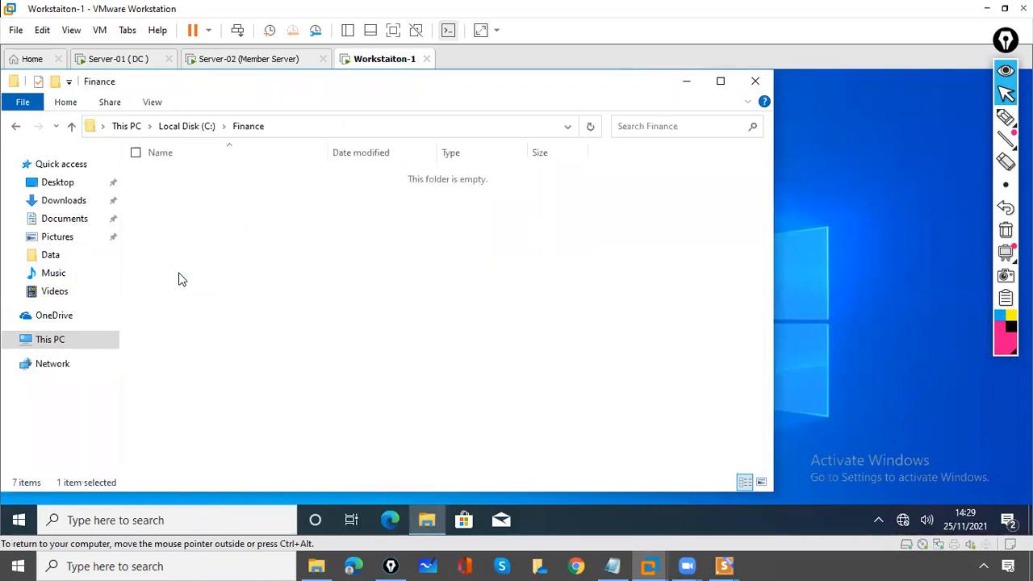
pyautogui.rightClick(183, 259)
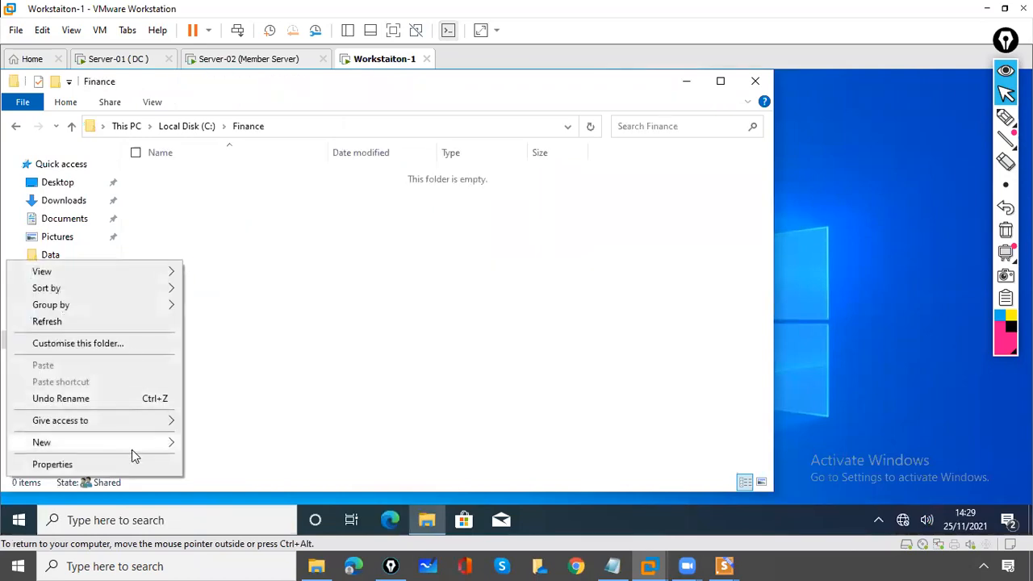
pyautogui.moveTo(138, 447)
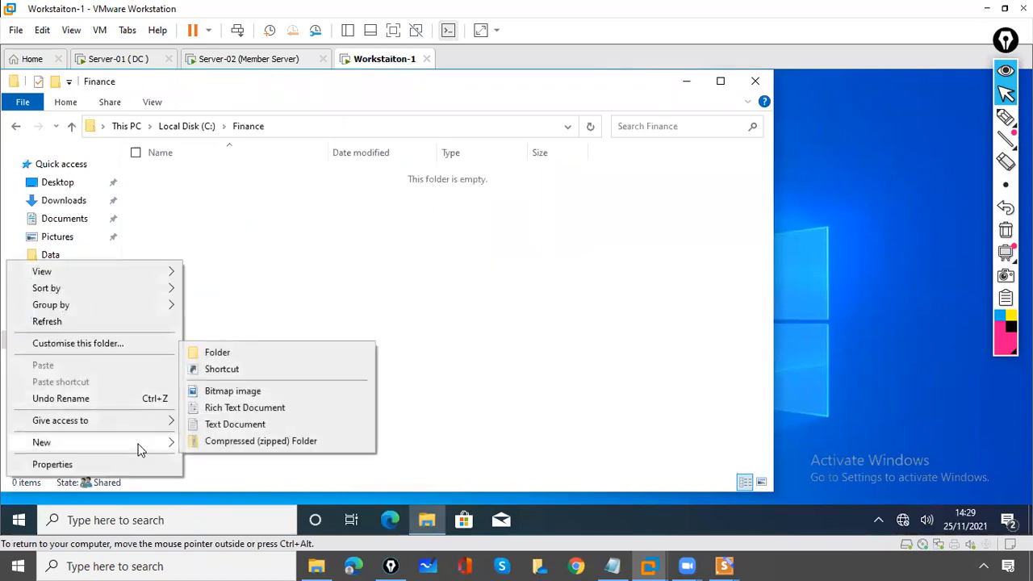
pyautogui.click(235, 424)
pyautogui.write('file1')
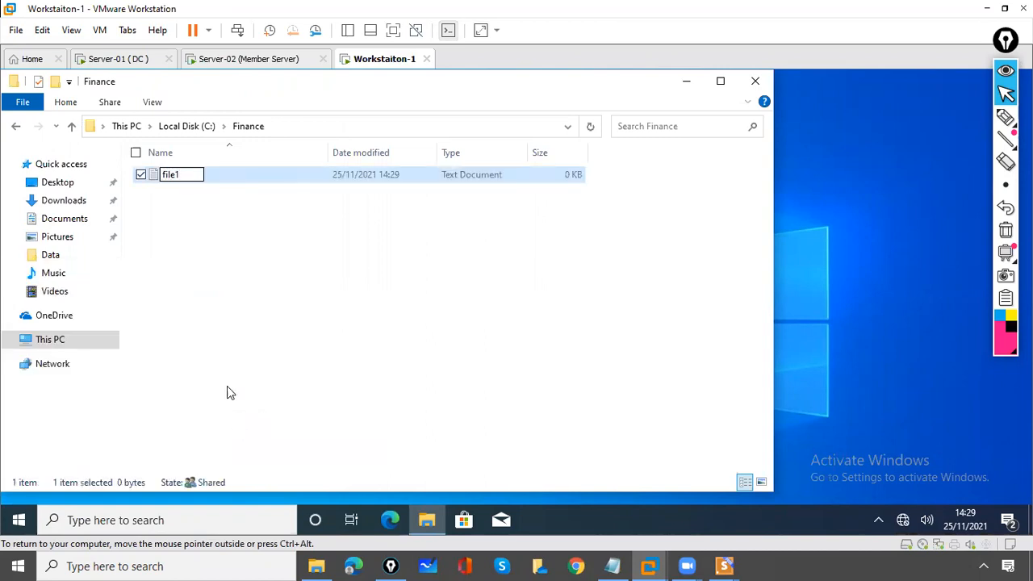
pyautogui.click(189, 296)
# Write 'file 1 content' into file1, save it, and close Notepad and the folder
pyautogui.click(170, 176)
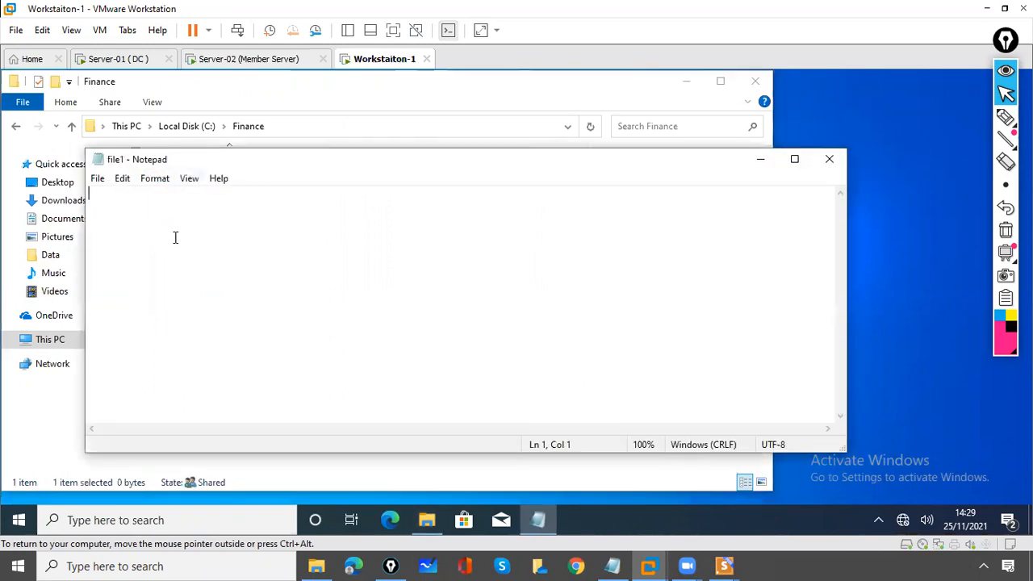
pyautogui.write('file')
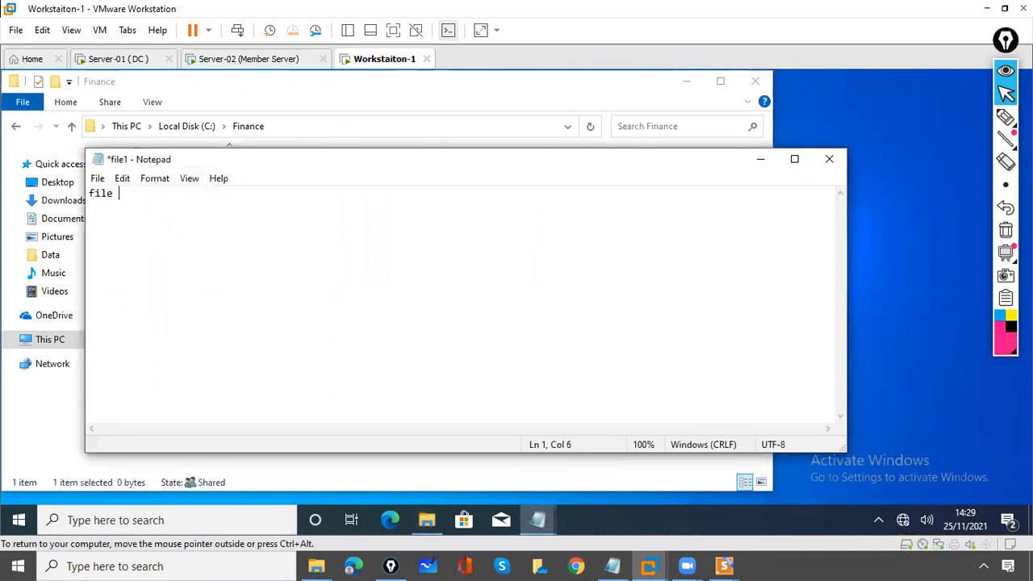
pyautogui.write(' 1 content')
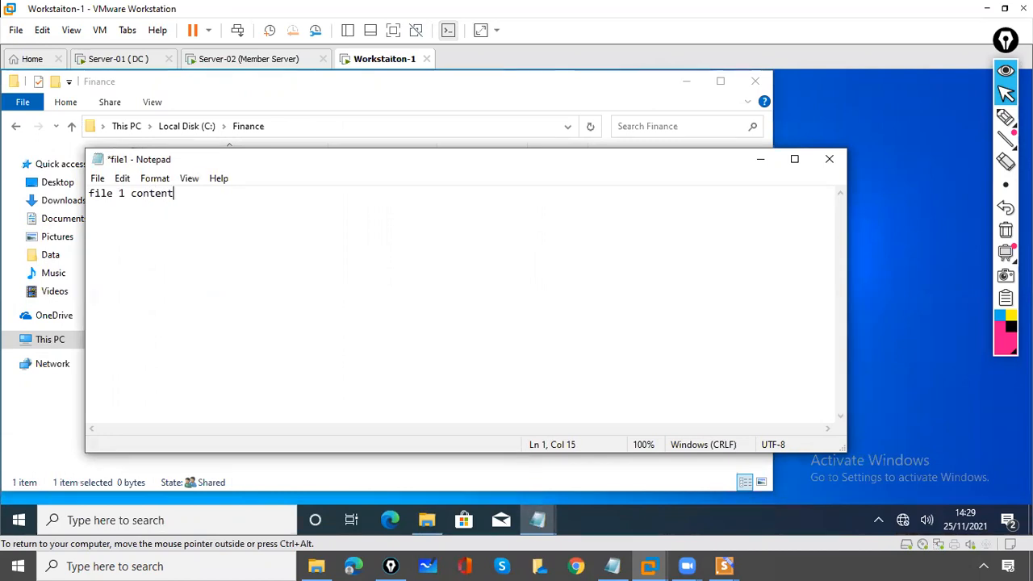
pyautogui.hotkey('ctrl', 's')
pyautogui.click(832, 164)
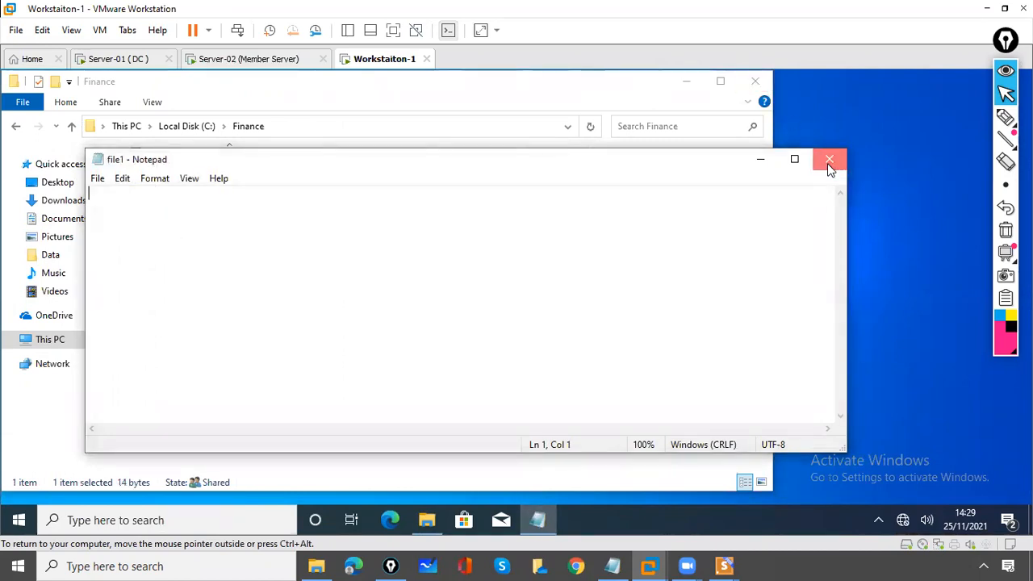
pyautogui.click(829, 164)
pyautogui.click(754, 81)
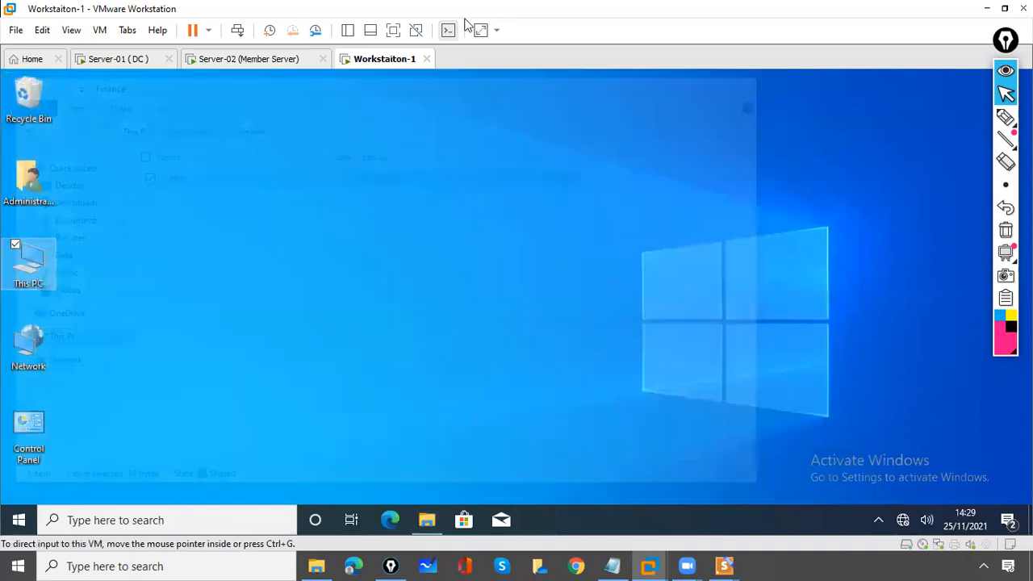
# On Server-02, add a line 'dsfkas;dfkadfkasfkla' to the shared file1 and save over the original
pyautogui.click(208, 65)
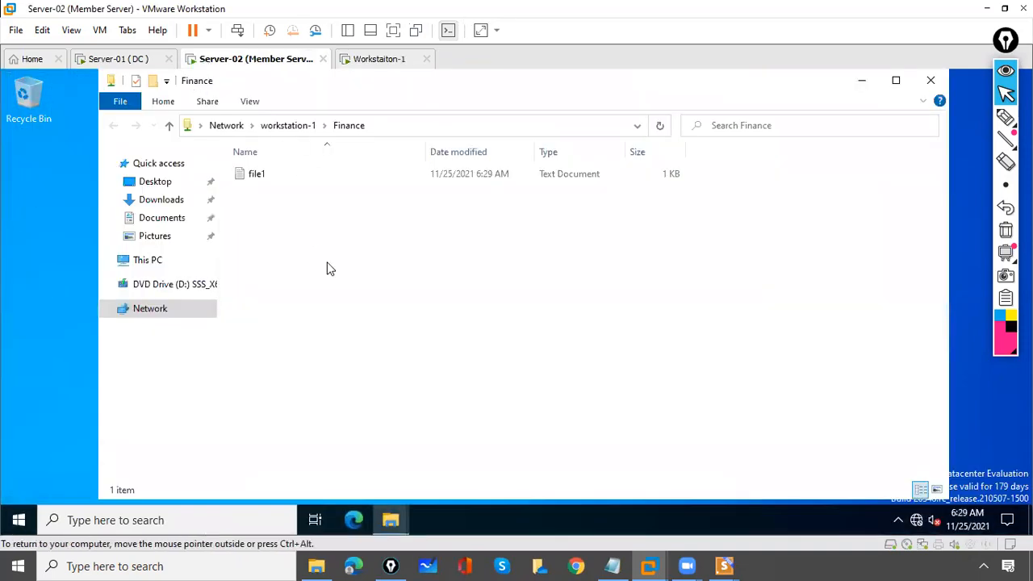
pyautogui.click(261, 180)
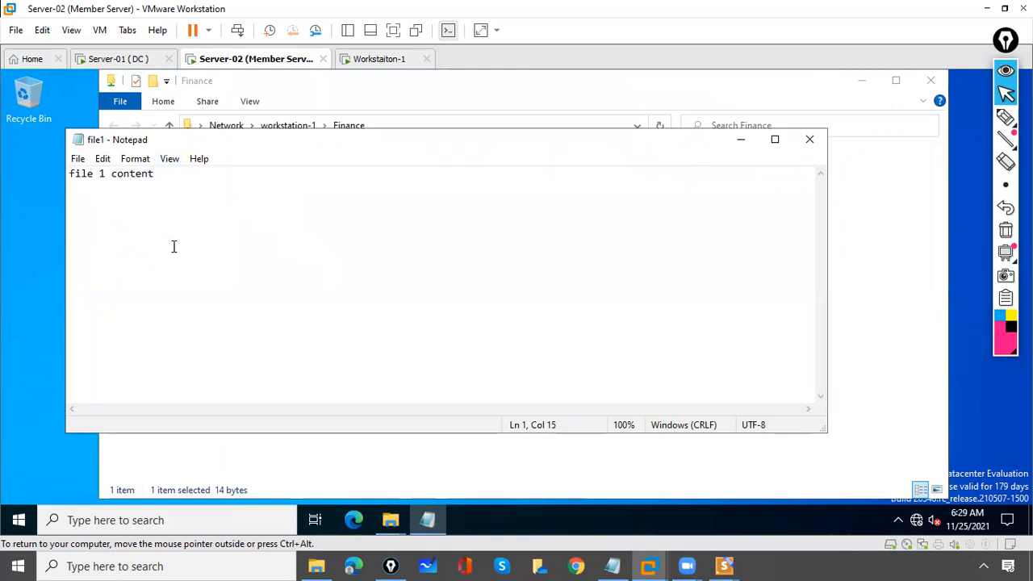
pyautogui.press('Return')
pyautogui.press('Return')
pyautogui.write('dsfkas;dfkadfkasfkla')
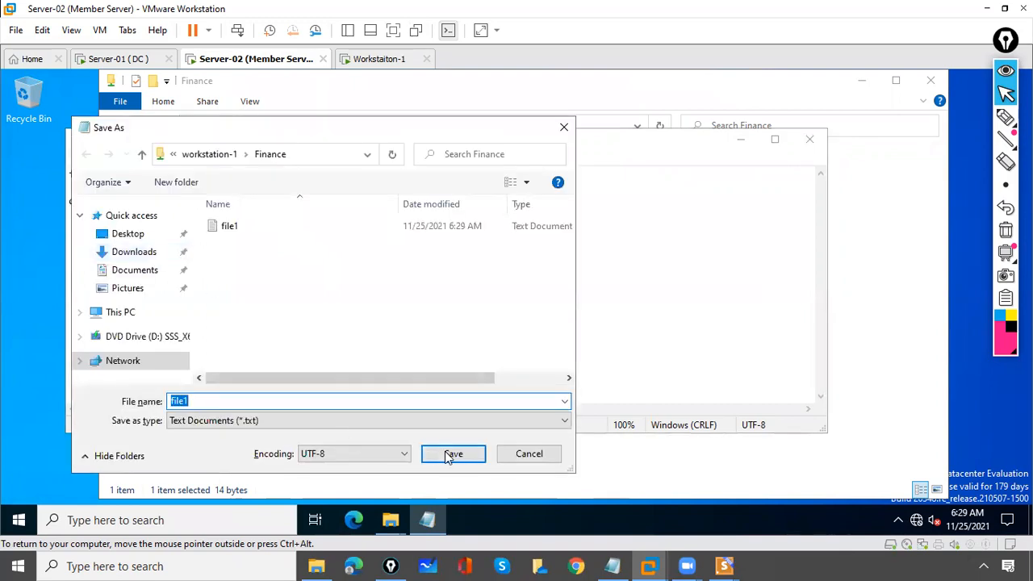
pyautogui.click(454, 455)
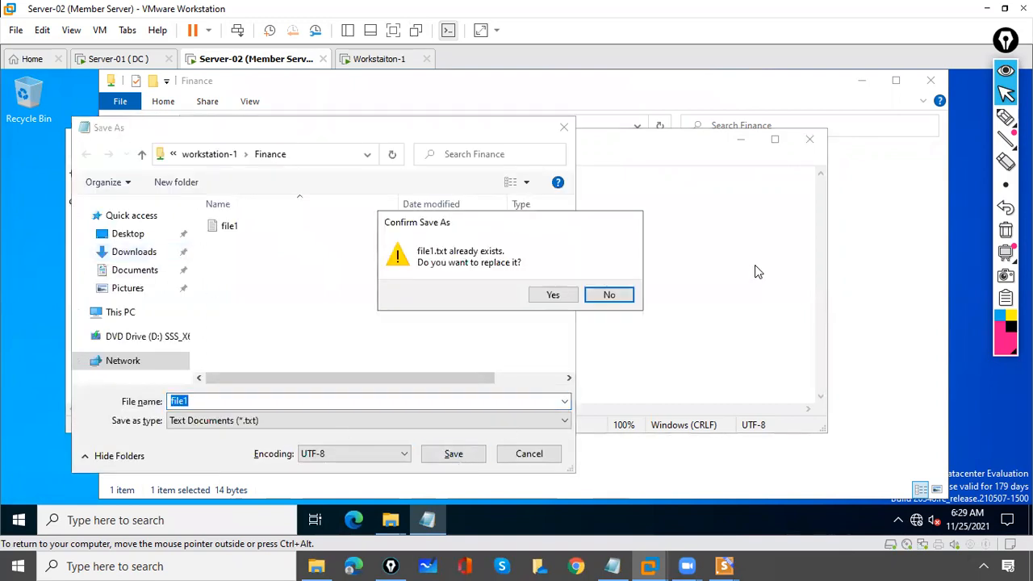
pyautogui.click(555, 295)
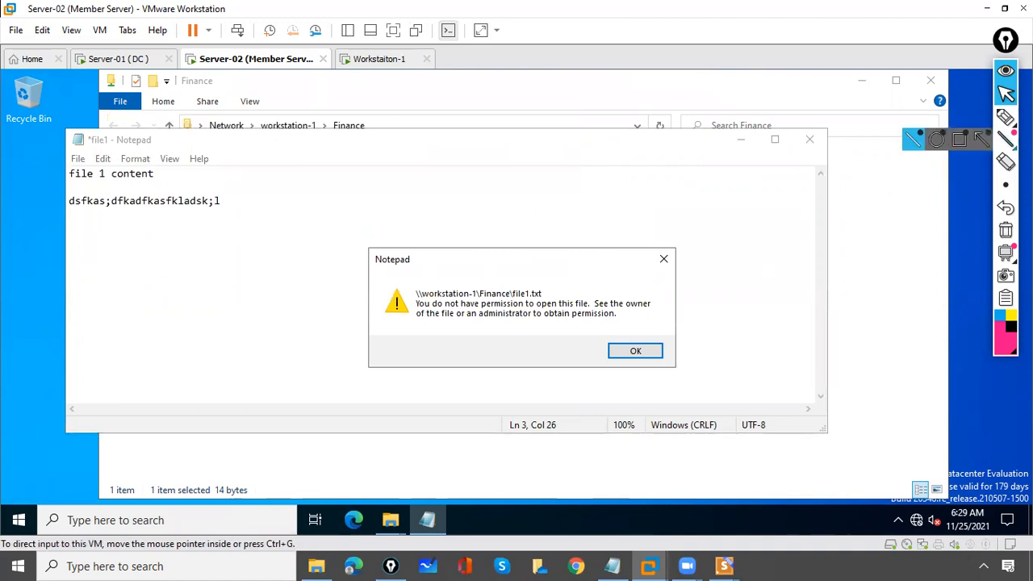
# Annotate the permission error and the Workstation-1 machine name on screen, then erase the marks
pyautogui.click(1006, 117)
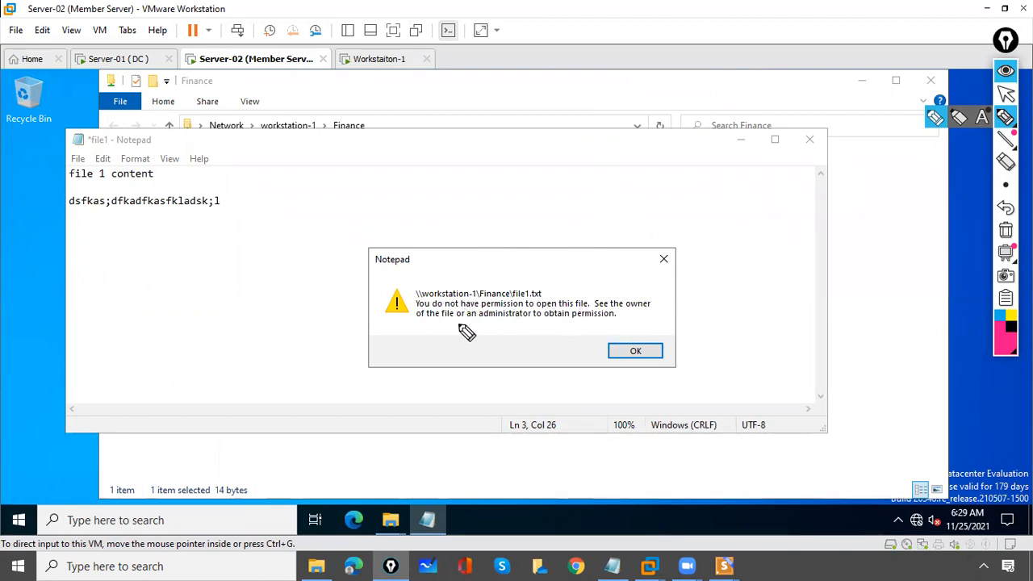
pyautogui.moveTo(551, 321); pyautogui.dragTo(533, 320)
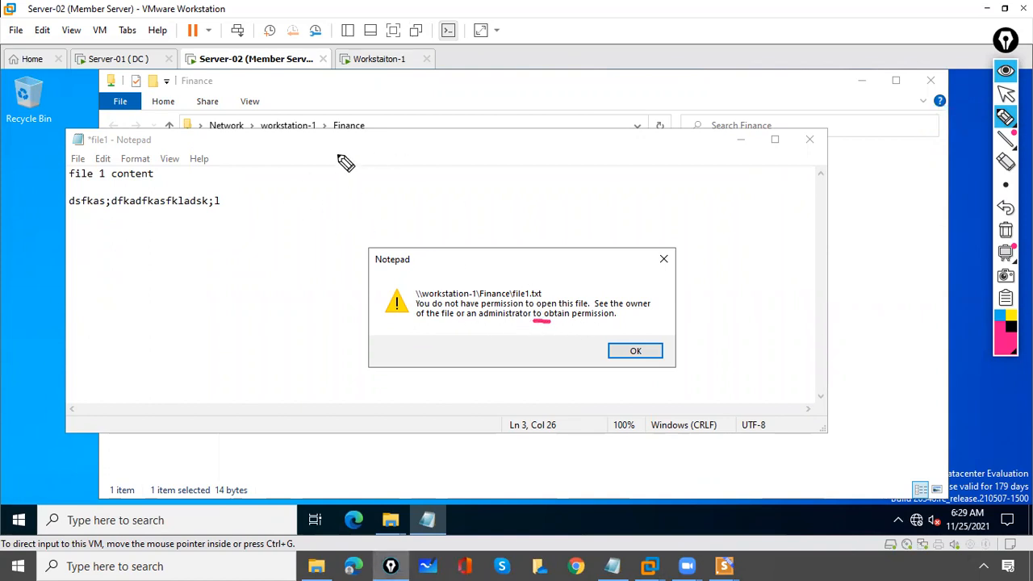
pyautogui.moveTo(219, 24); pyautogui.dragTo(230, 42)
pyautogui.moveTo(388, 61); pyautogui.dragTo(350, 65)
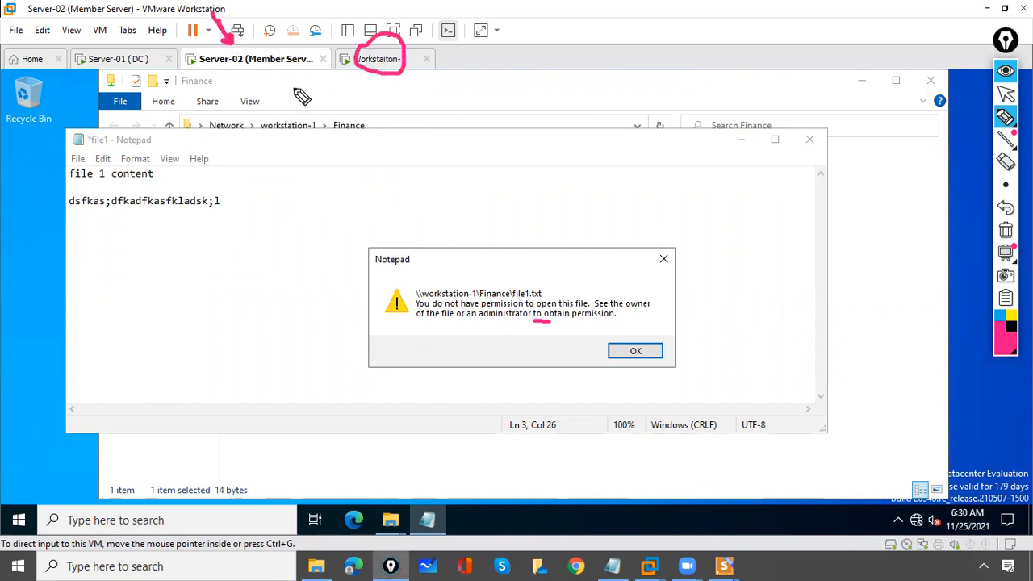
pyautogui.click(1006, 230)
pyautogui.click(1006, 95)
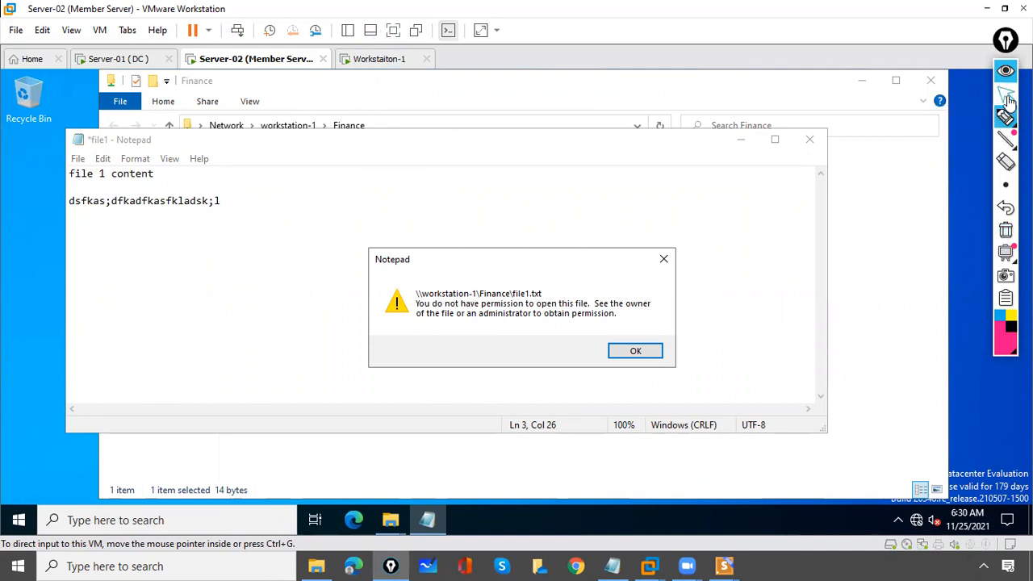
# Dismiss the permission error, close file1 without saving, and close the duplicate Finance window
pyautogui.click(636, 353)
pyautogui.click(811, 142)
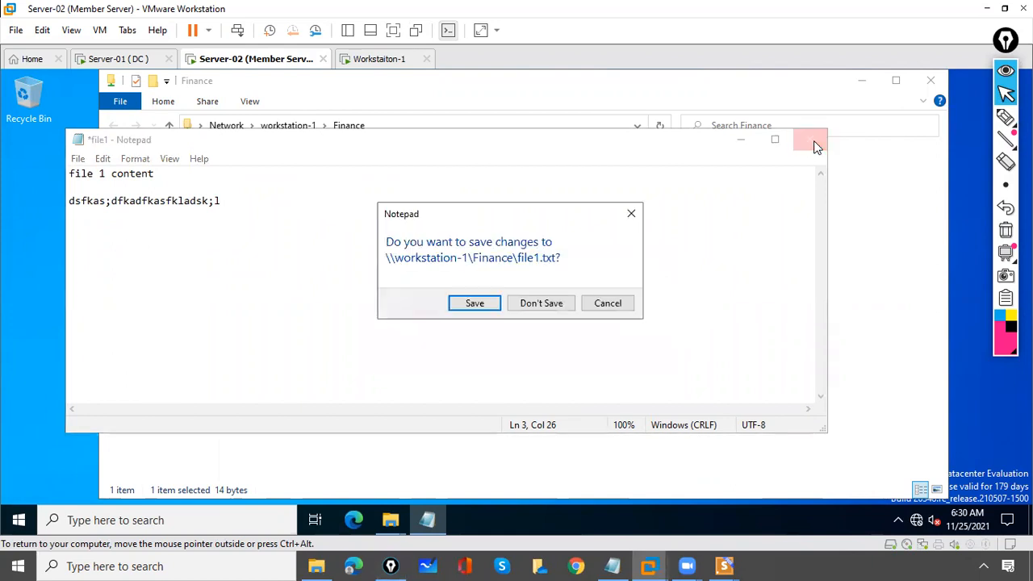
pyautogui.click(540, 303)
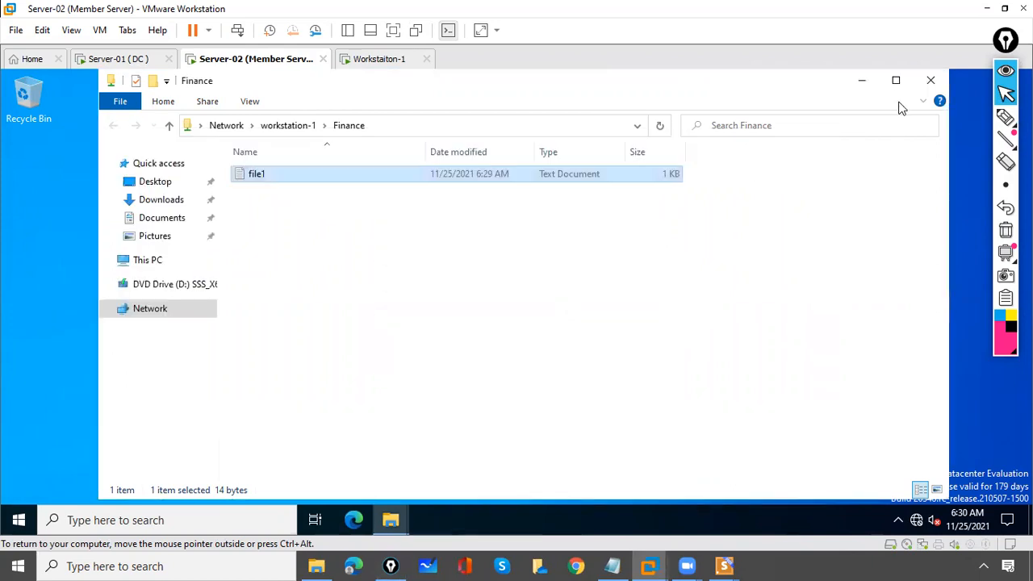
pyautogui.click(935, 82)
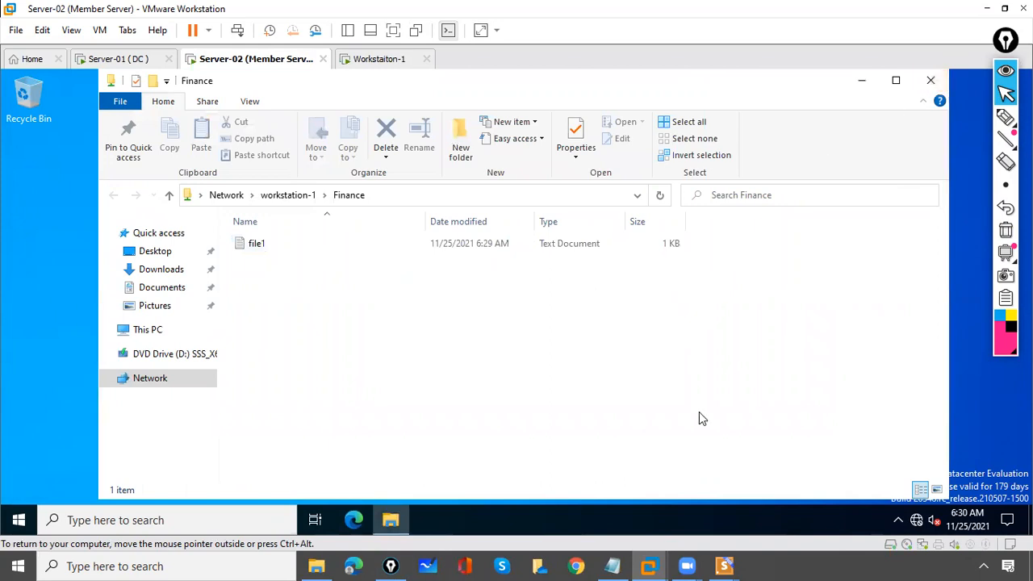
# Bring the WPS slideshow to the front on the Read/Write Permission- LAB slide
pyautogui.moveTo(724, 565)
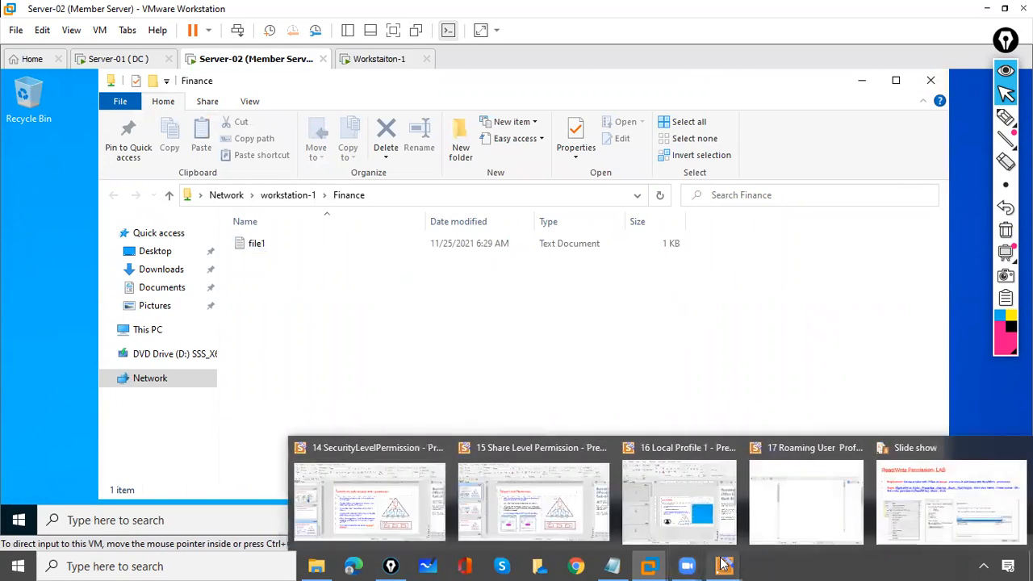
pyautogui.click(948, 499)
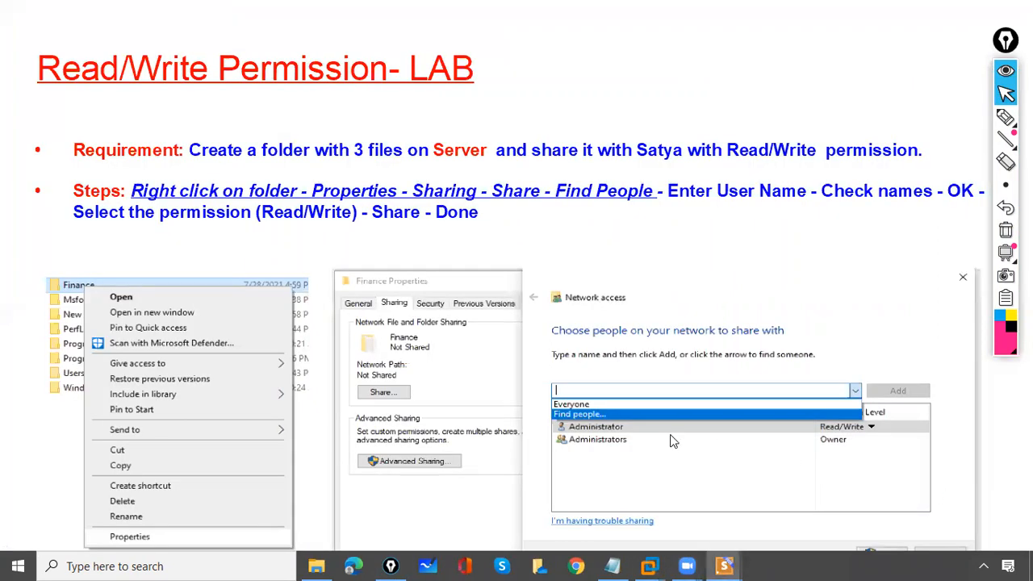
pyautogui.press('Right')
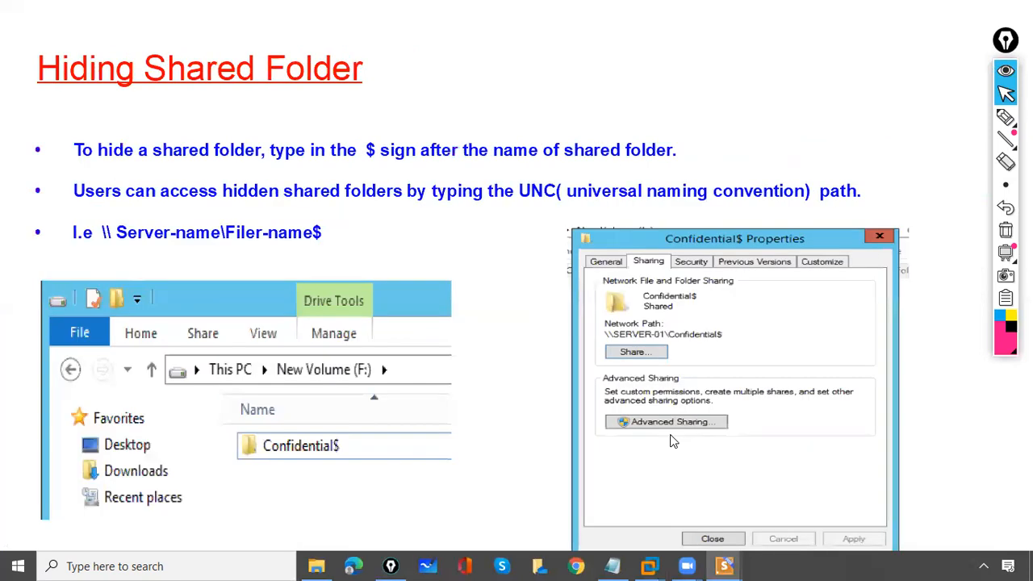
pyautogui.press('Left')
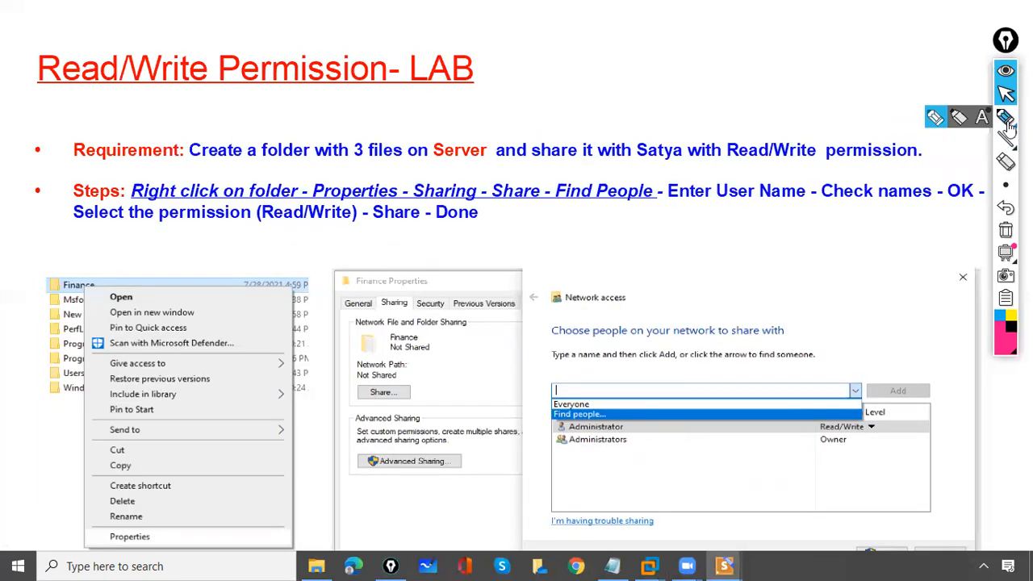
# Ink the slide's key terms: 3 files, Server, user name, Read/Write, Properties, Sharing, Find People, Check names
pyautogui.click(1006, 117)
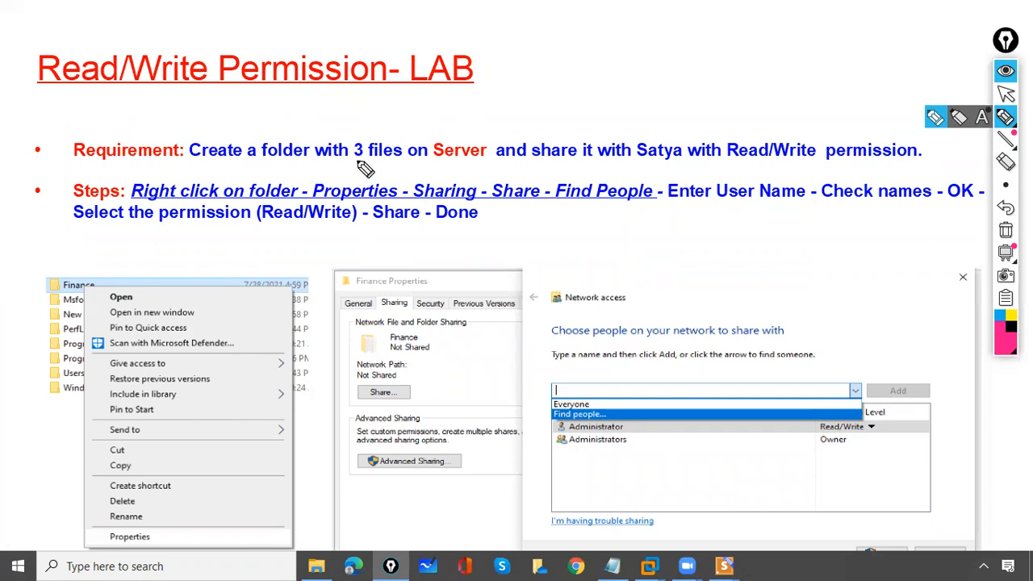
pyautogui.moveTo(353, 162); pyautogui.dragTo(368, 162)
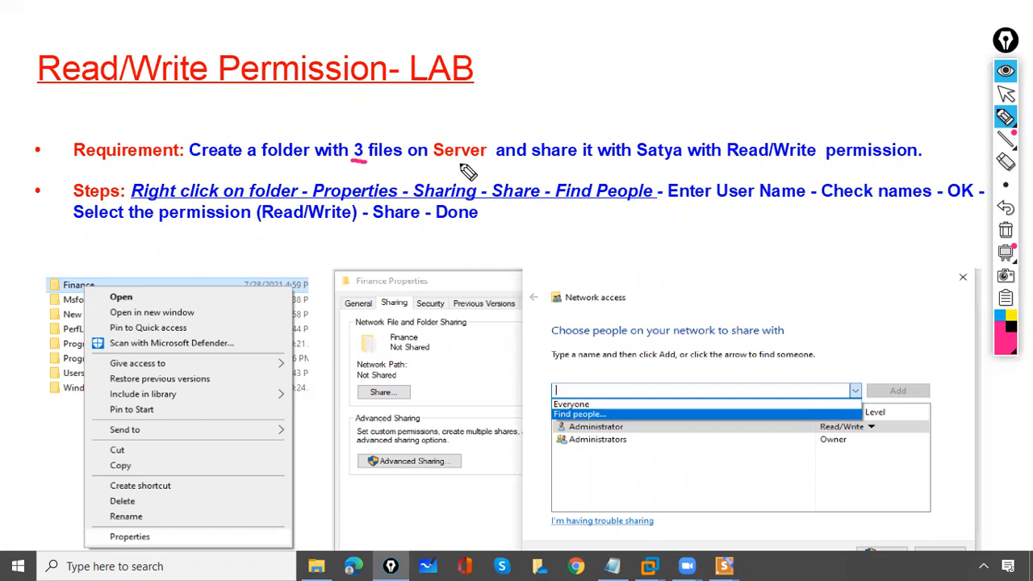
pyautogui.moveTo(444, 110); pyautogui.dragTo(448, 127)
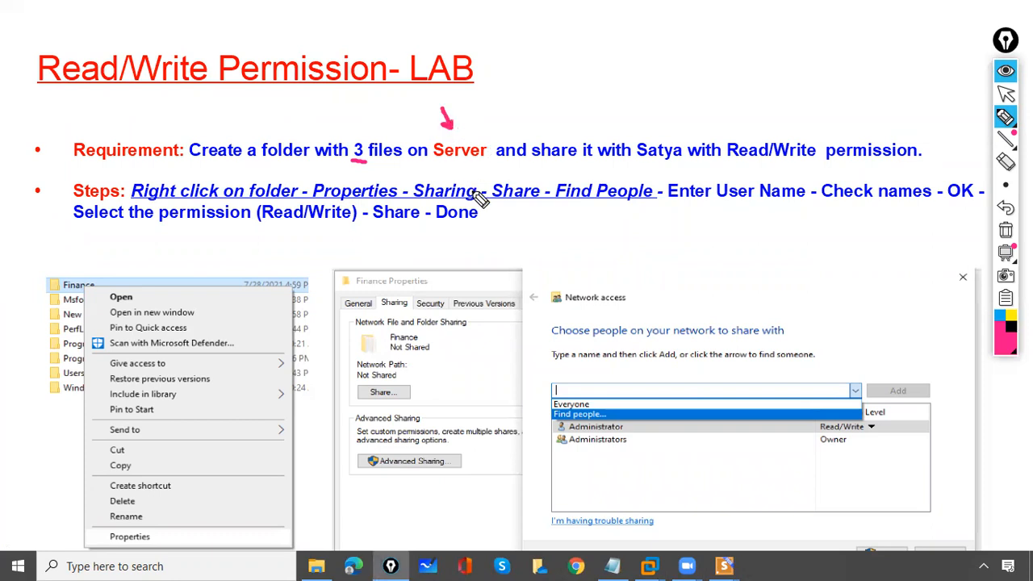
pyautogui.moveTo(647, 163); pyautogui.dragTo(664, 162)
pyautogui.moveTo(729, 163); pyautogui.dragTo(752, 164)
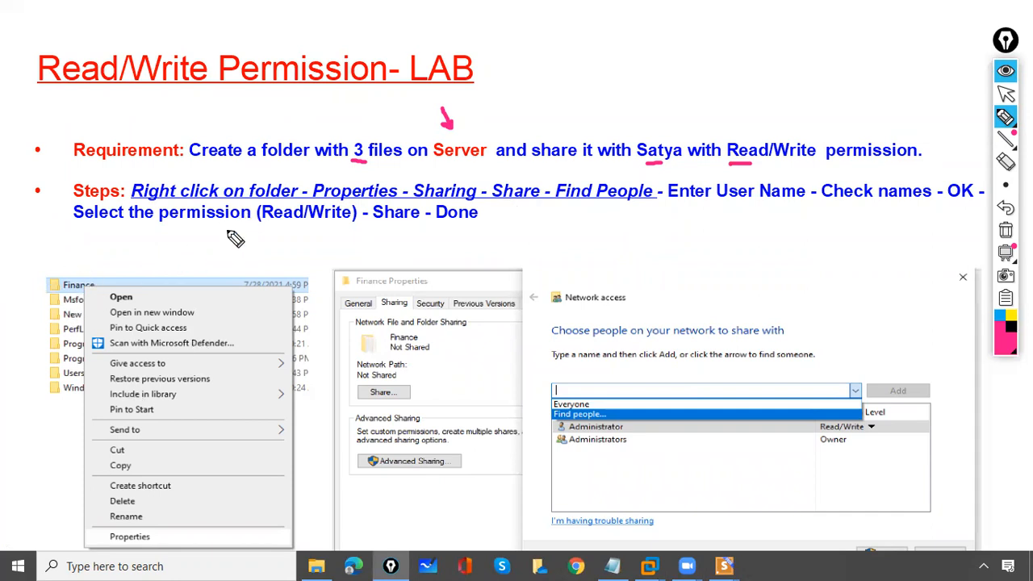
pyautogui.moveTo(113, 537); pyautogui.dragTo(126, 531)
pyautogui.moveTo(398, 295); pyautogui.dragTo(427, 278)
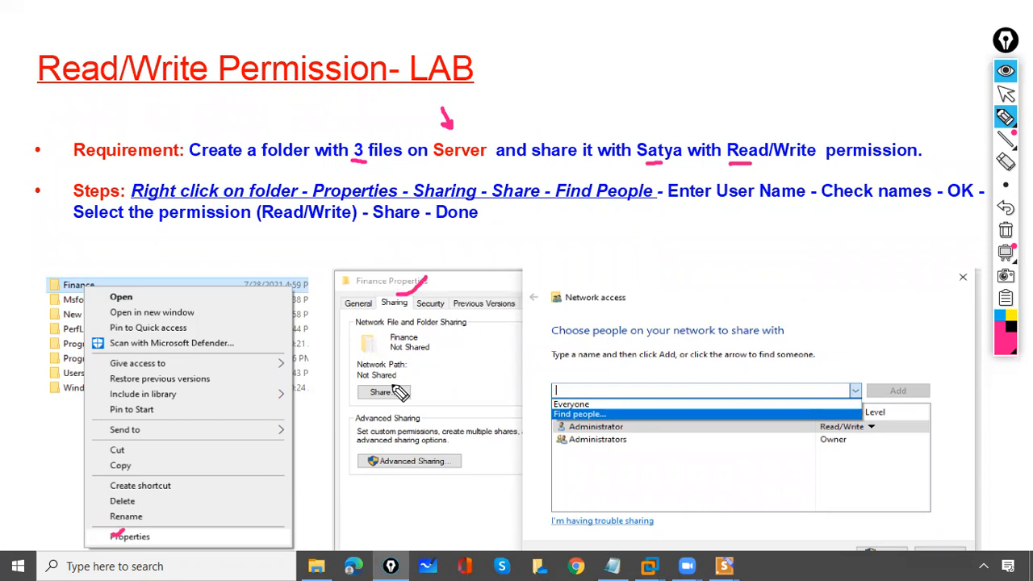
pyautogui.moveTo(582, 195); pyautogui.dragTo(630, 190)
pyautogui.moveTo(565, 414); pyautogui.dragTo(583, 404)
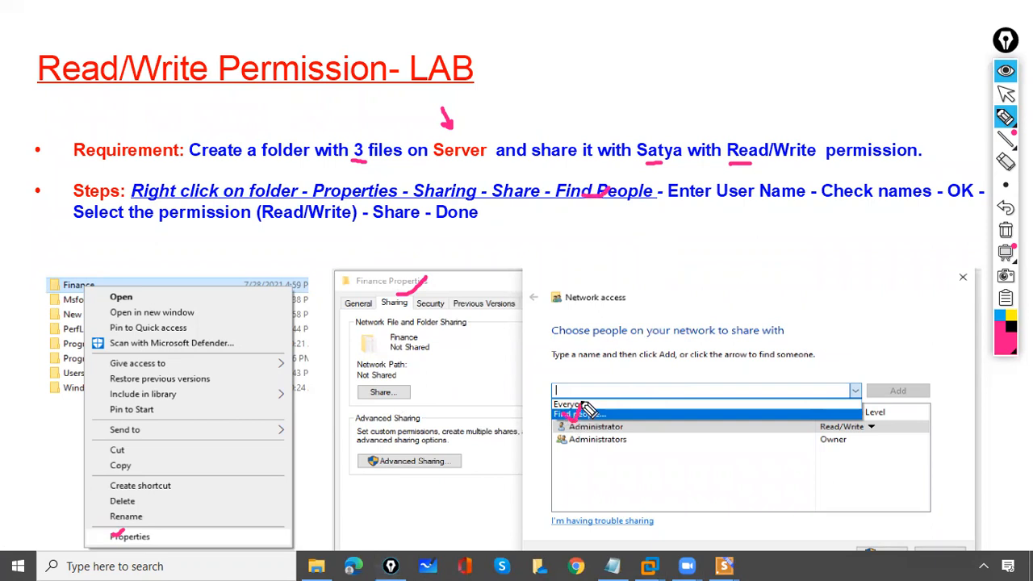
pyautogui.moveTo(670, 207); pyautogui.dragTo(709, 206)
pyautogui.moveTo(839, 209); pyautogui.dragTo(892, 209)
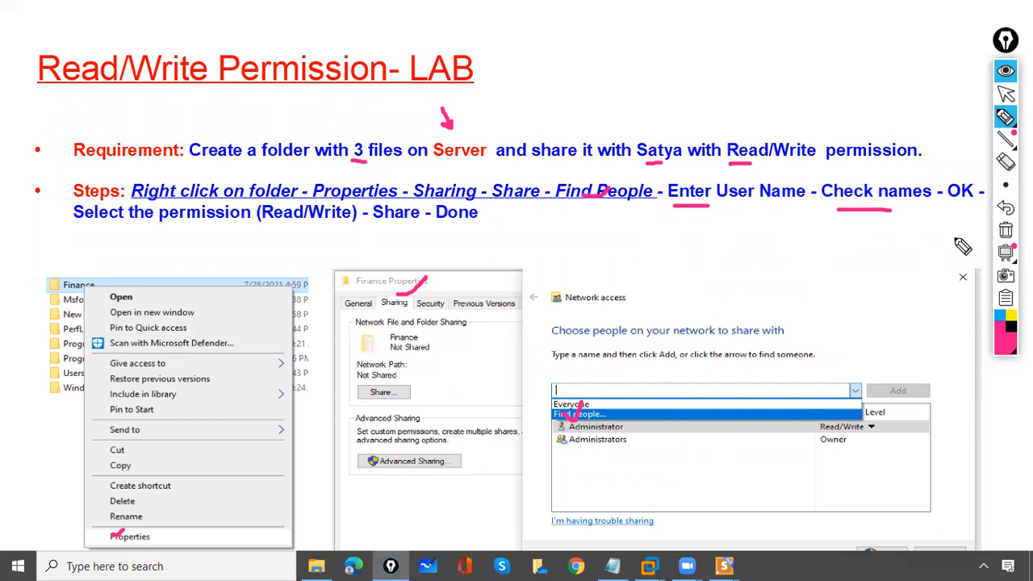
# Clear all ink and return to the Read/Write Permission- LAB slide after viewing the next one
pyautogui.click(1006, 230)
pyautogui.click(1006, 94)
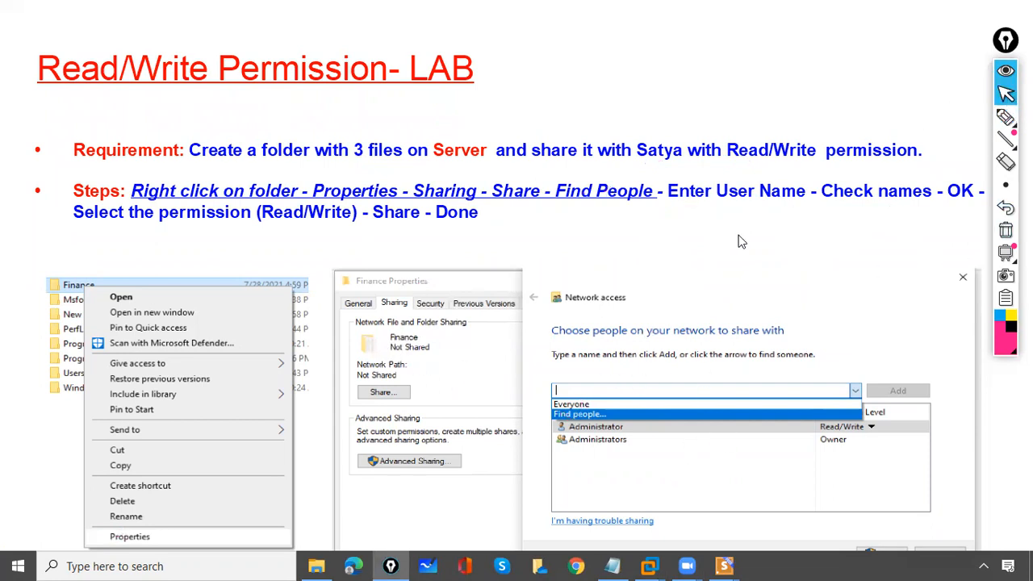
pyautogui.click(735, 241)
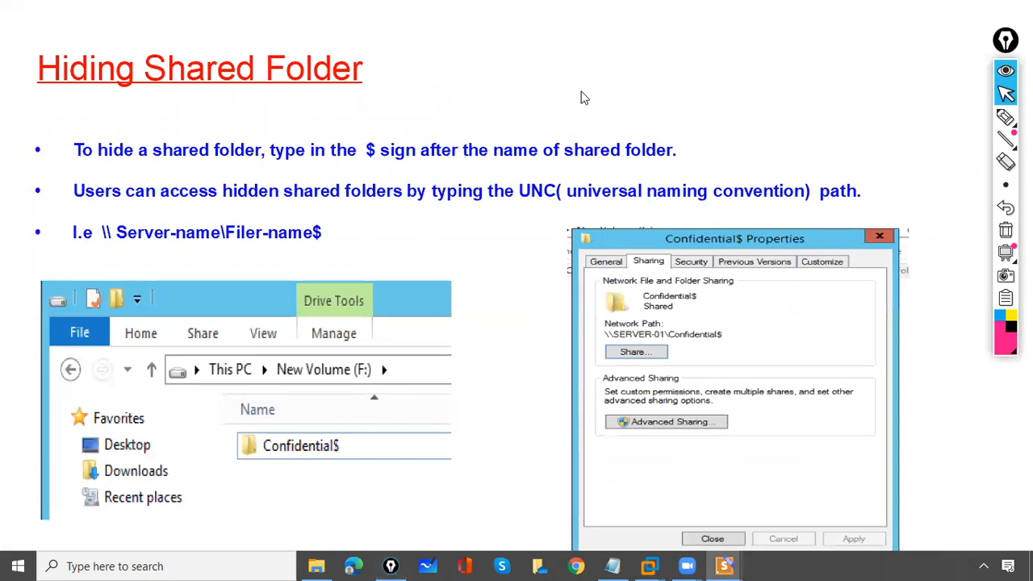
pyautogui.press('Left')
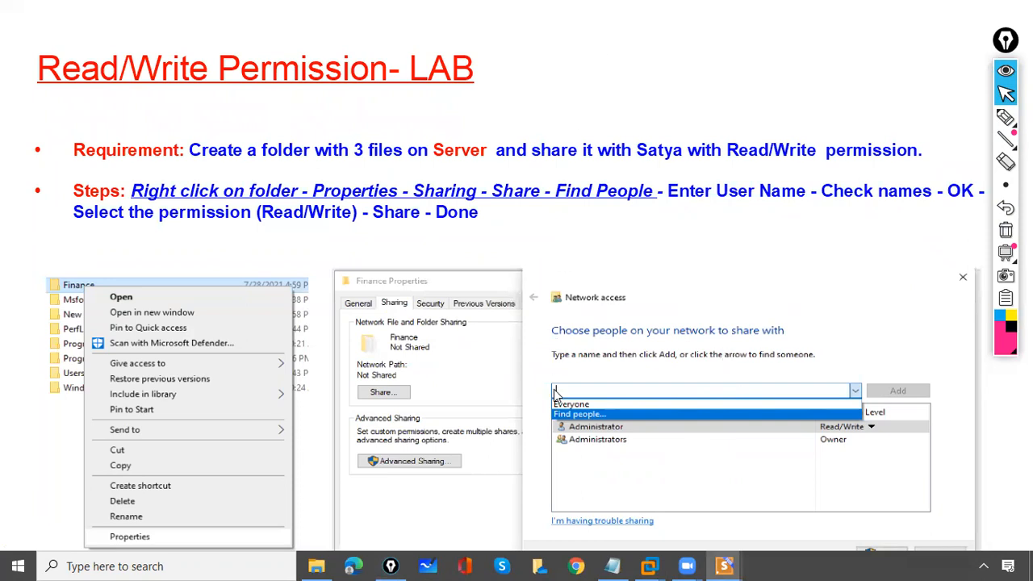
pyautogui.moveTo(650, 566)
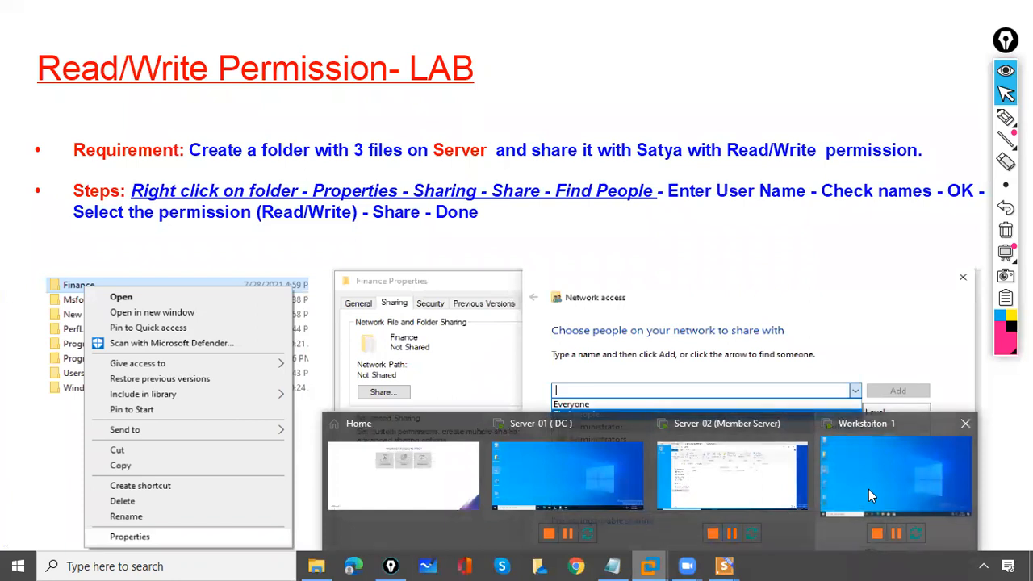
# On Workstaiton-1, create a folder named HR on Local Disk (C:) and open it
pyautogui.click(860, 465)
pyautogui.doubleClick(28, 263)
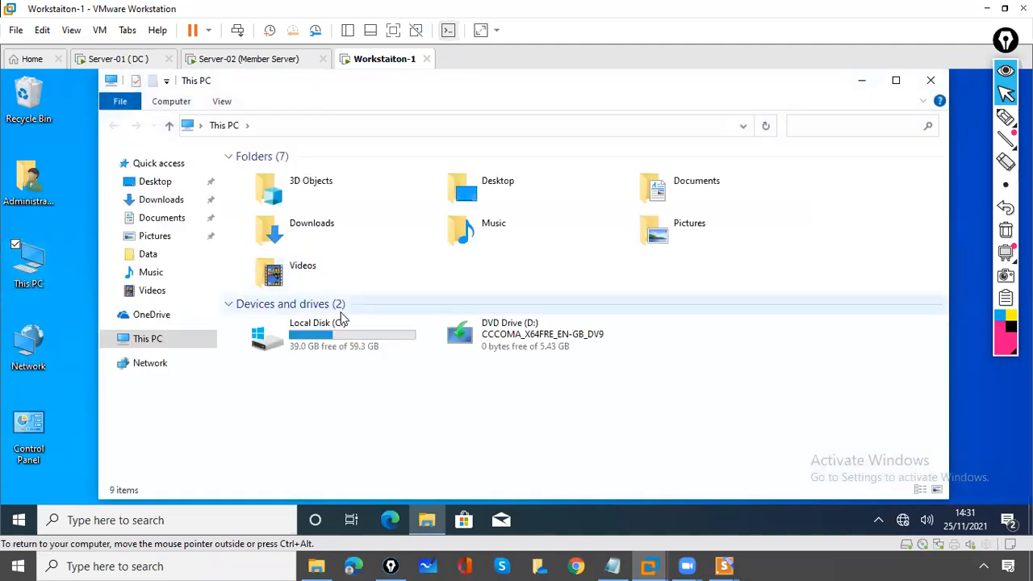
pyautogui.doubleClick(330, 345)
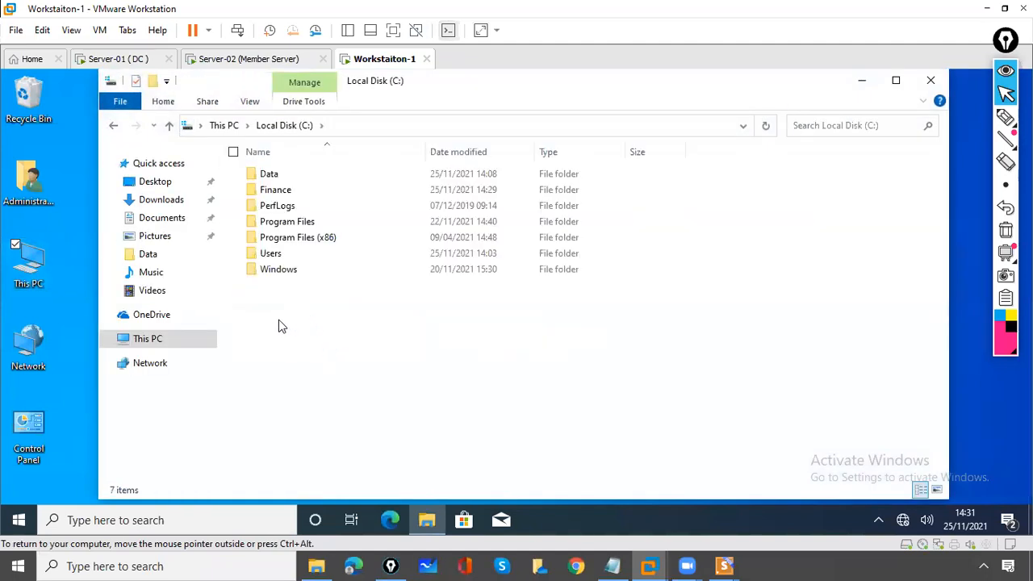
pyautogui.rightClick(277, 325)
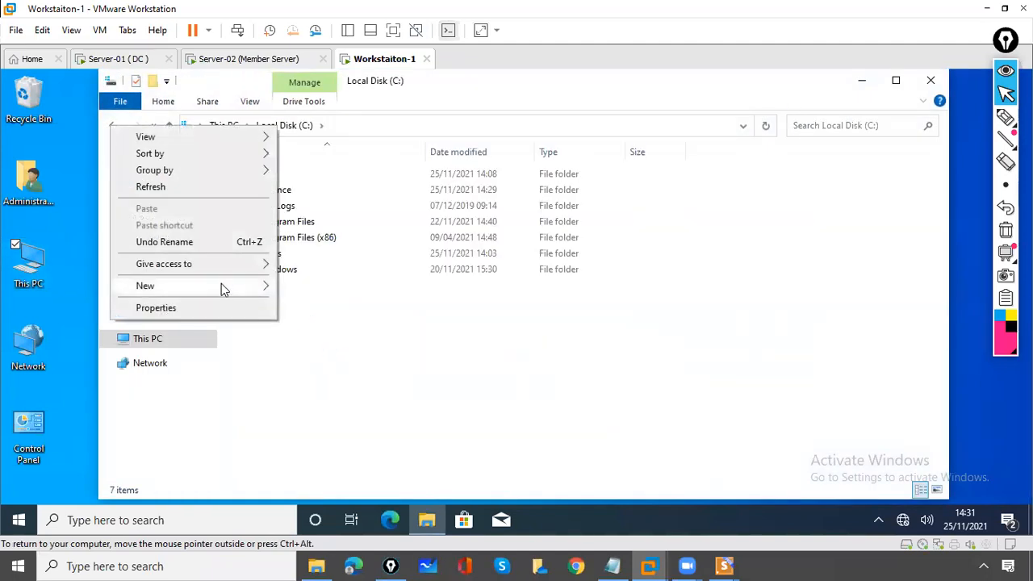
pyautogui.moveTo(221, 285)
pyautogui.click(307, 288)
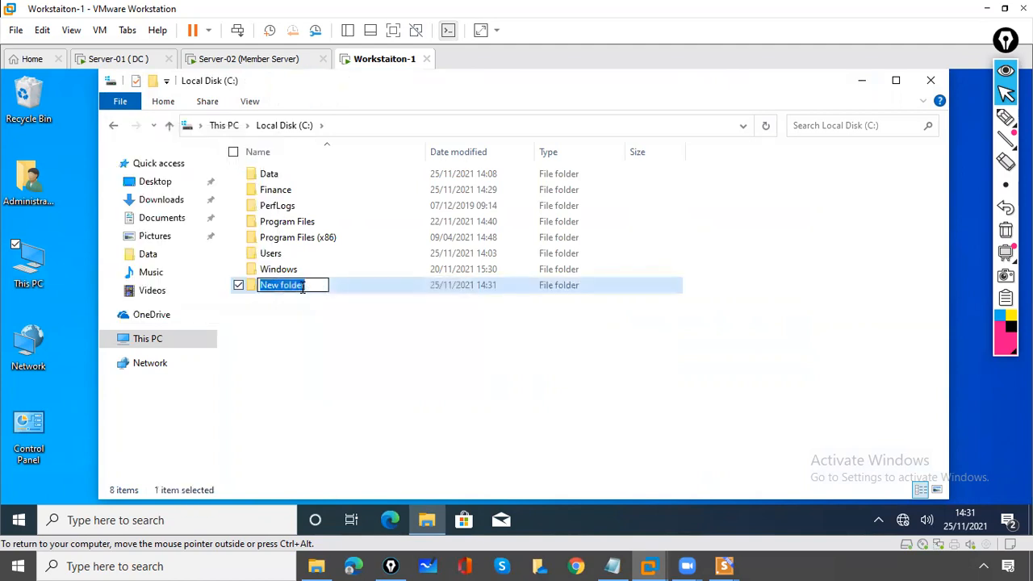
pyautogui.write('HR')
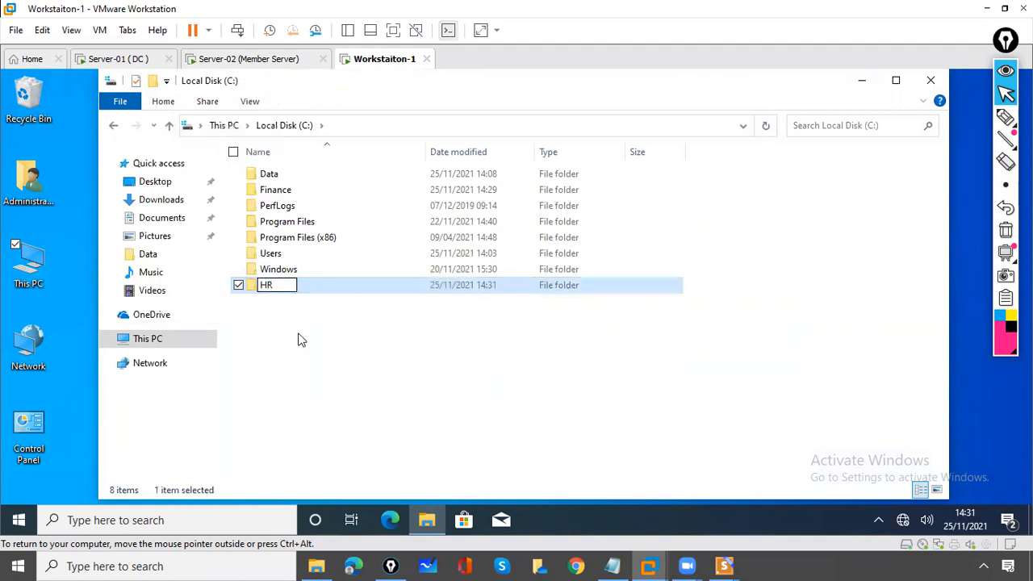
pyautogui.click(292, 352)
pyautogui.doubleClick(265, 288)
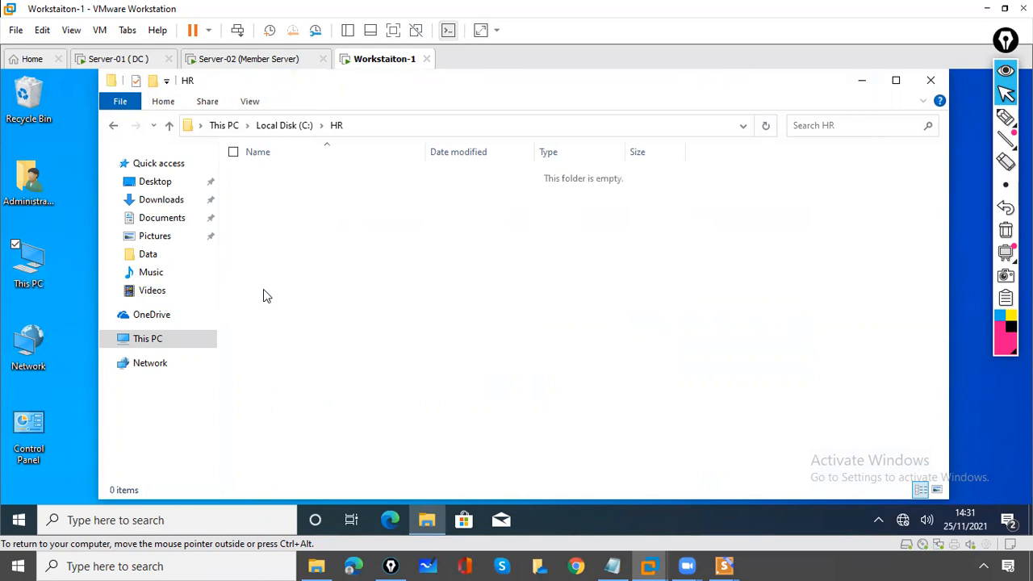
# Create text file FILE 1 in HR containing 'FILE 1 HR CONTENT', save it, and return to C:
pyautogui.rightClick(249, 236)
pyautogui.moveTo(205, 415)
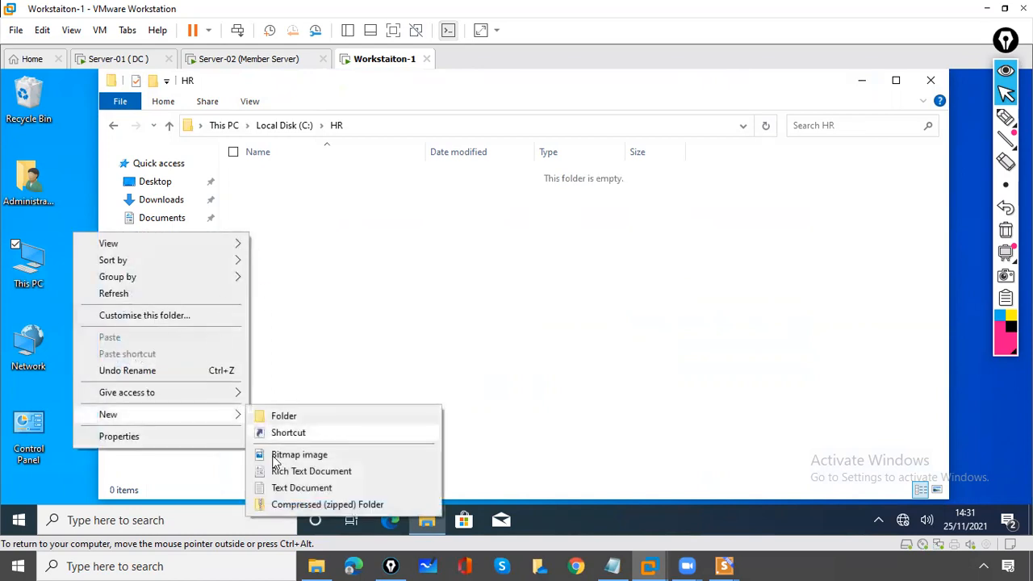
pyautogui.click(278, 488)
pyautogui.write('FILE 1')
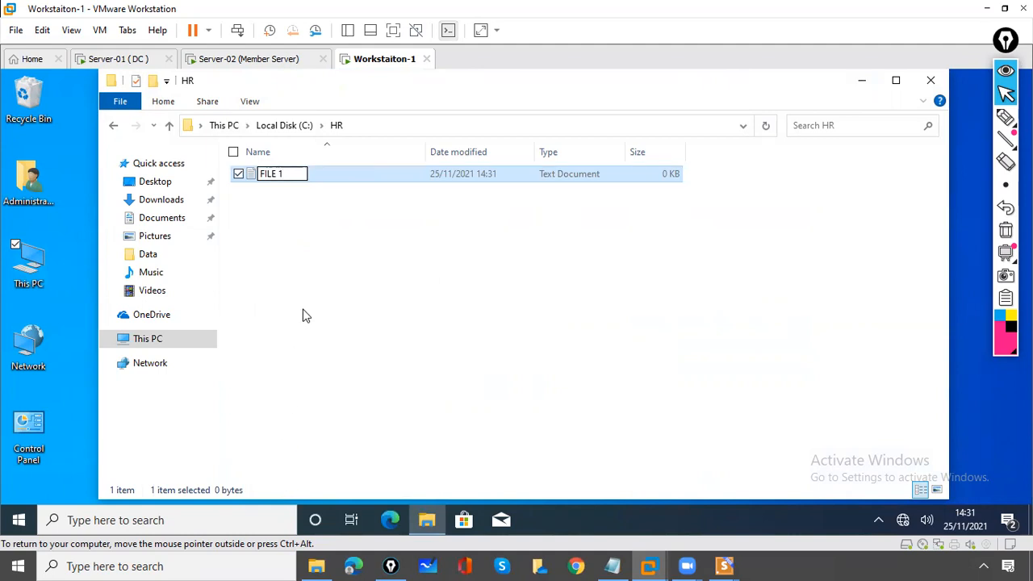
pyautogui.click(301, 314)
pyautogui.doubleClick(280, 176)
pyautogui.write('FILE 1')
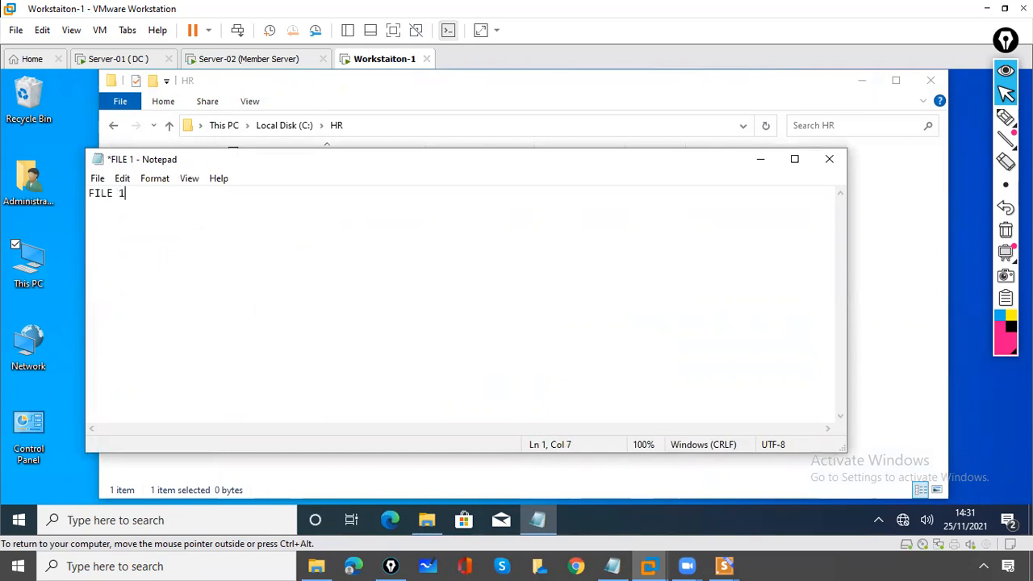
pyautogui.write(' HR CONTENT')
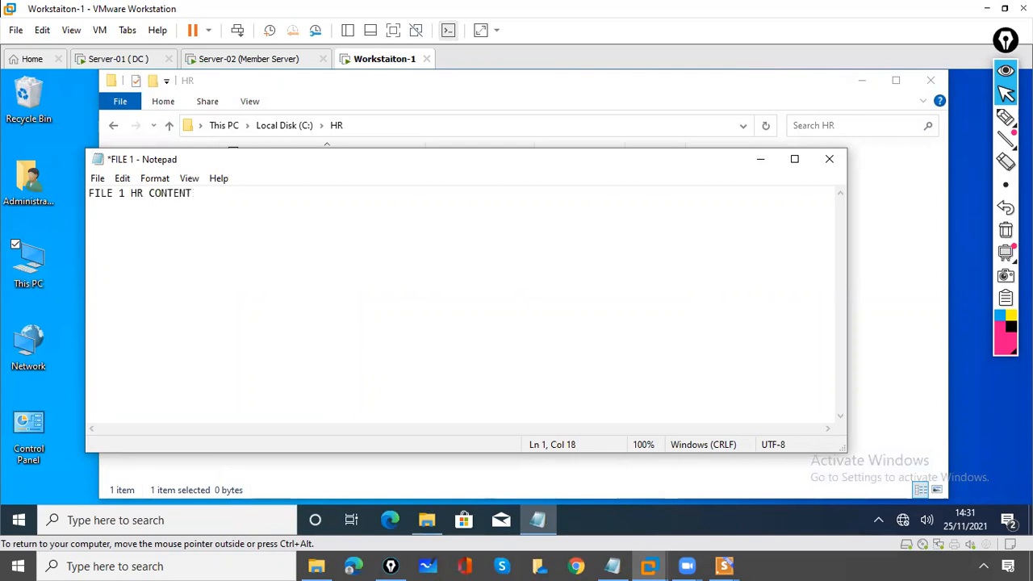
pyautogui.hotkey('ctrl', 's')
pyautogui.click(829, 158)
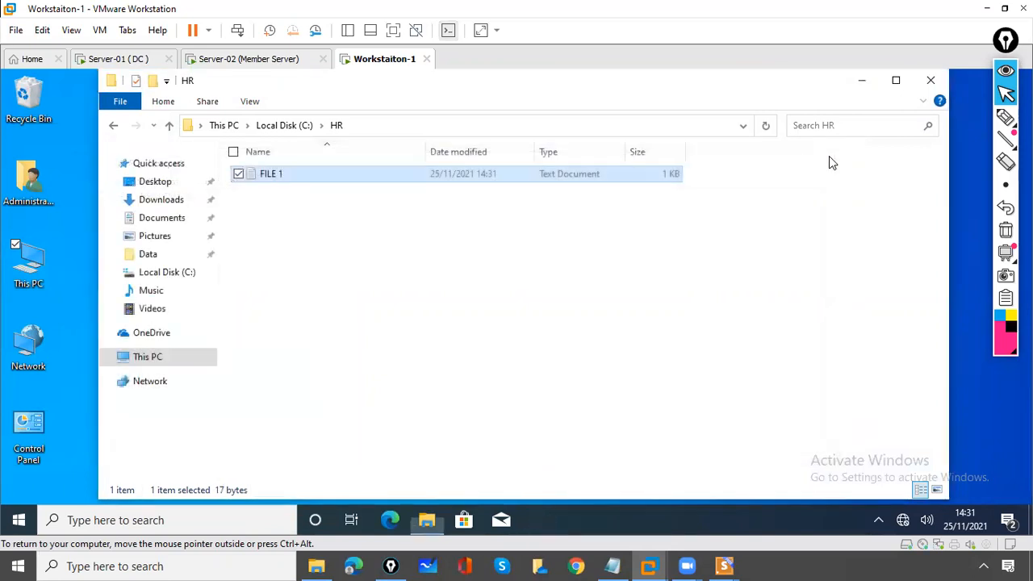
pyautogui.click(483, 276)
pyautogui.click(287, 126)
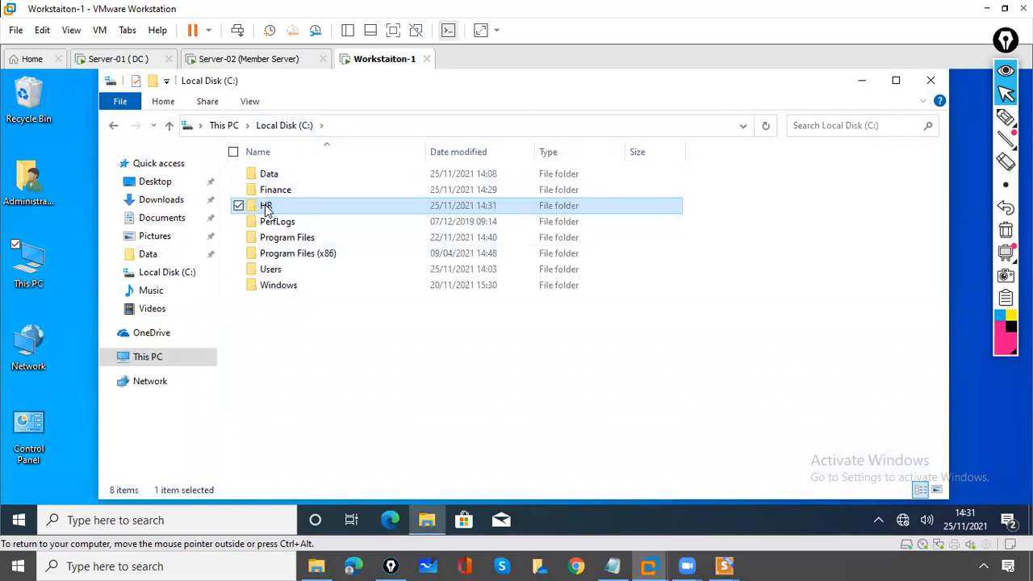
# Check the HR folder's Properties, close them, and bring up HR's context menu again
pyautogui.rightClick(267, 208)
pyautogui.click(155, 473)
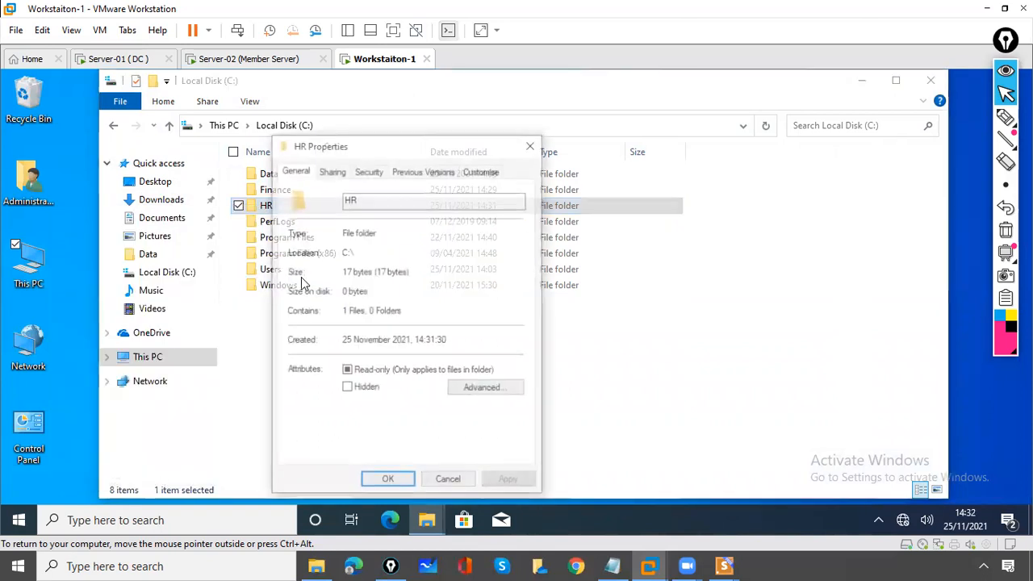
pyautogui.click(530, 146)
pyautogui.rightClick(269, 210)
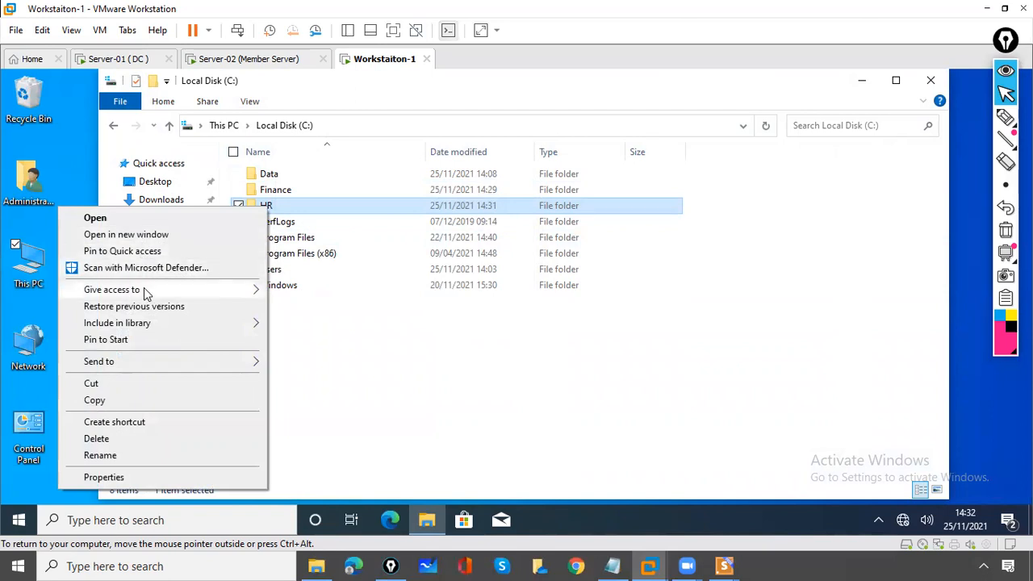
# Share HR with specific people, adding a domain user found and verified via Find people
pyautogui.moveTo(146, 293)
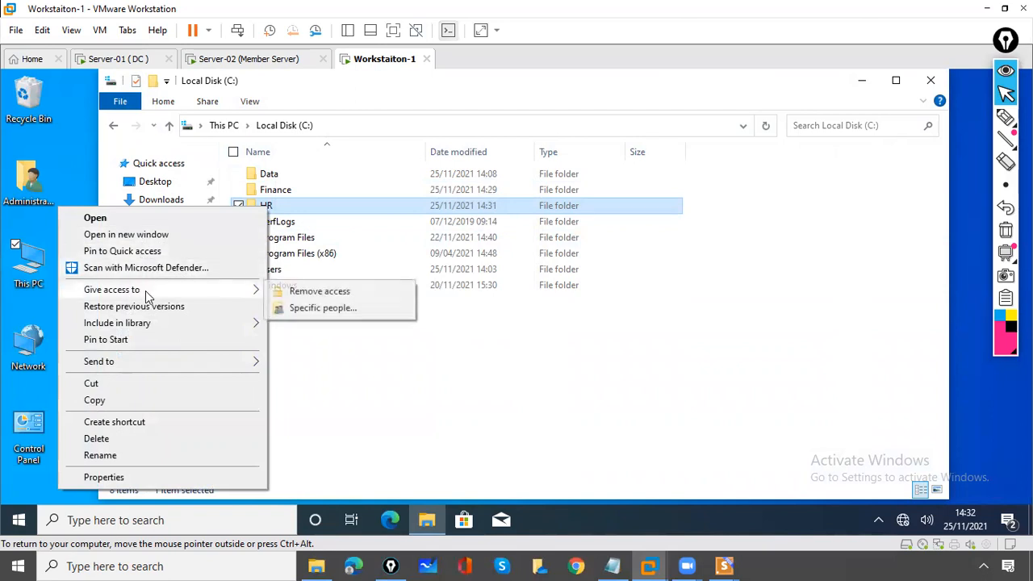
pyautogui.click(311, 311)
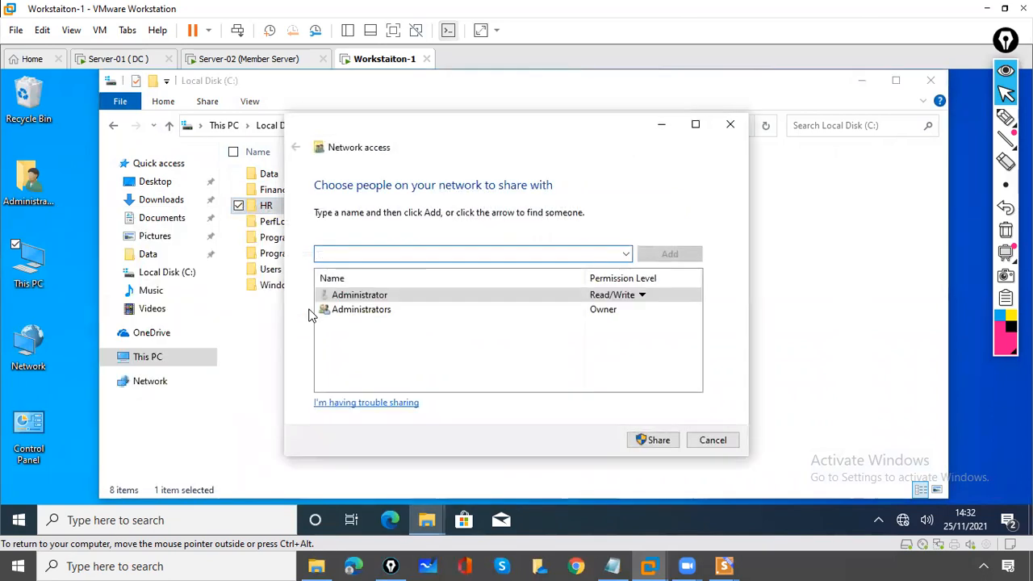
pyautogui.click(625, 255)
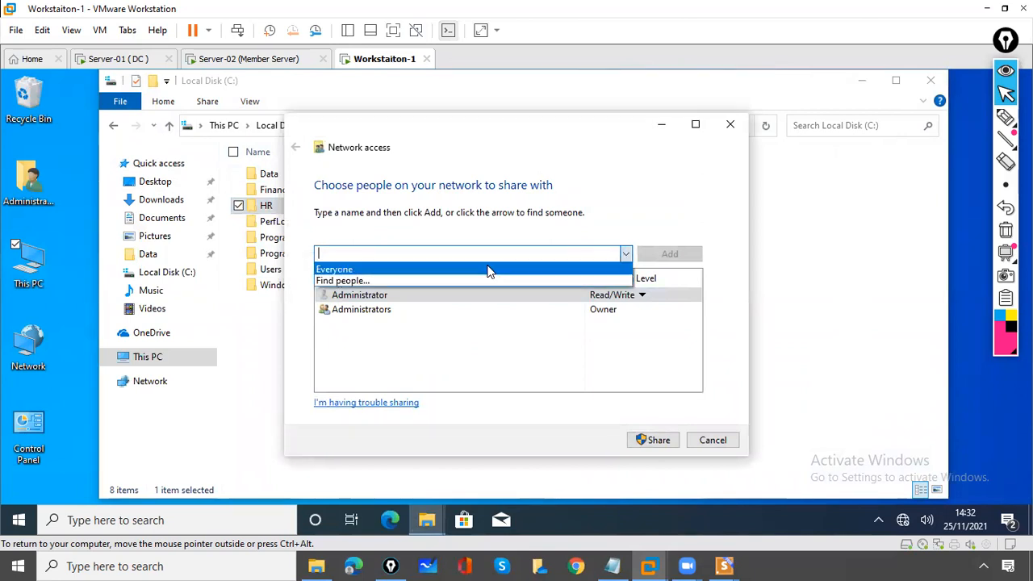
pyautogui.click(487, 270)
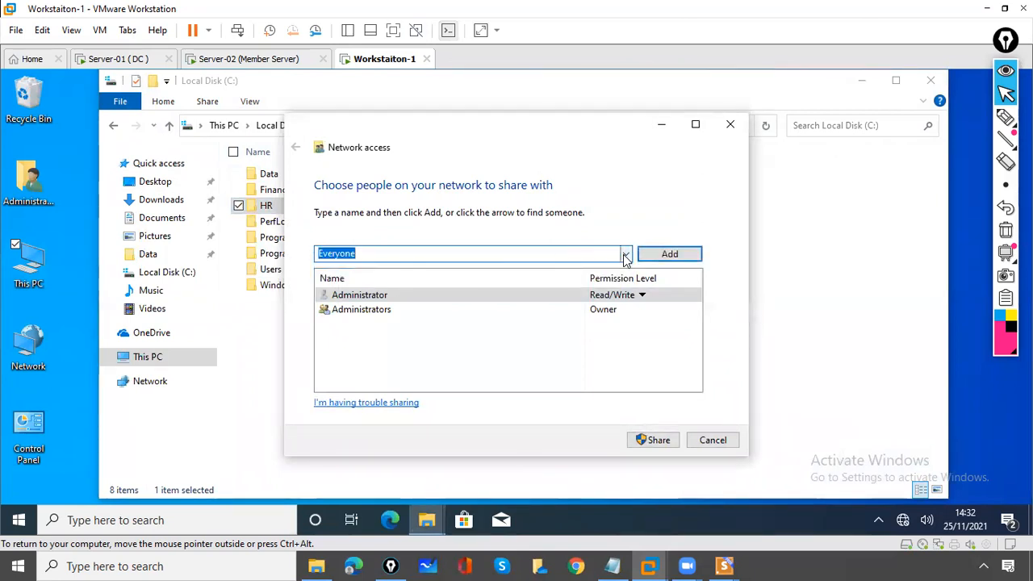
pyautogui.click(625, 254)
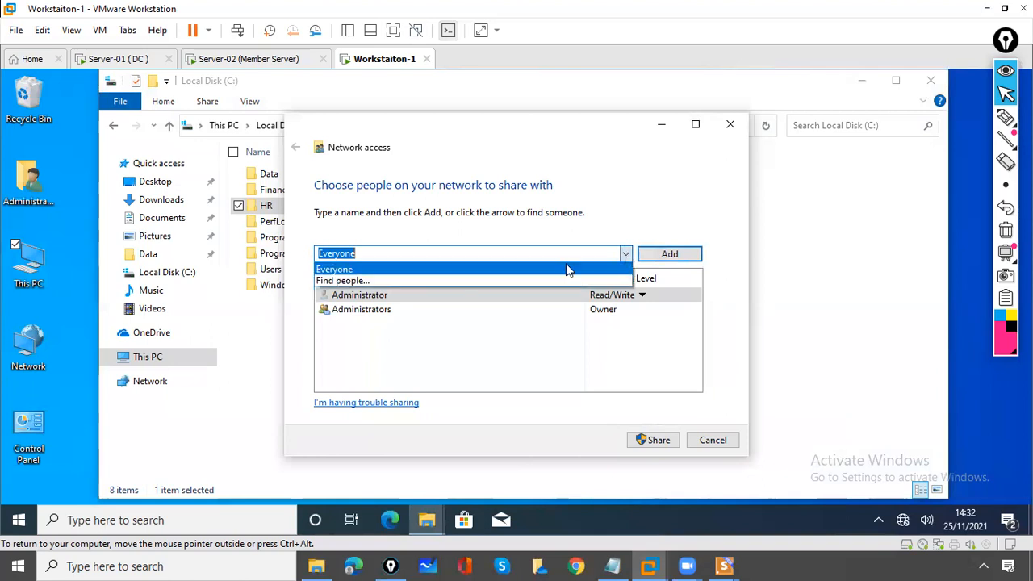
pyautogui.click(412, 280)
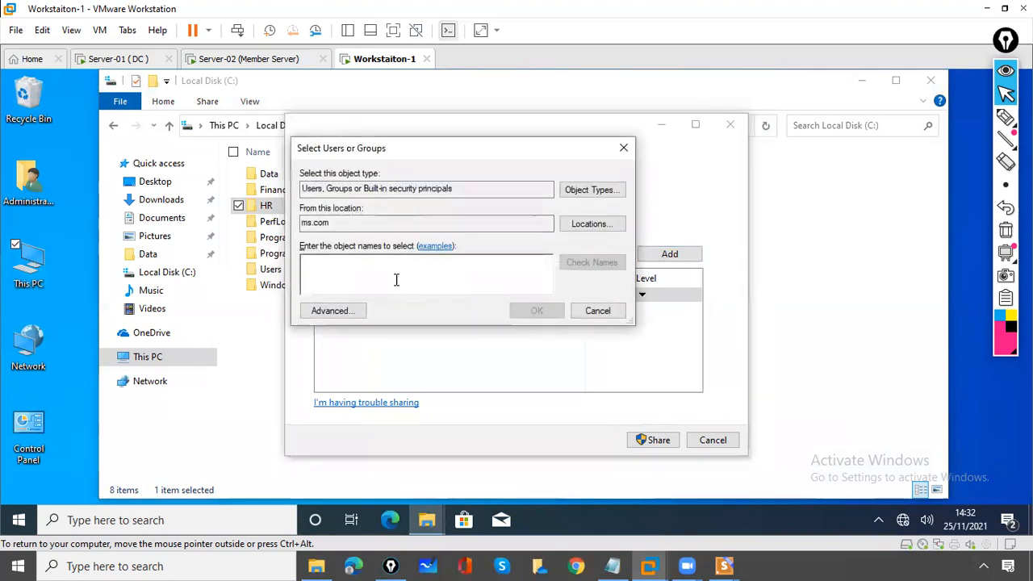
pyautogui.write('SATYA')
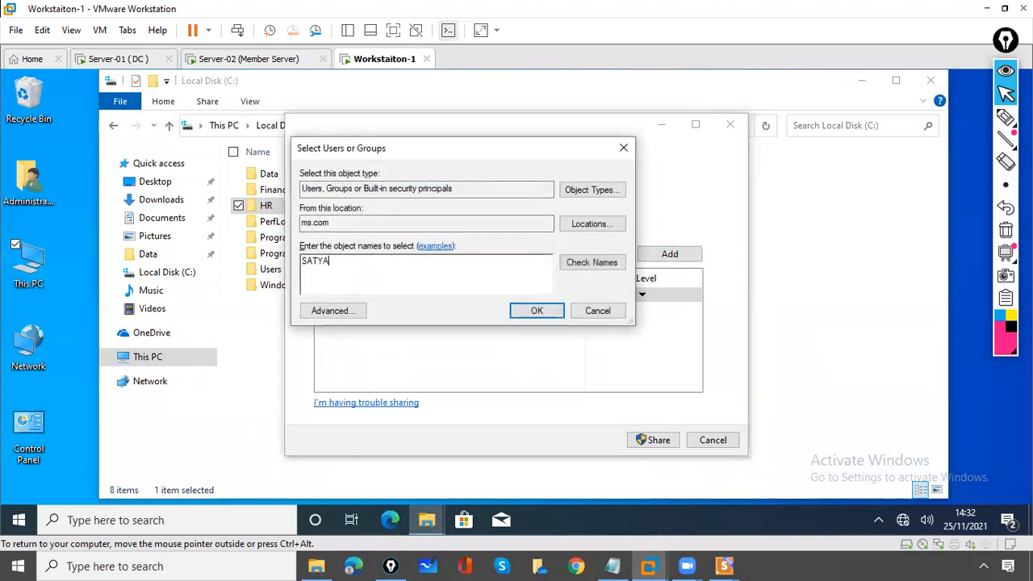
pyautogui.click(587, 272)
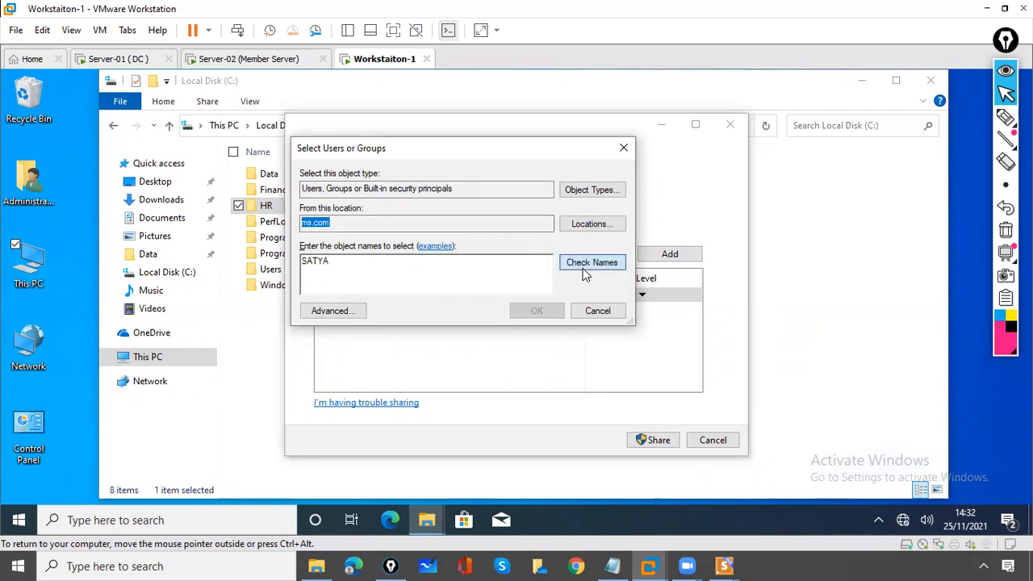
pyautogui.click(537, 313)
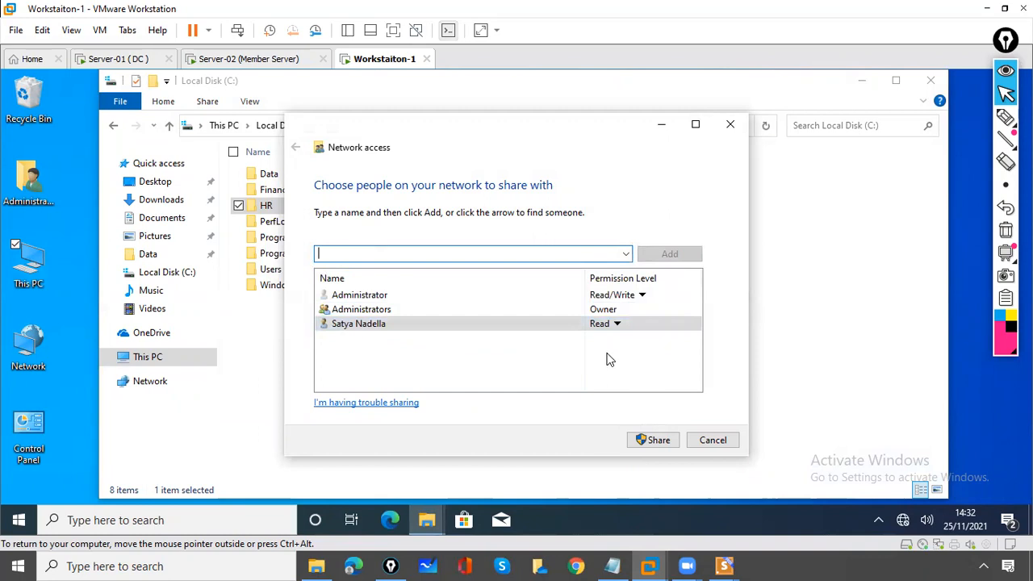
# Give that user Read/Write permission and share HR as \\Workstation-1\hr
pyautogui.click(617, 324)
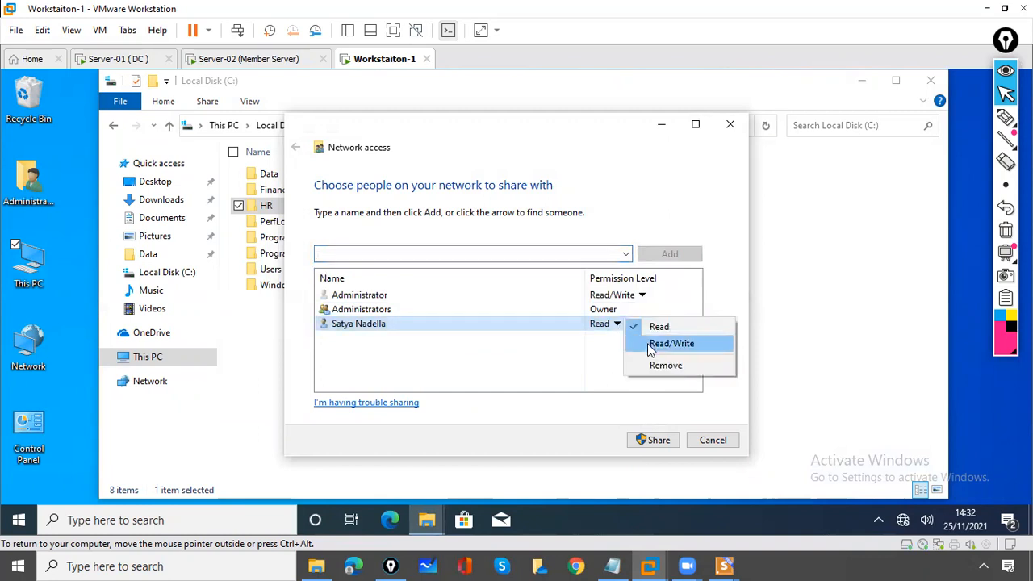
pyautogui.click(662, 344)
pyautogui.click(646, 441)
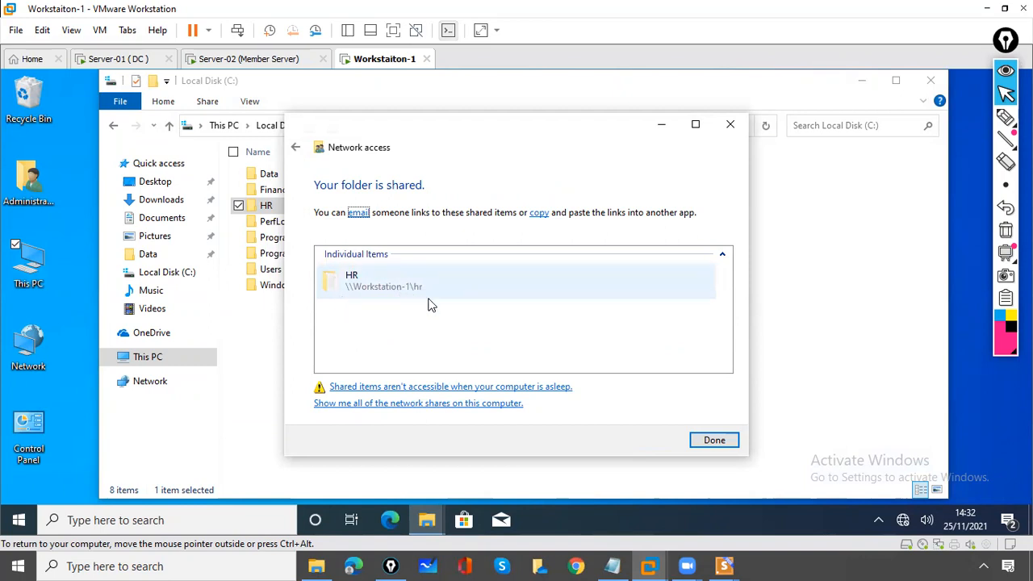
pyautogui.click(715, 441)
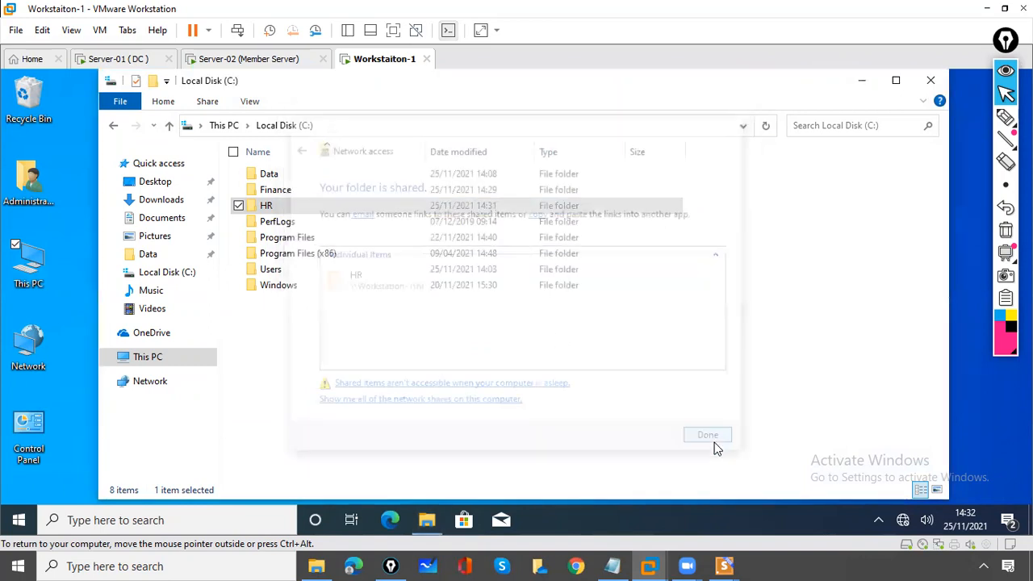
pyautogui.click(552, 412)
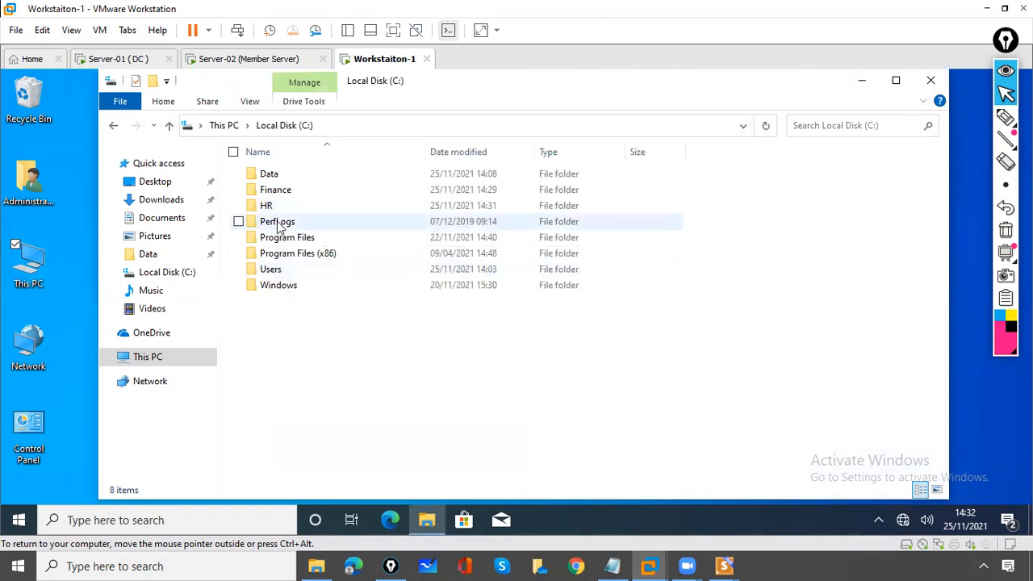
# Close the Finance window on Server-02 and sign out of the server
pyautogui.click(223, 62)
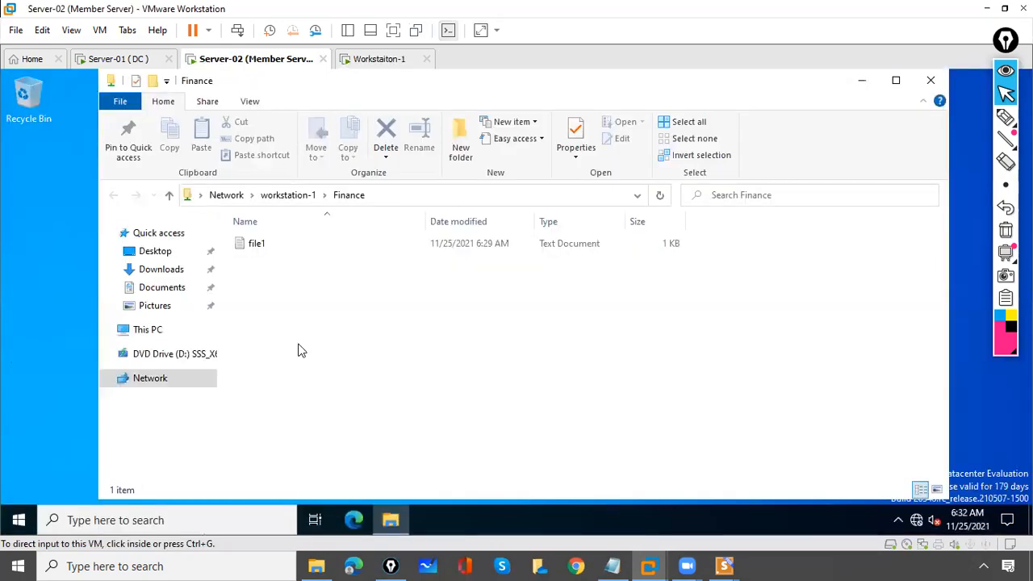
pyautogui.click(927, 84)
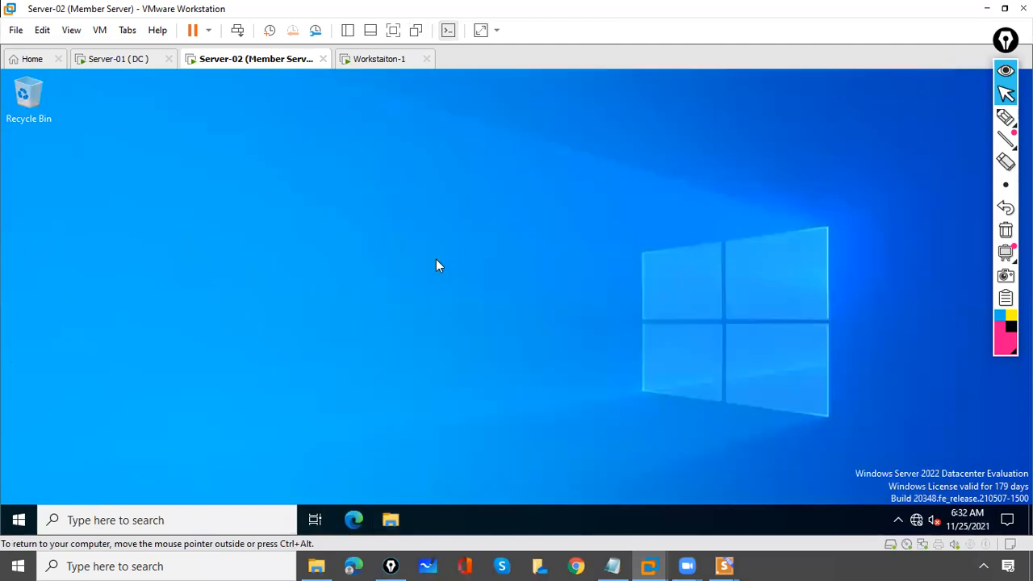
pyautogui.rightClick(14, 523)
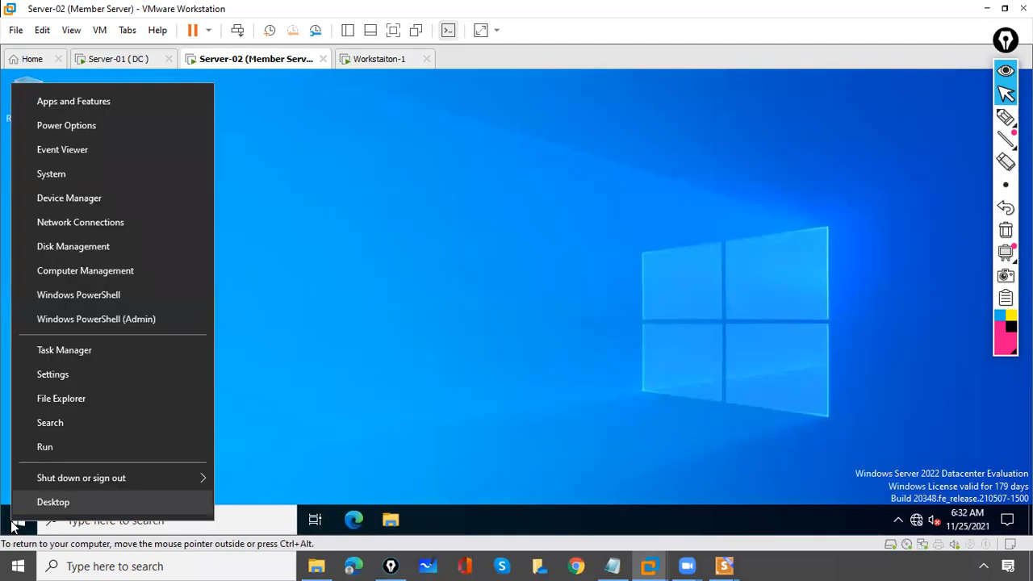
pyautogui.moveTo(118, 476)
pyautogui.click(240, 483)
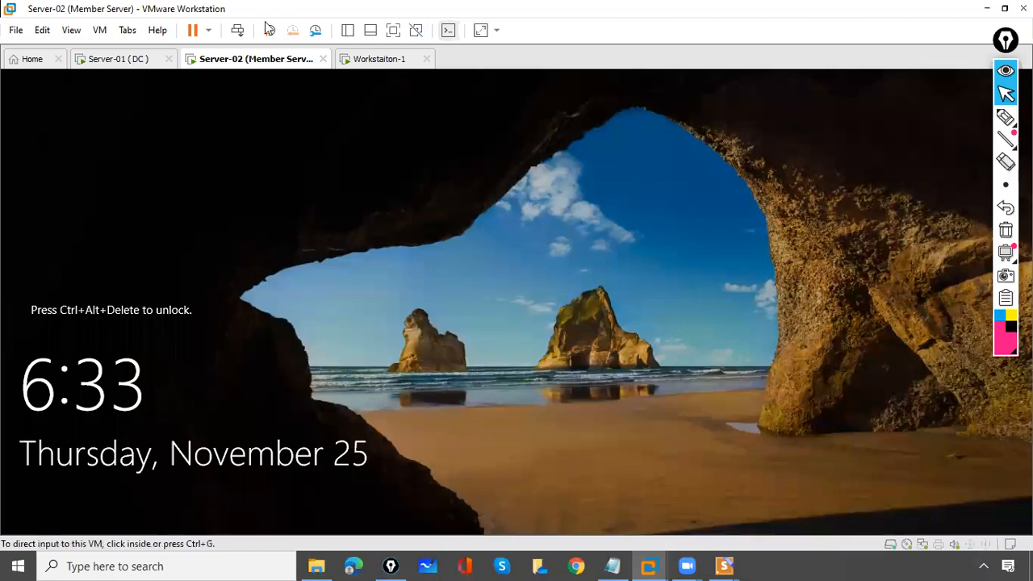
# Sign back in to Server-02 as a different domain user and cancel the Shutdown Event Tracker
pyautogui.click(237, 30)
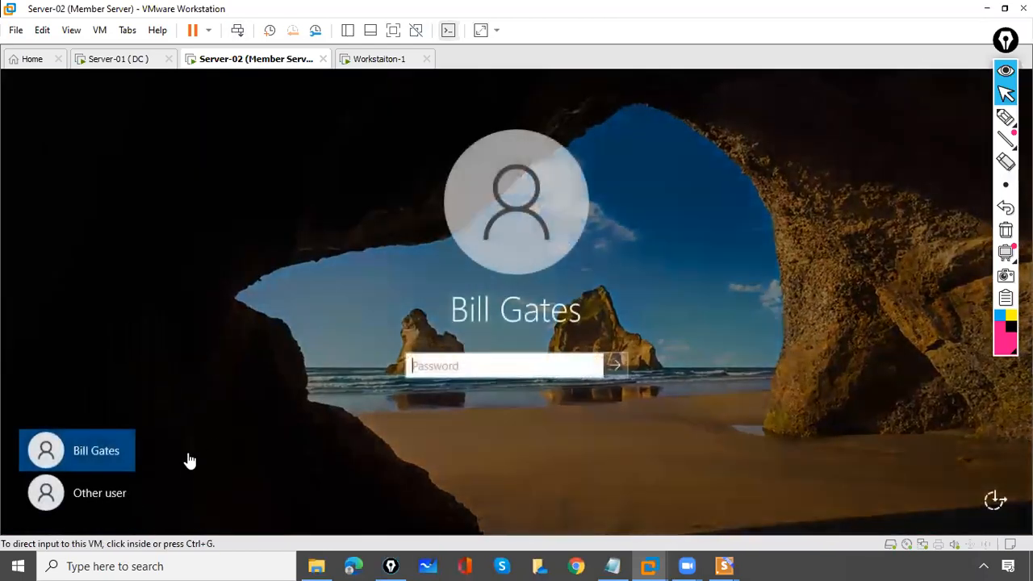
pyautogui.click(124, 490)
pyautogui.click(106, 494)
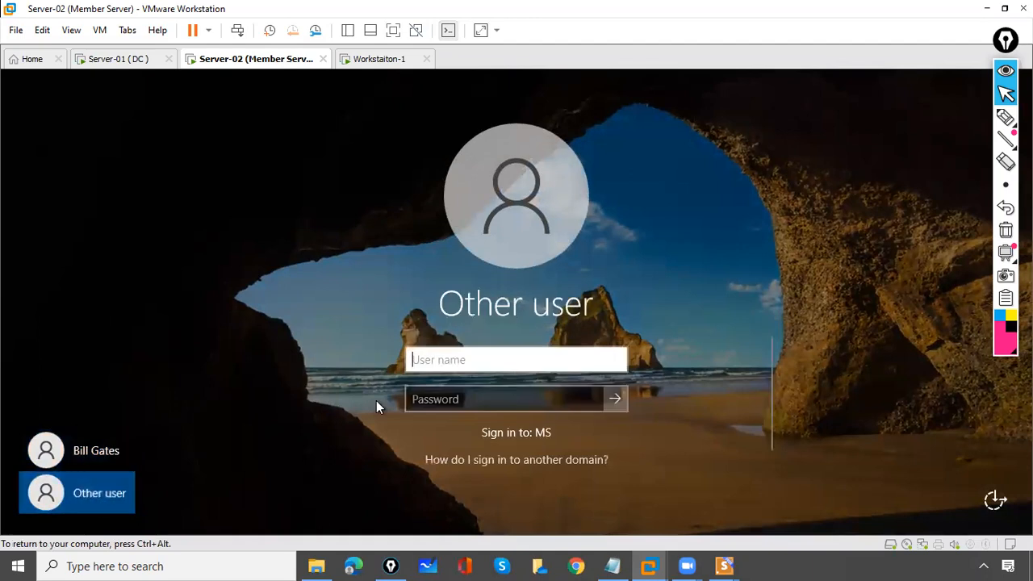
pyautogui.write('satya')
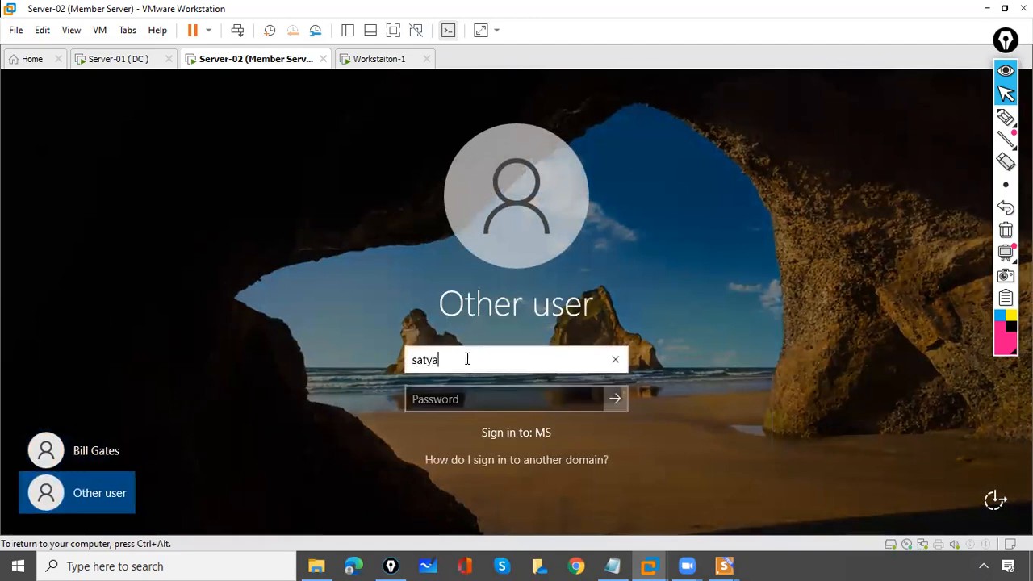
pyautogui.press('Tab')
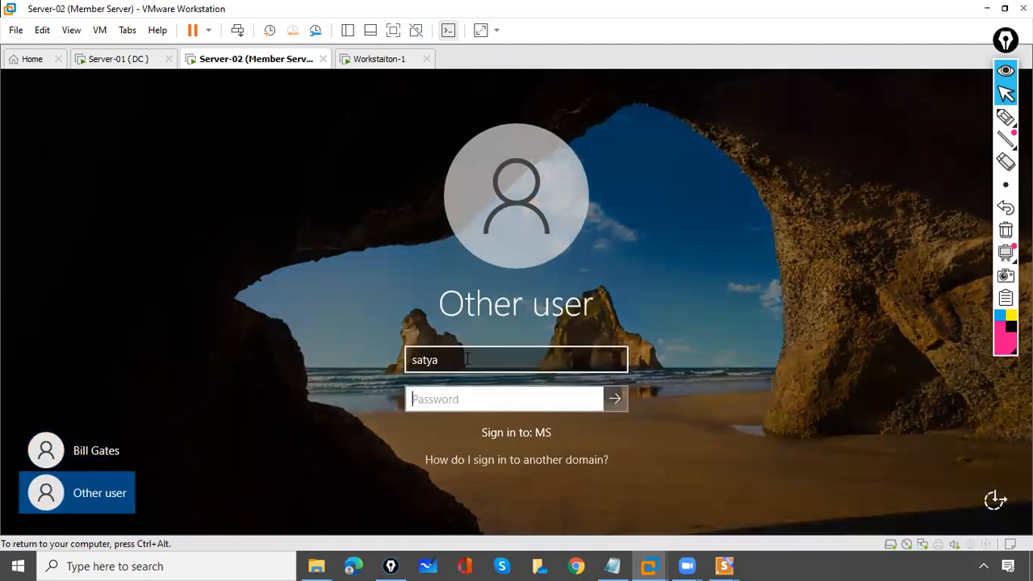
pyautogui.write('***')
pyautogui.press('Return')
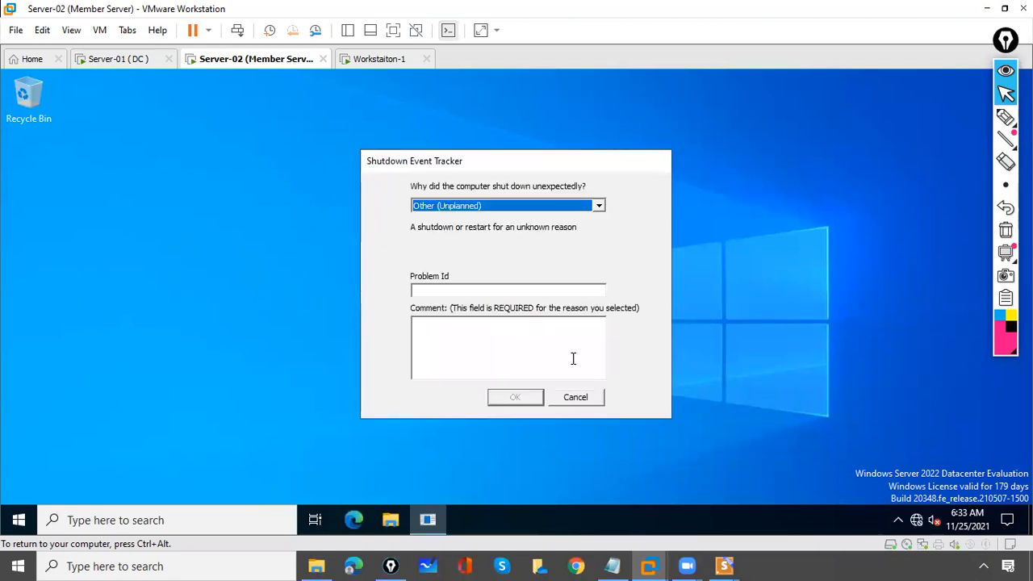
pyautogui.click(539, 351)
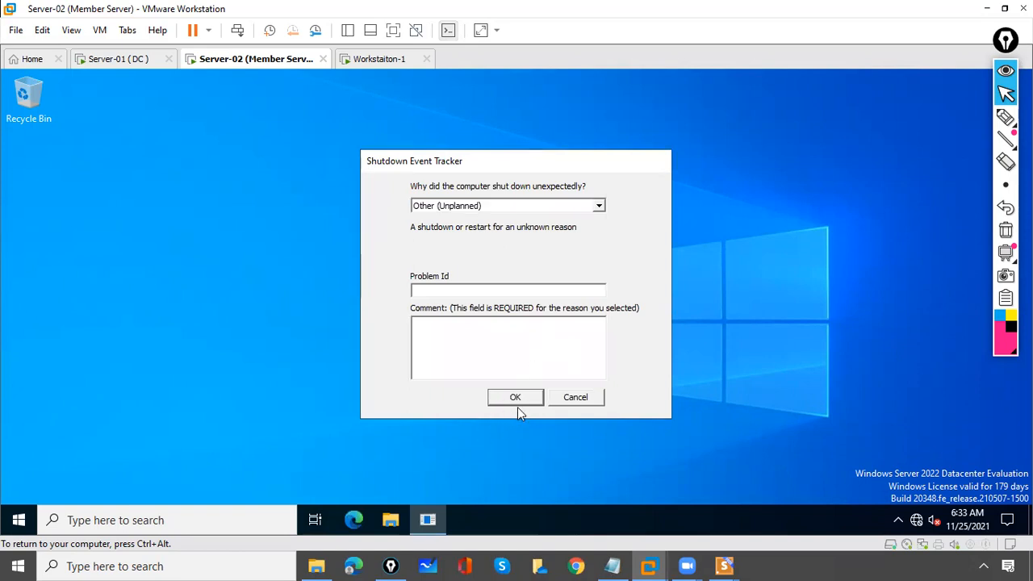
pyautogui.click(578, 396)
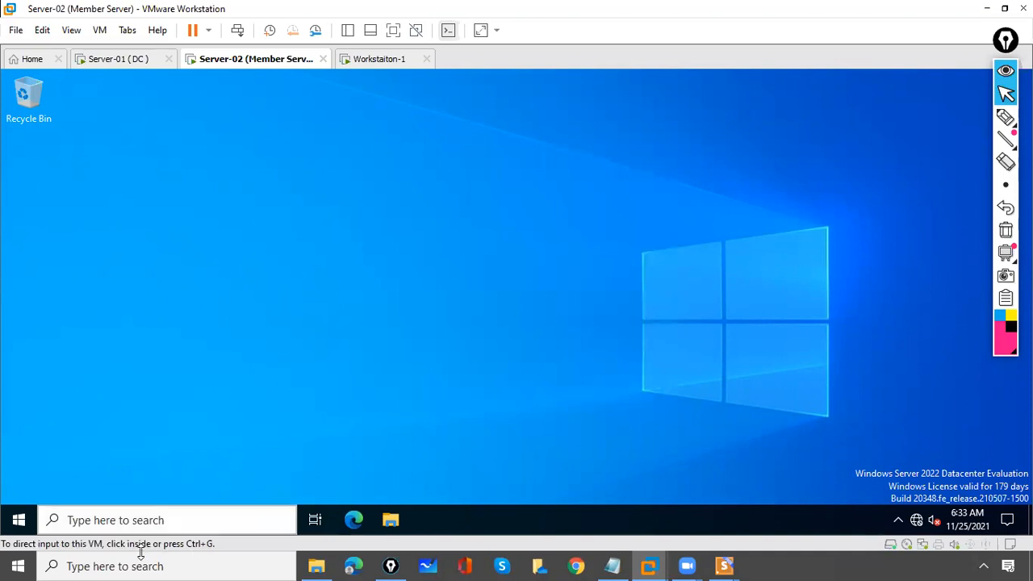
# Open \\workstation-1 from Server-02's search box to list its Finance and HR shares
pyautogui.click(139, 525)
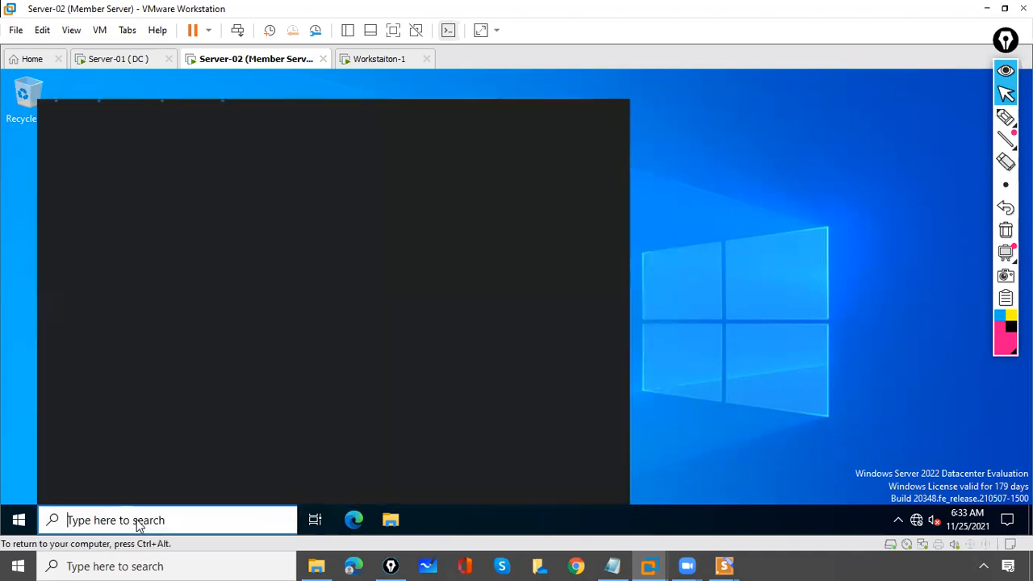
pyautogui.write('\\\\')
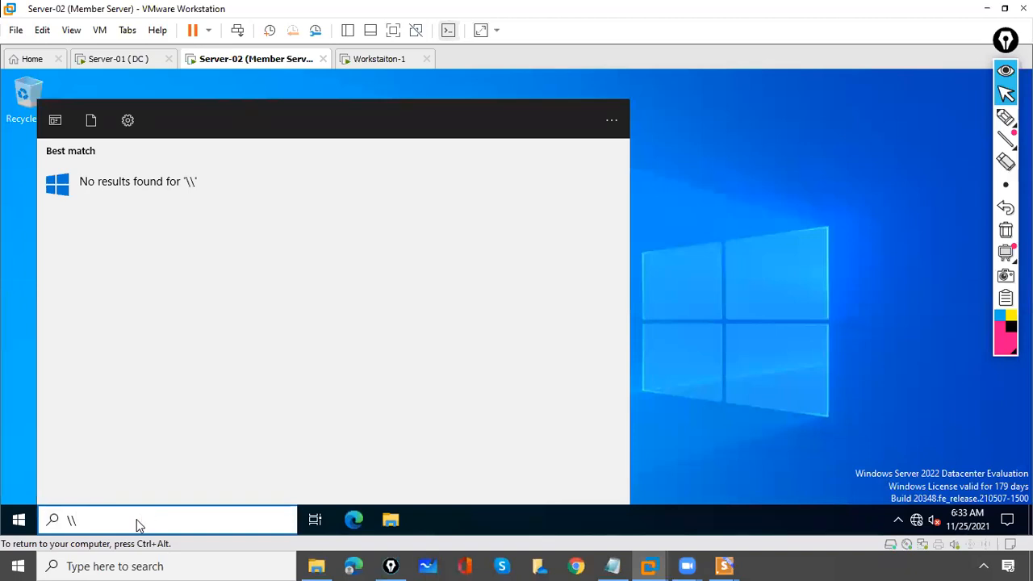
pyautogui.write('workstat')
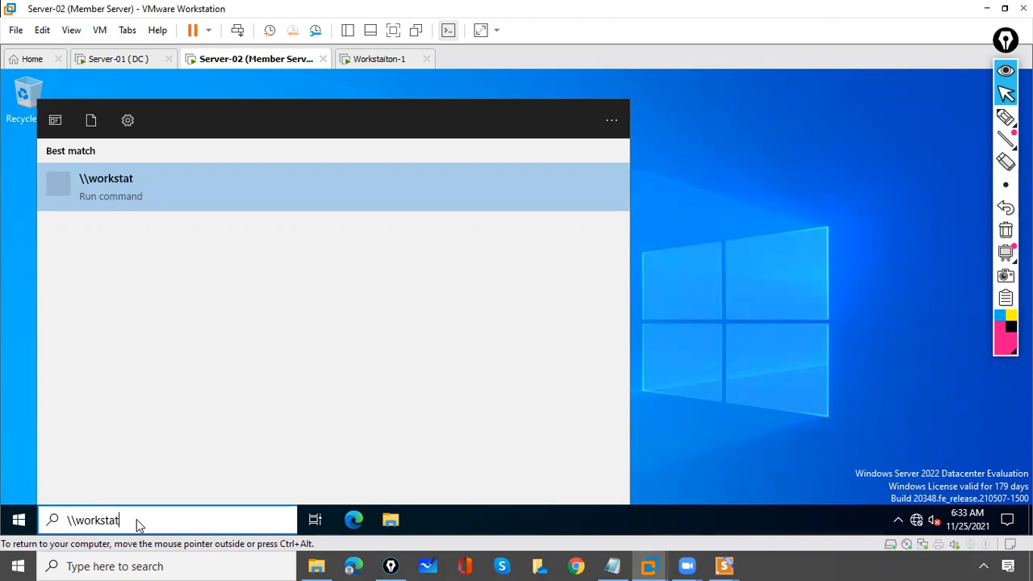
pyautogui.write('ion-1')
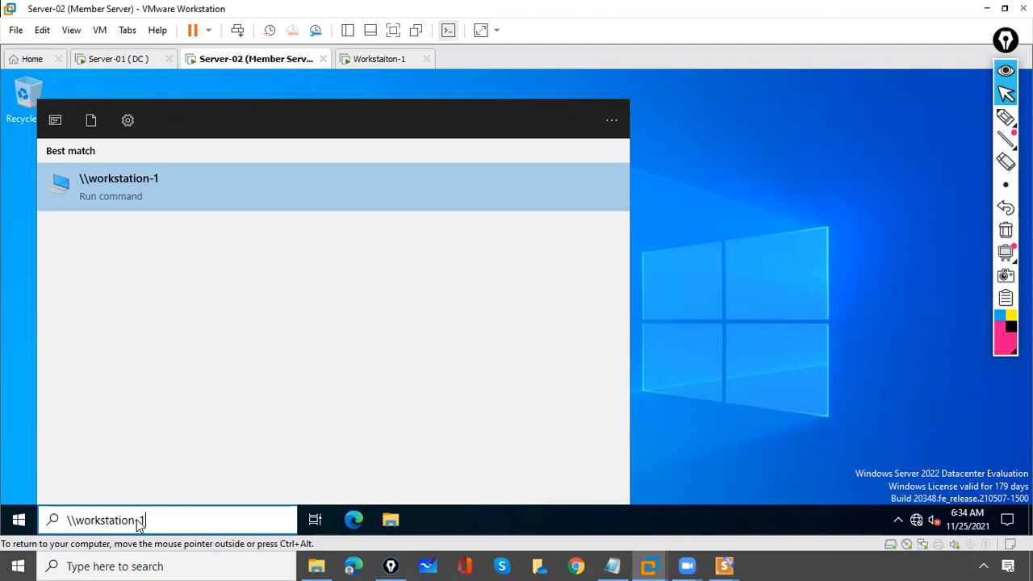
pyautogui.press('Return')
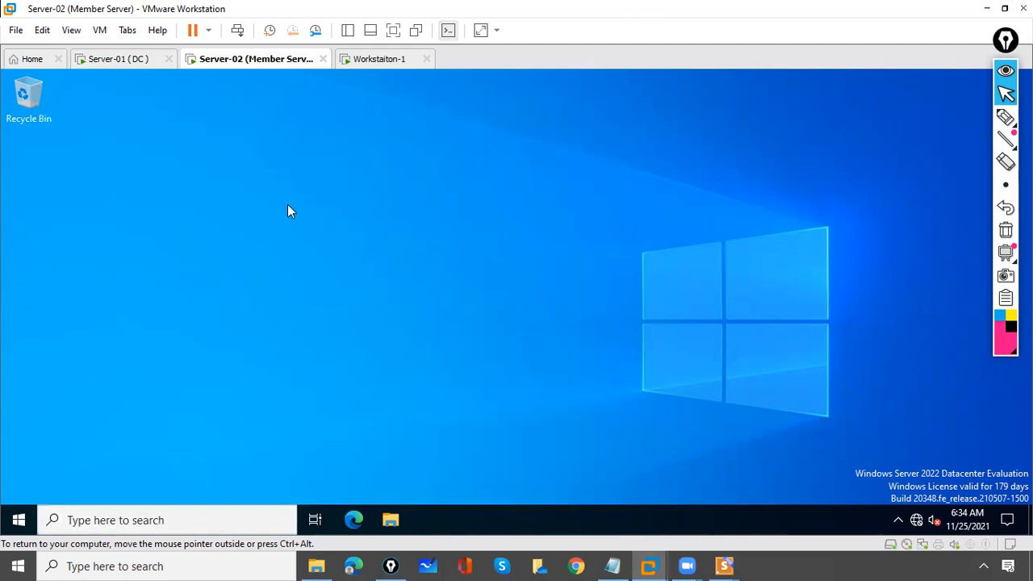
# Circle the Finance and HR shares with freehand annotations, then clear the drawings
pyautogui.click(1003, 125)
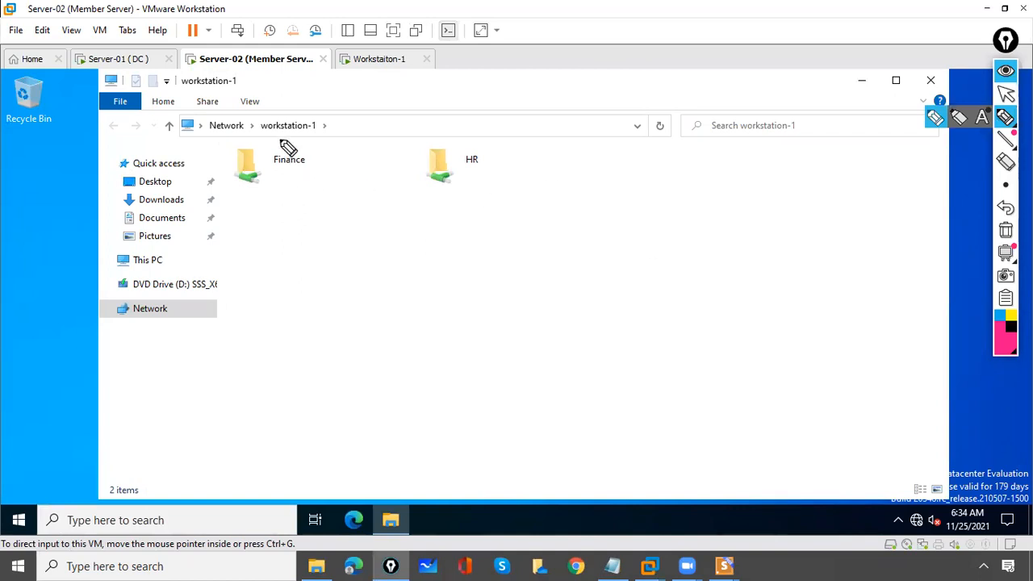
pyautogui.moveTo(281, 138); pyautogui.dragTo(281, 228)
pyautogui.moveTo(315, 200); pyautogui.dragTo(246, 113)
pyautogui.moveTo(440, 126); pyautogui.dragTo(429, 132)
pyautogui.moveTo(334, 2); pyautogui.dragTo(360, 40)
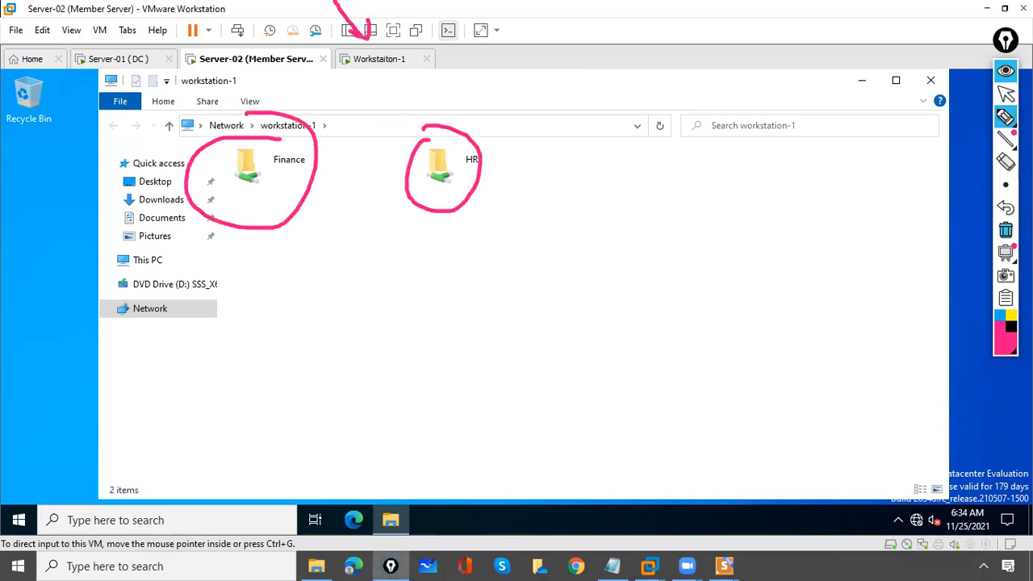
pyautogui.click(1006, 230)
pyautogui.click(1006, 94)
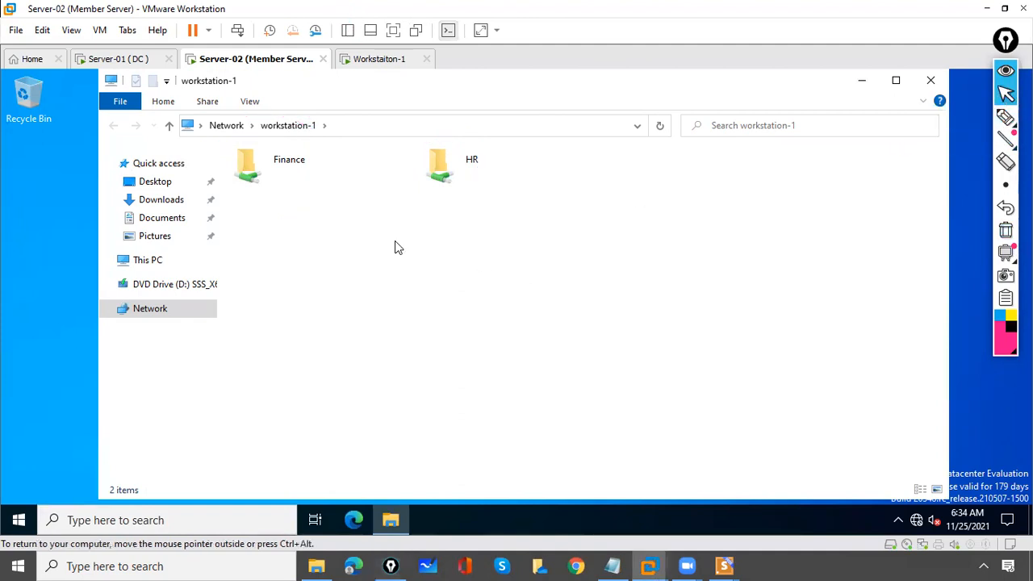
# Try the Finance share, dismiss its access error, and open the HR share instead
pyautogui.doubleClick(292, 174)
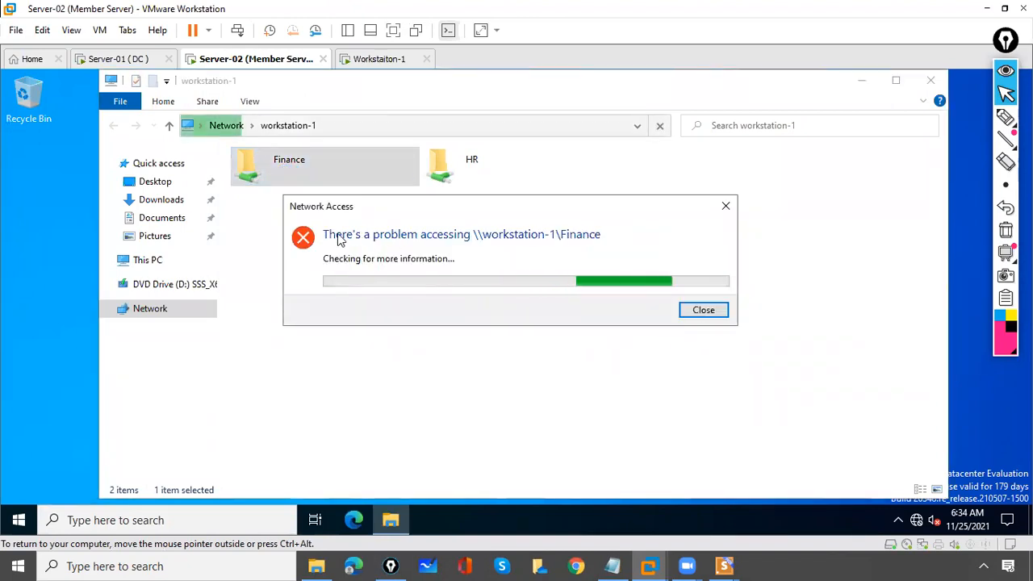
pyautogui.click(730, 211)
pyautogui.doubleClick(454, 169)
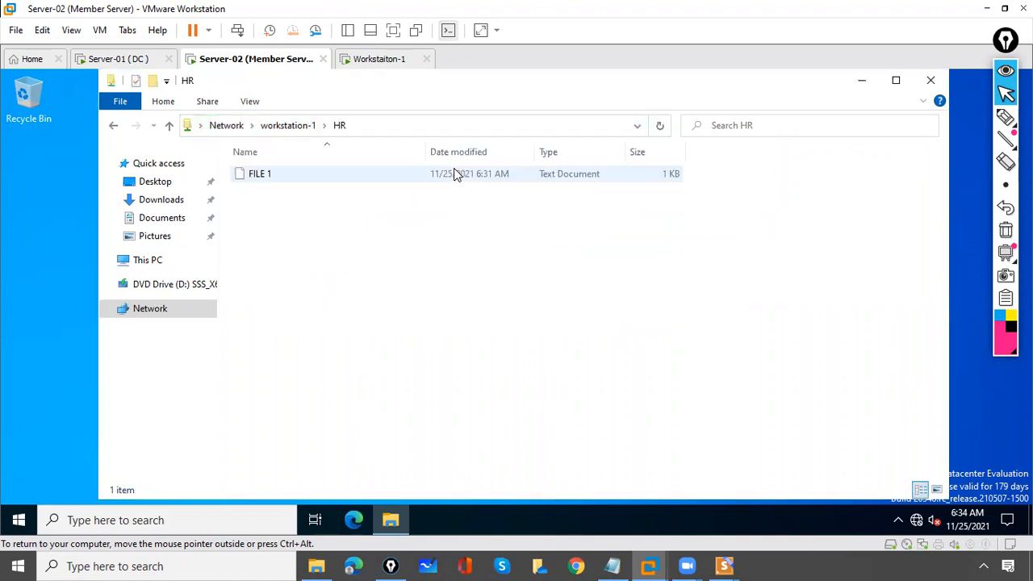
# Add the line 'fdaskdfja;fdka;dfka;ldsk' to FILE 1 and save it
pyautogui.click(268, 176)
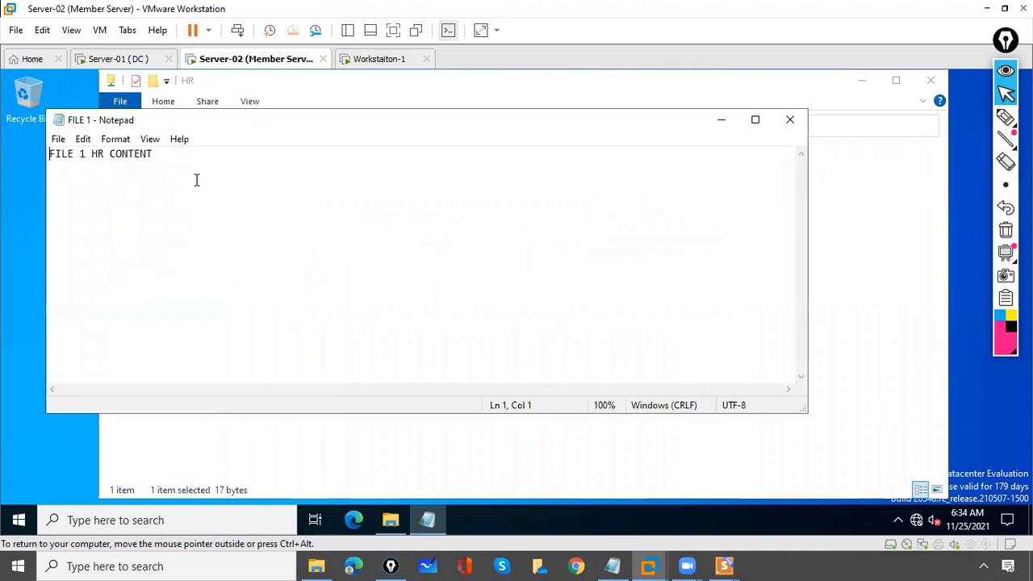
pyautogui.press('Return')
pyautogui.write('fdaskdfja;fdka;dfka;ldsk')
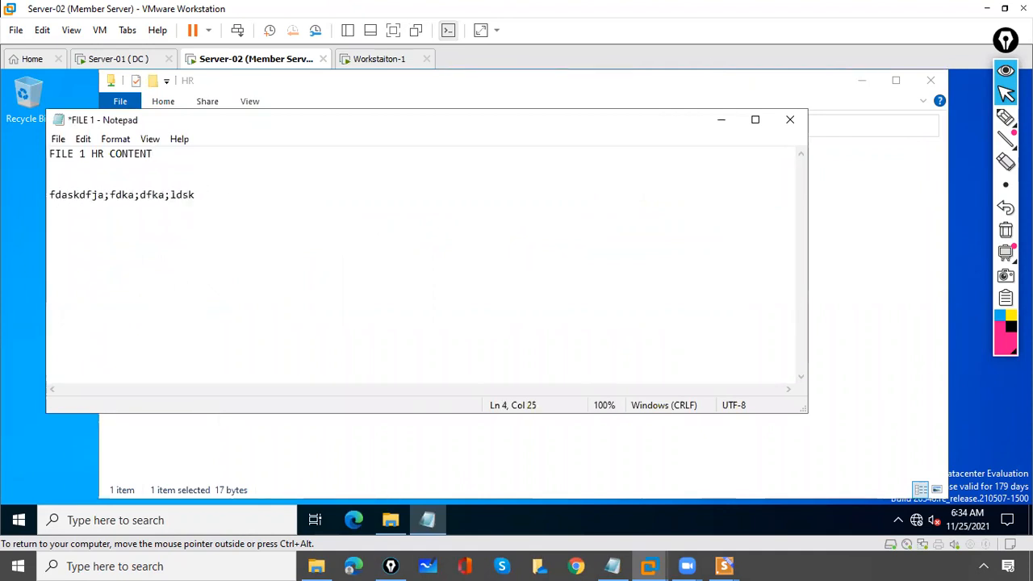
pyautogui.hotkey('ctrl', 's')
# Reopen FILE 1 to confirm the saved text, then close Notepad and the HR window
pyautogui.click(794, 114)
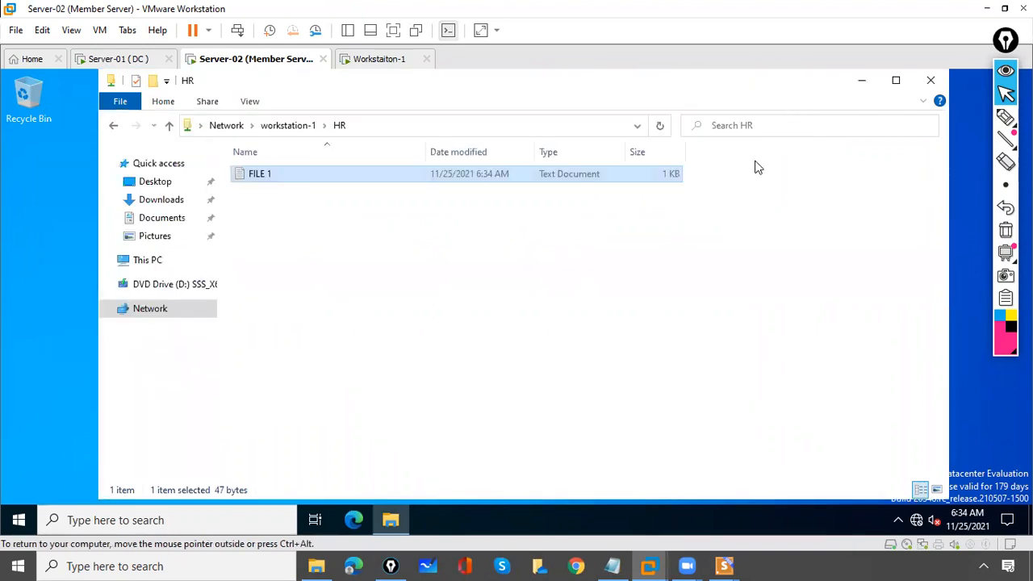
pyautogui.click(452, 278)
pyautogui.doubleClick(259, 176)
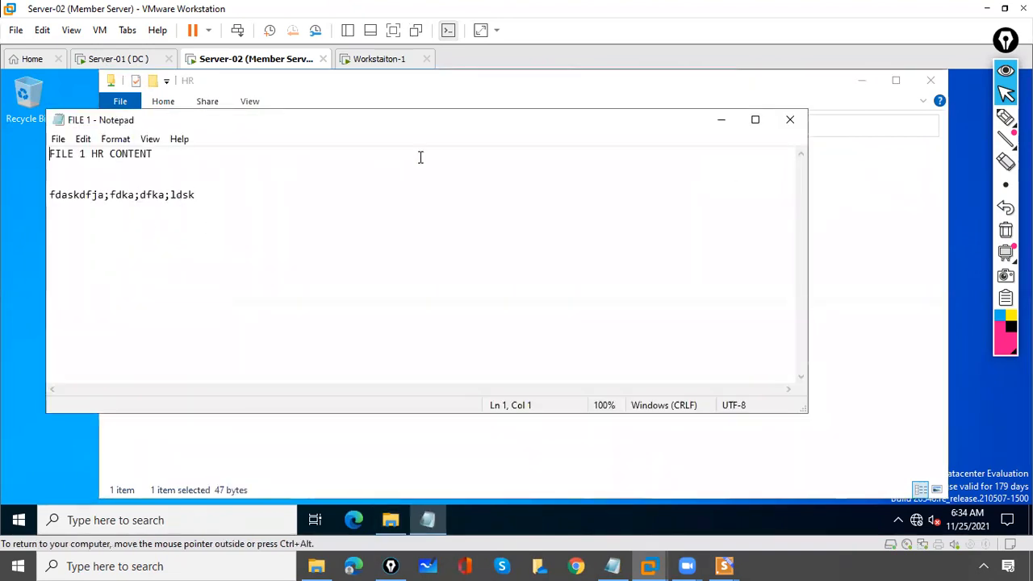
pyautogui.click(790, 119)
pyautogui.click(932, 82)
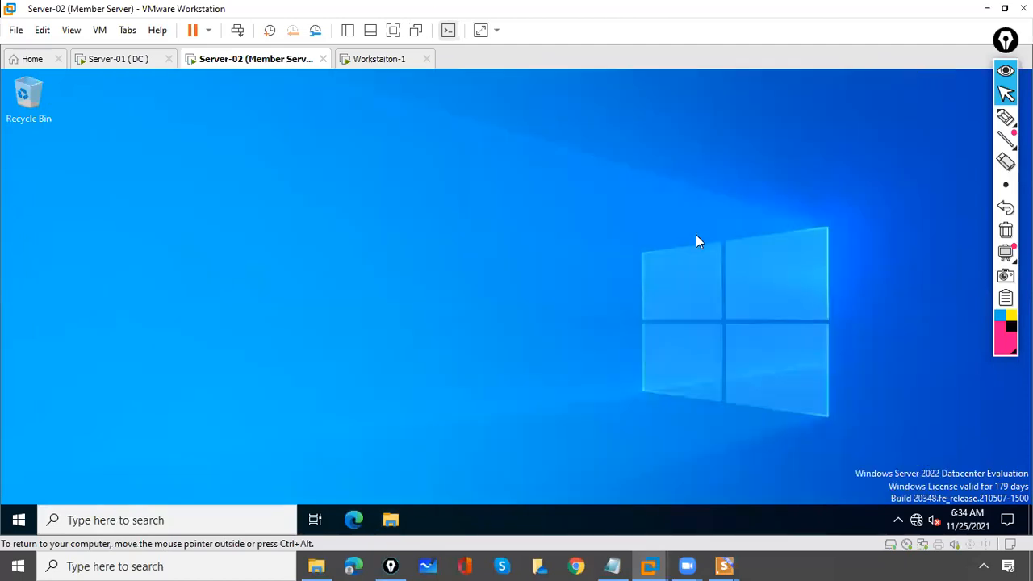
# Abandon the partial '\\worke' search on Server-02 and switch to the Workstation-1 machine
pyautogui.click(144, 520)
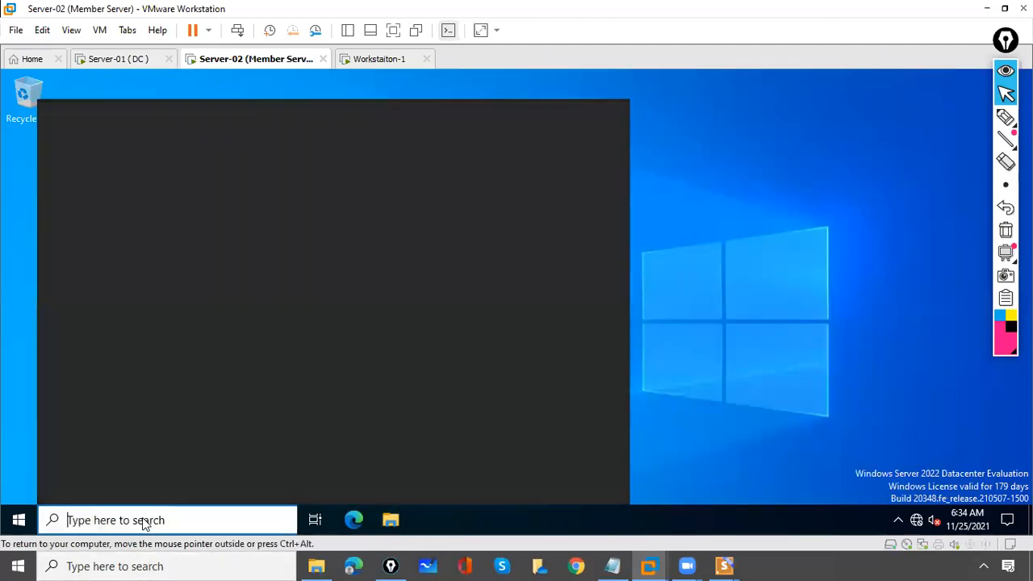
pyautogui.write('\\\\')
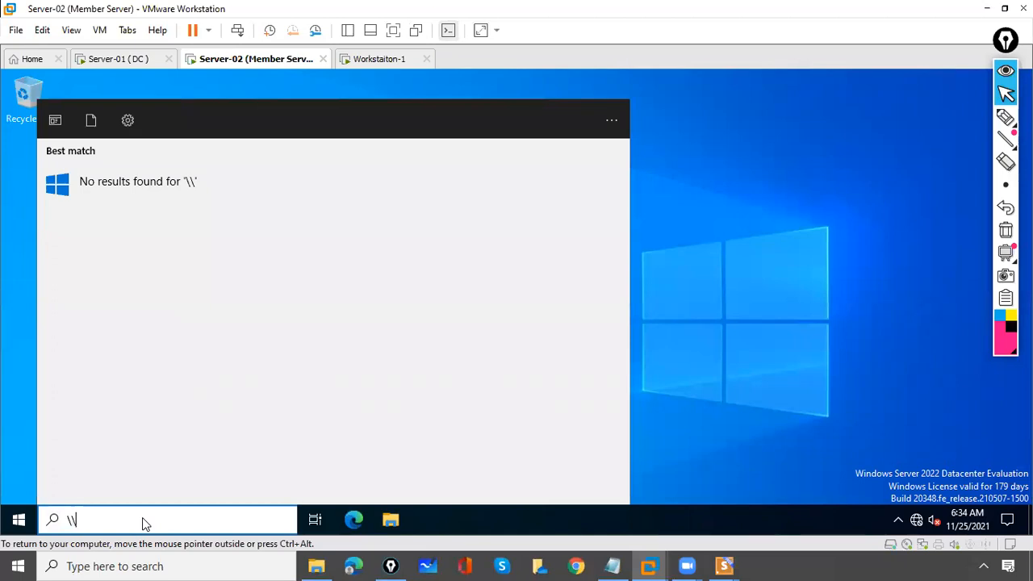
pyautogui.write('worke')
pyautogui.press('BackSpace')
pyautogui.press('BackSpace')
pyautogui.press('BackSpace')
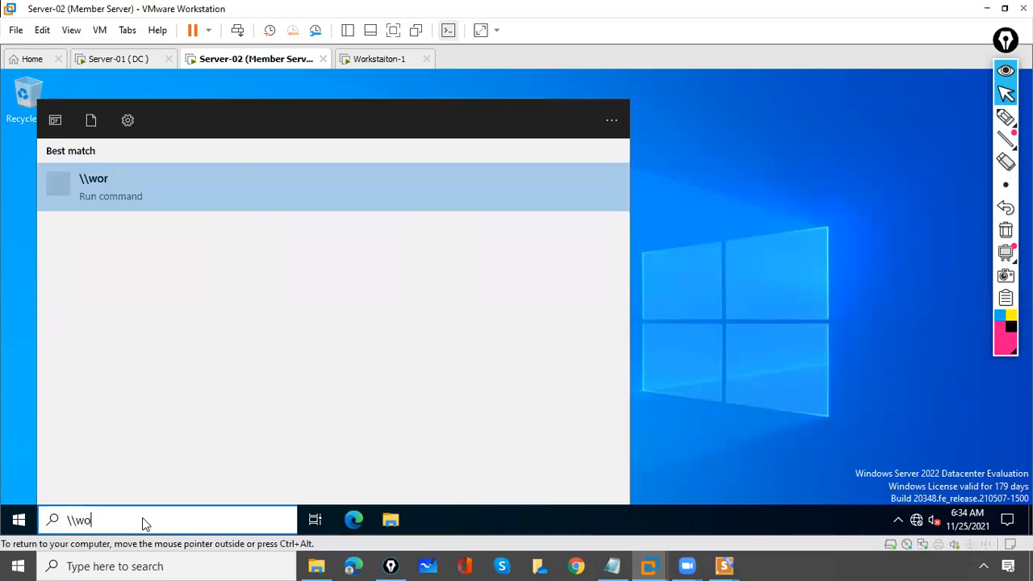
pyautogui.press('BackSpace')
pyautogui.press('BackSpace')
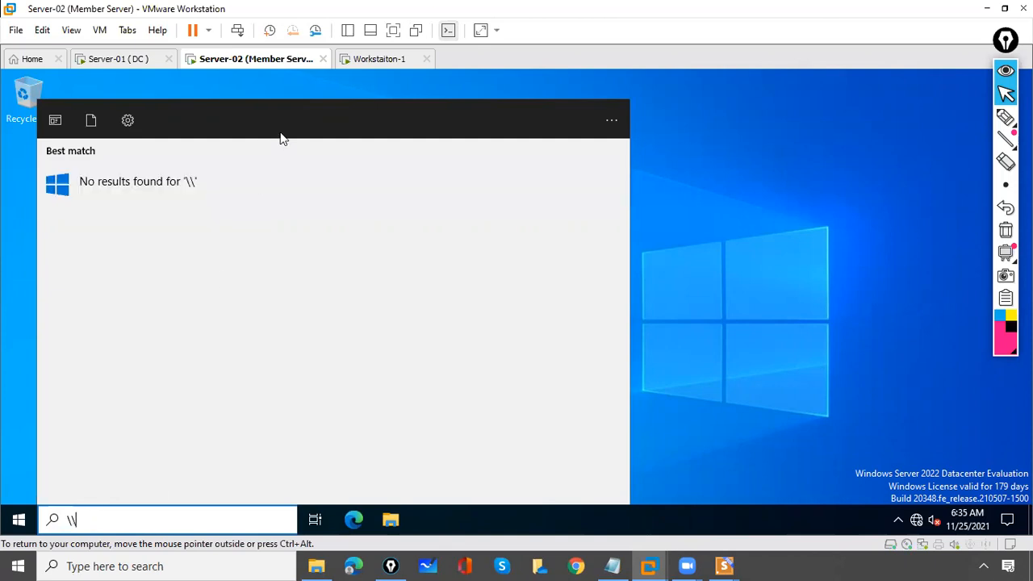
pyautogui.click(378, 60)
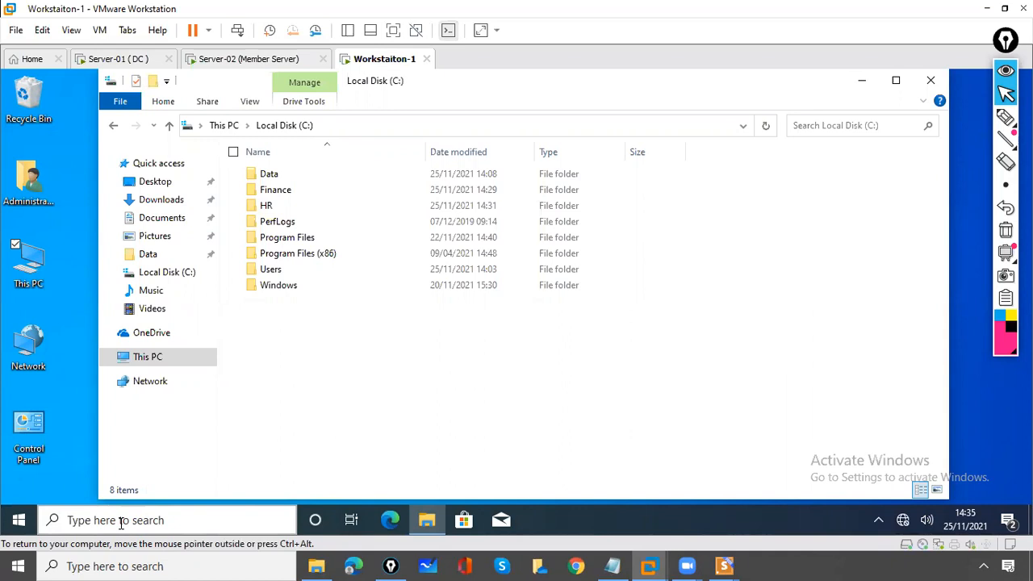
# Run IPCONFIG on Workstation-1 to find its IPv4 address 10.0.0.200, then return to Server-02
pyautogui.click(121, 521)
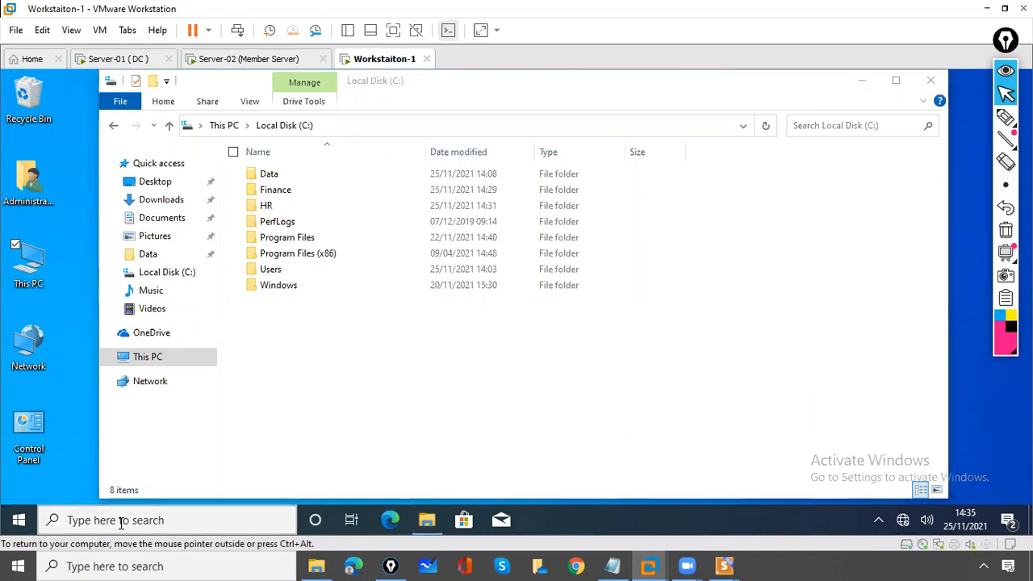
pyautogui.write('CMD')
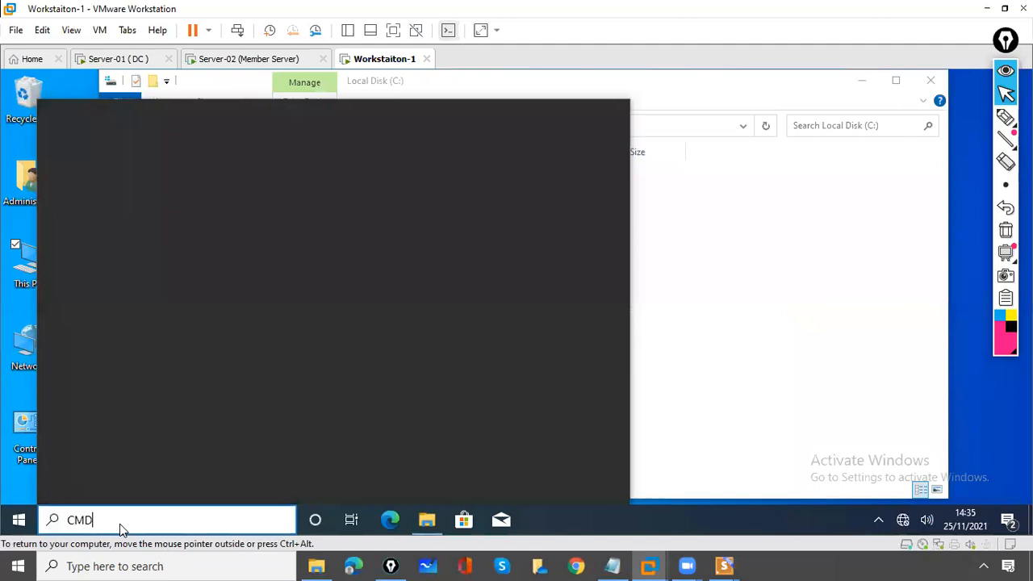
pyautogui.press('Escape')
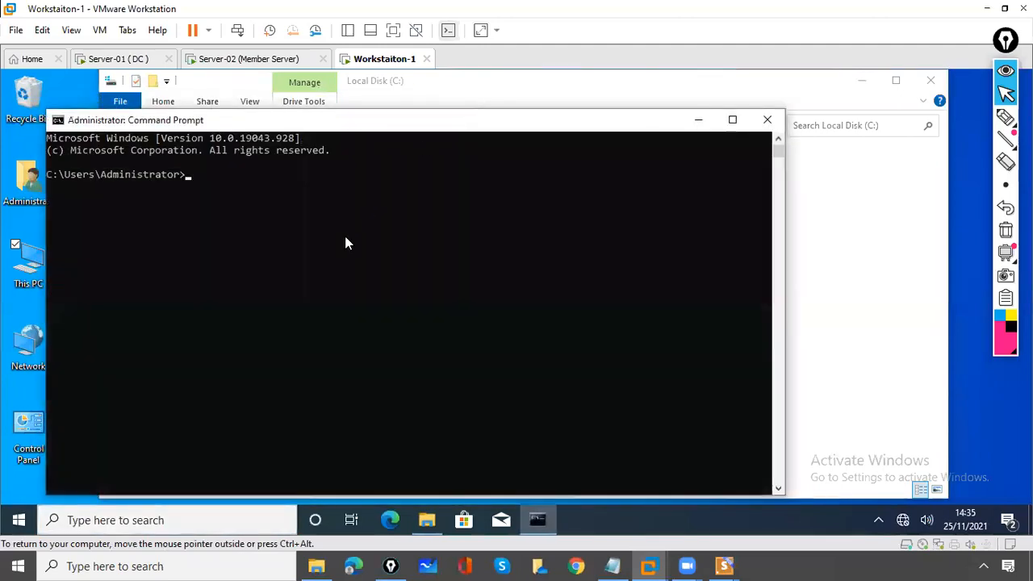
pyautogui.click(339, 249)
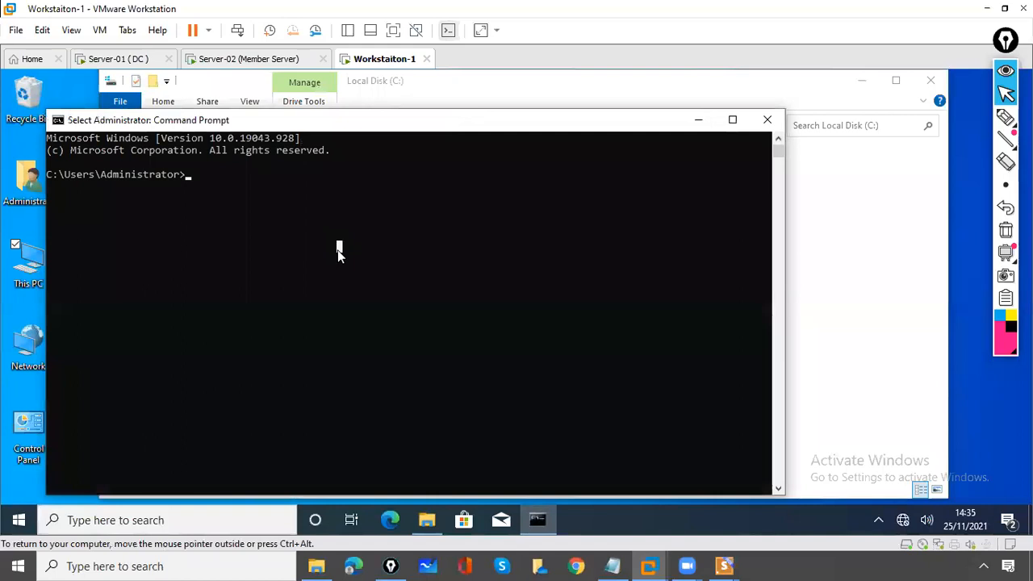
pyautogui.write('IPCONFIG')
pyautogui.press('Return')
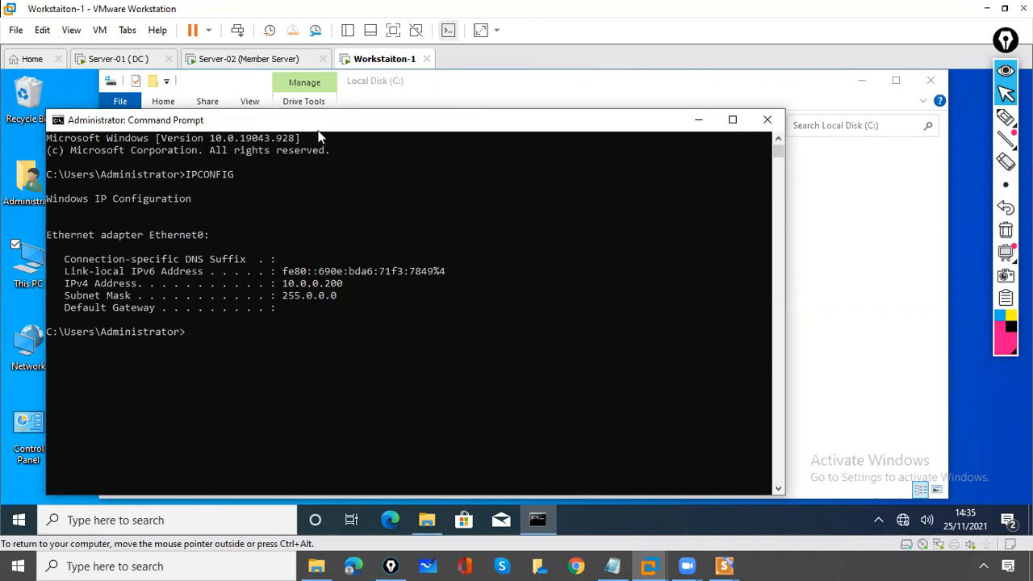
pyautogui.click(242, 62)
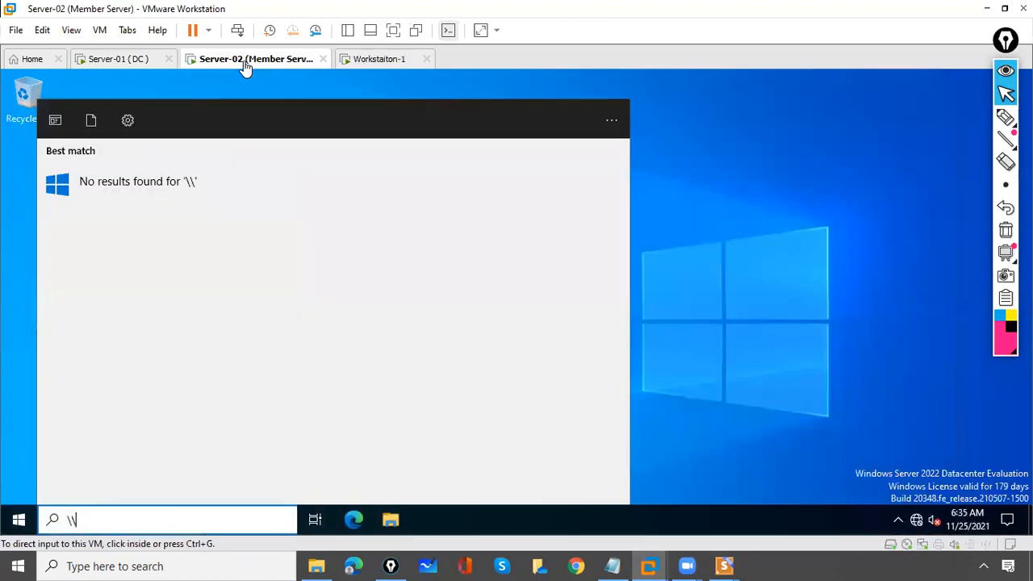
# Open workstation-1's hr share from Server-02 using the IP address 10.0.0.200
pyautogui.click(110, 526)
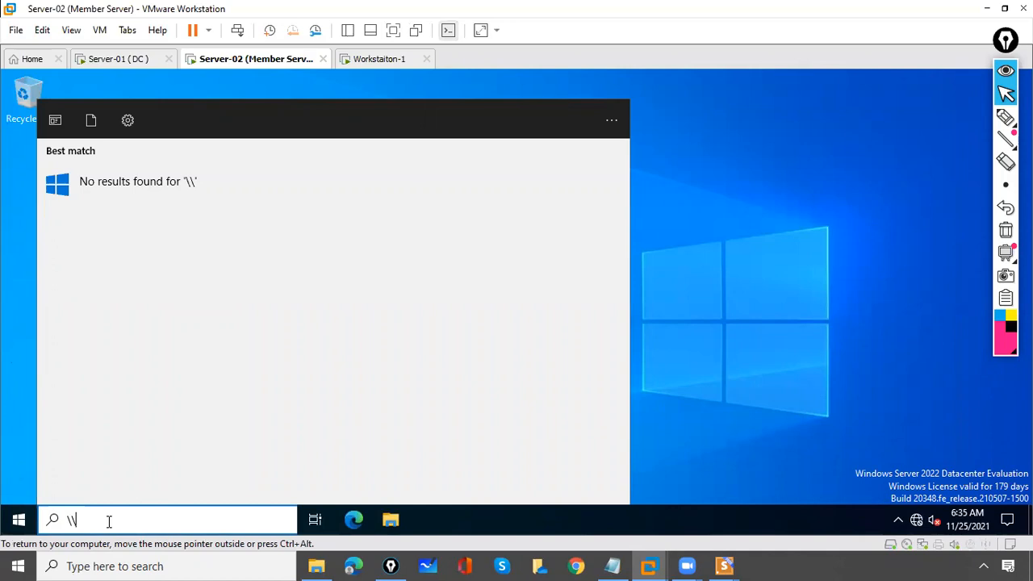
pyautogui.write('10.0.0')
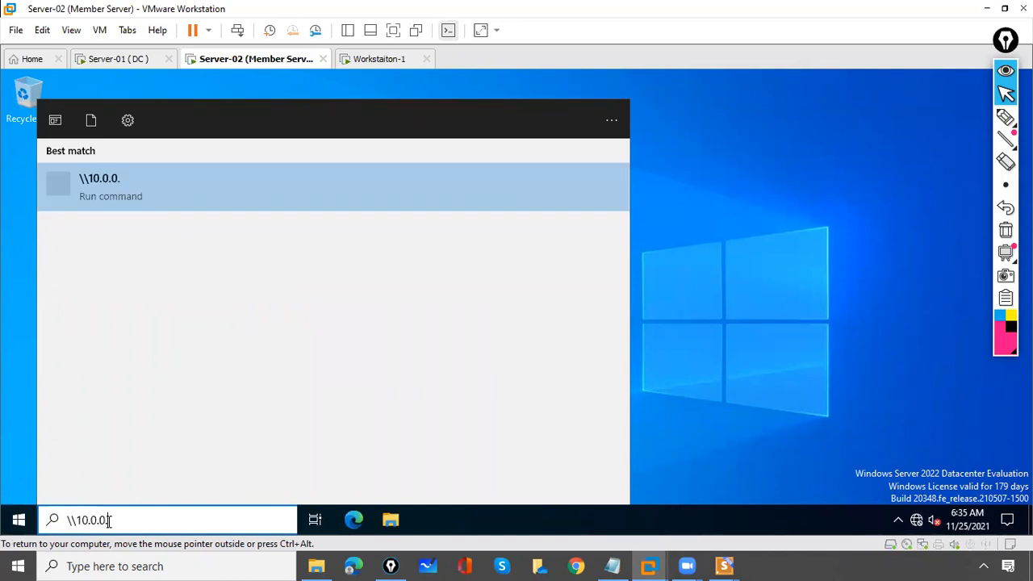
pyautogui.write('.200')
pyautogui.press('Return')
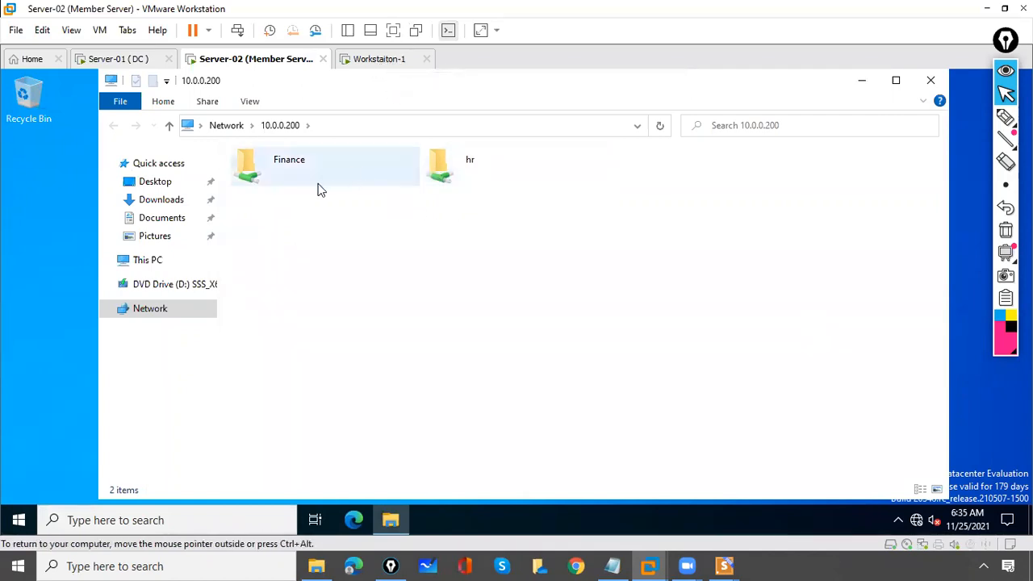
pyautogui.doubleClick(443, 188)
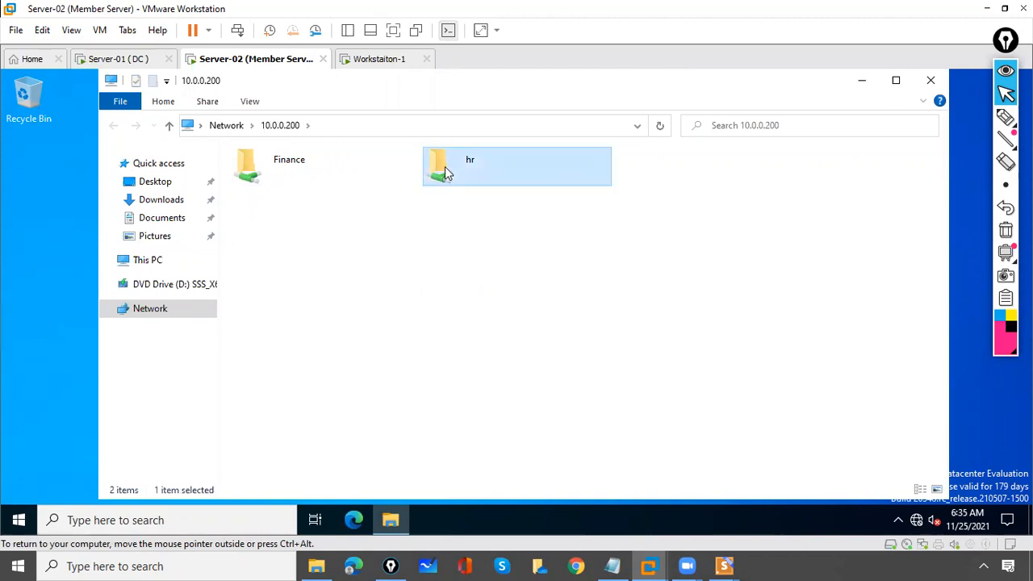
# Add the line 'xcvzxcv' to FILE 1, save it when closing, and close the hr window
pyautogui.doubleClick(339, 181)
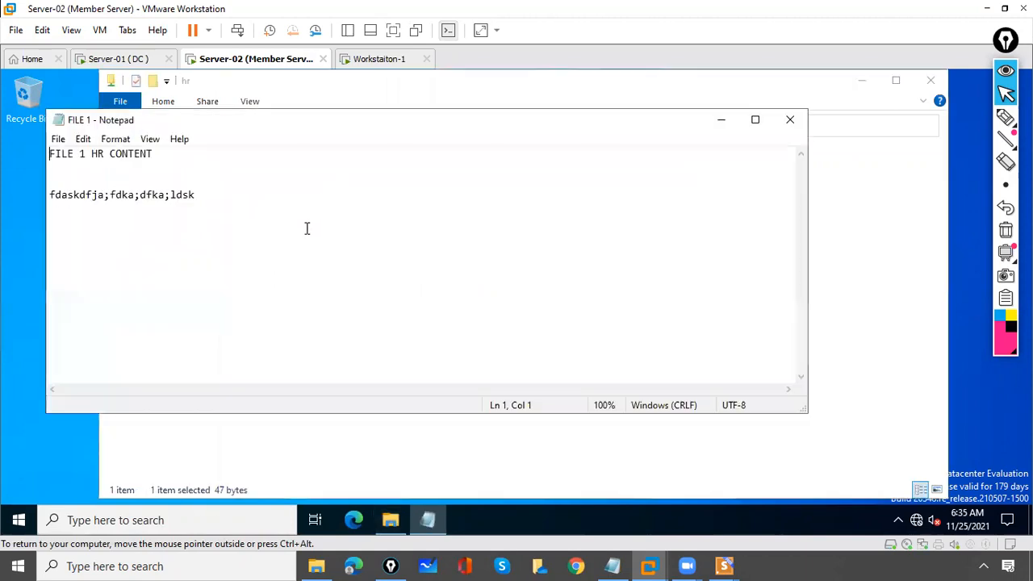
pyautogui.press('Return')
pyautogui.write('xcvzxcvzs')
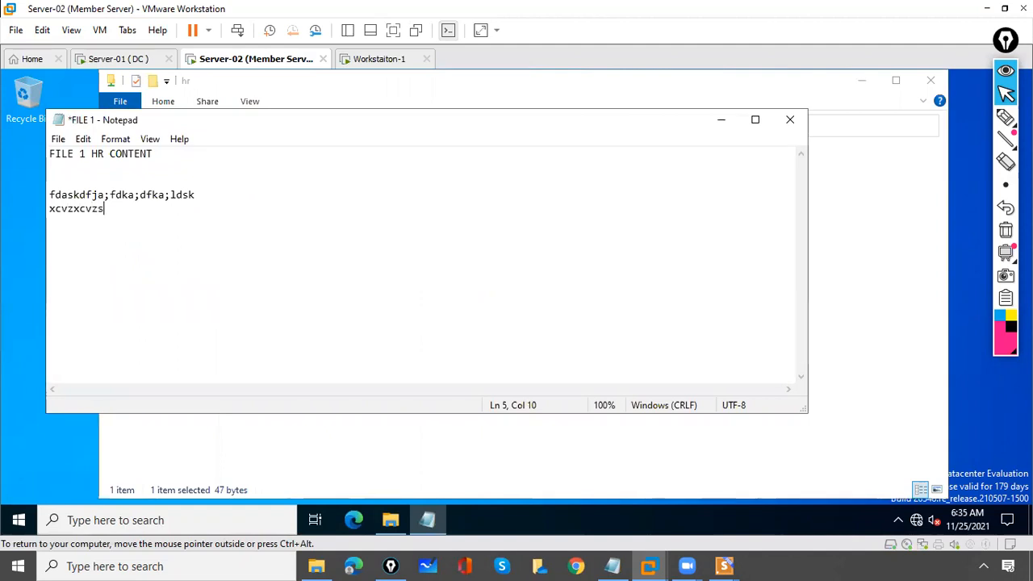
pyautogui.click(791, 119)
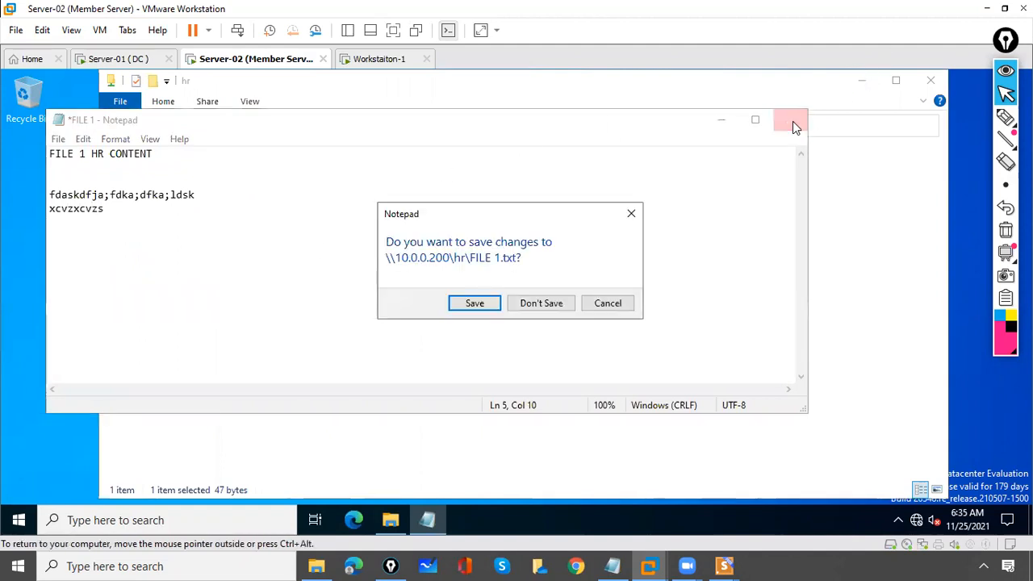
pyautogui.click(474, 304)
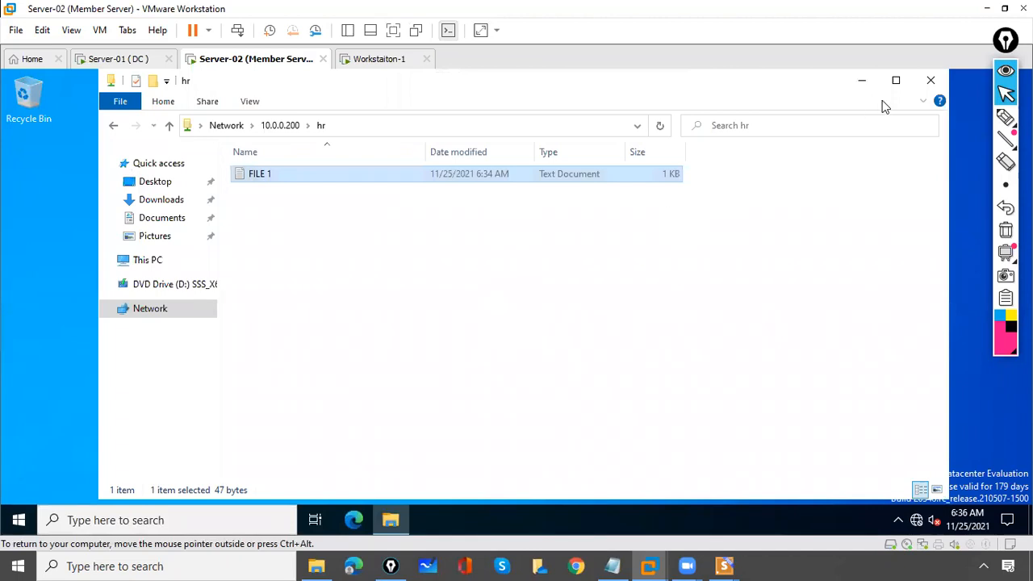
pyautogui.click(930, 80)
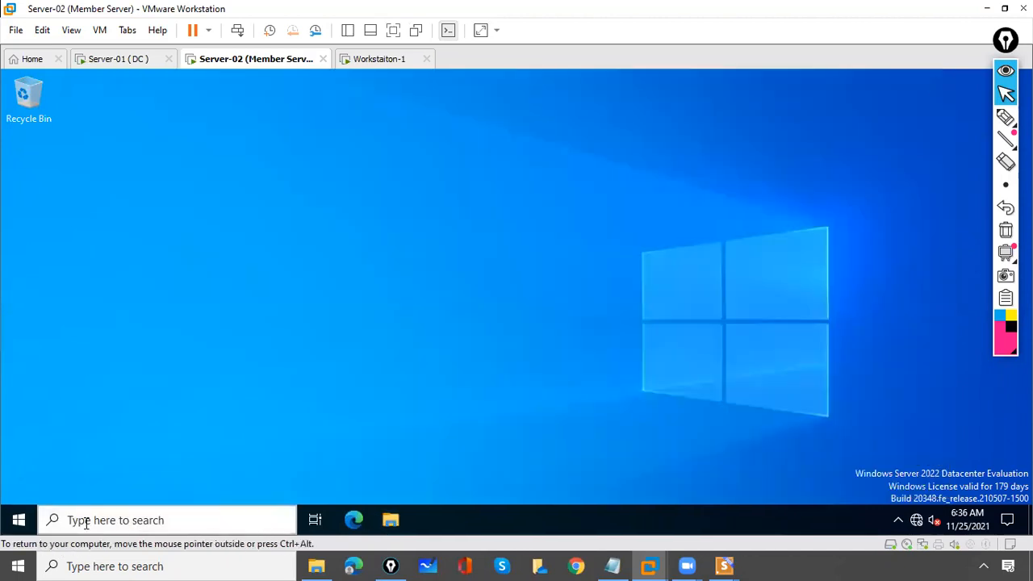
# Open the share \\workstation-1\hr from Server-02's search box
pyautogui.click(143, 523)
pyautogui.write('\\\\serve')
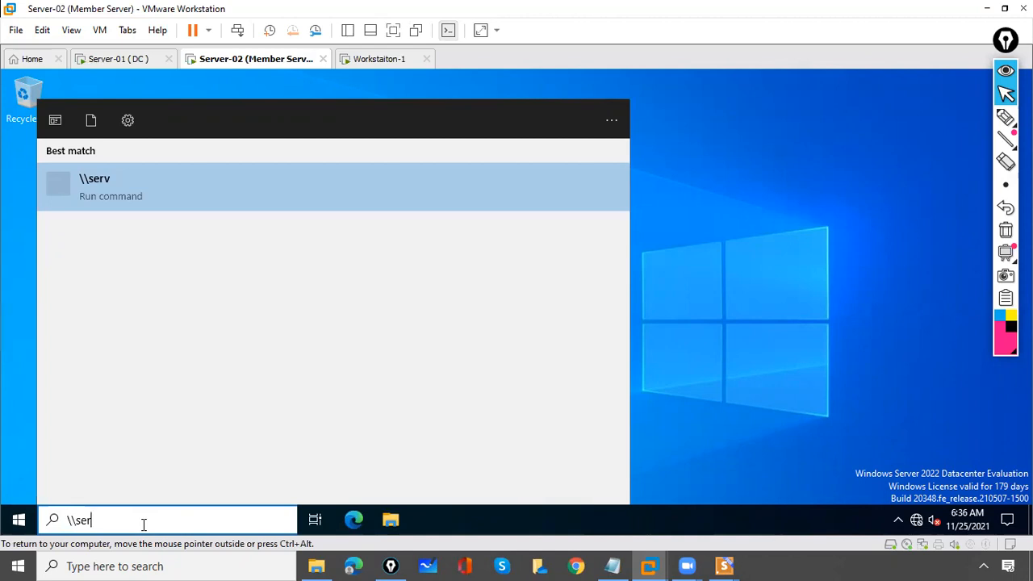
pyautogui.press('BackSpace')
pyautogui.write('workstation-1')
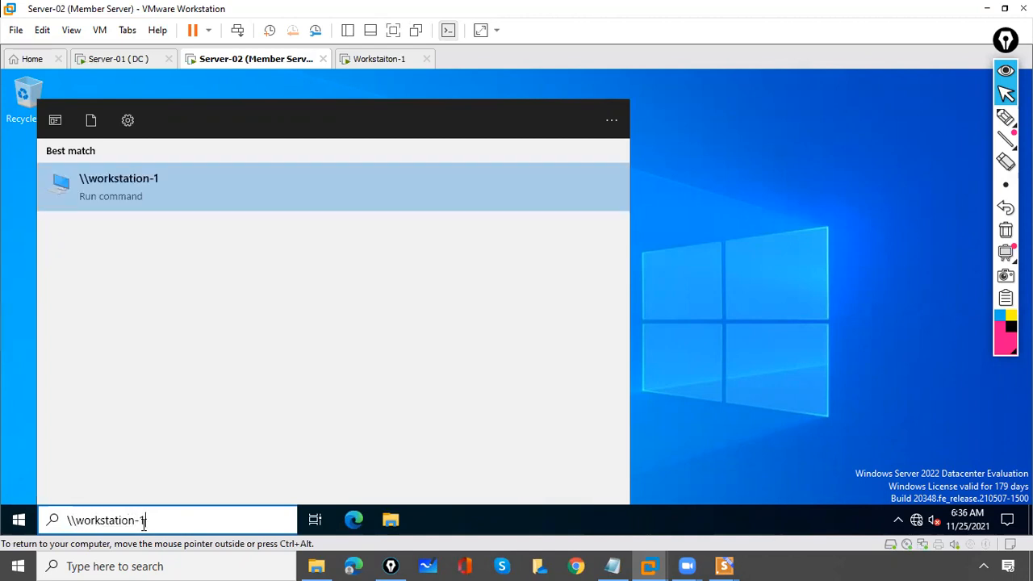
pyautogui.write('\\')
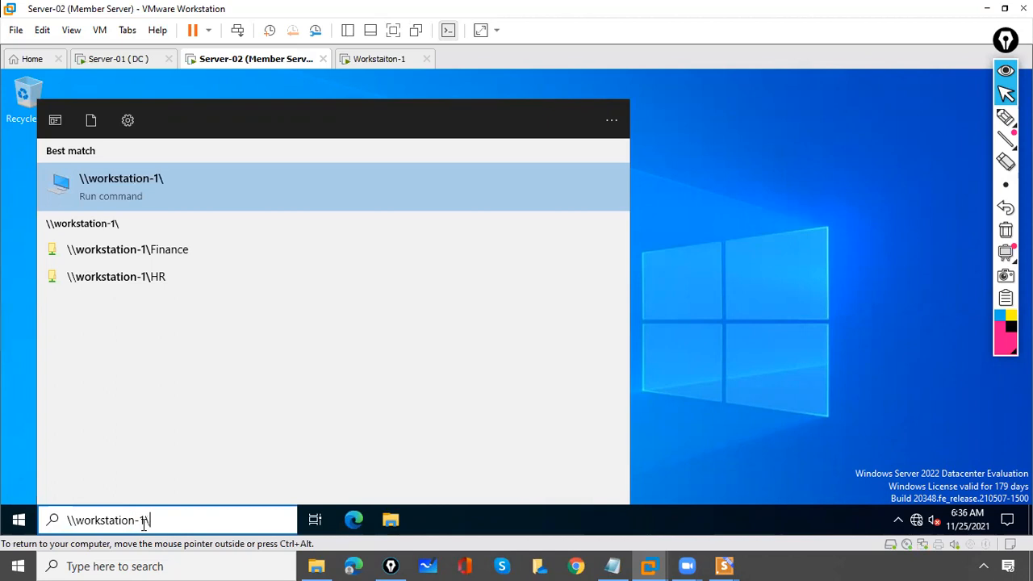
pyautogui.write('hr')
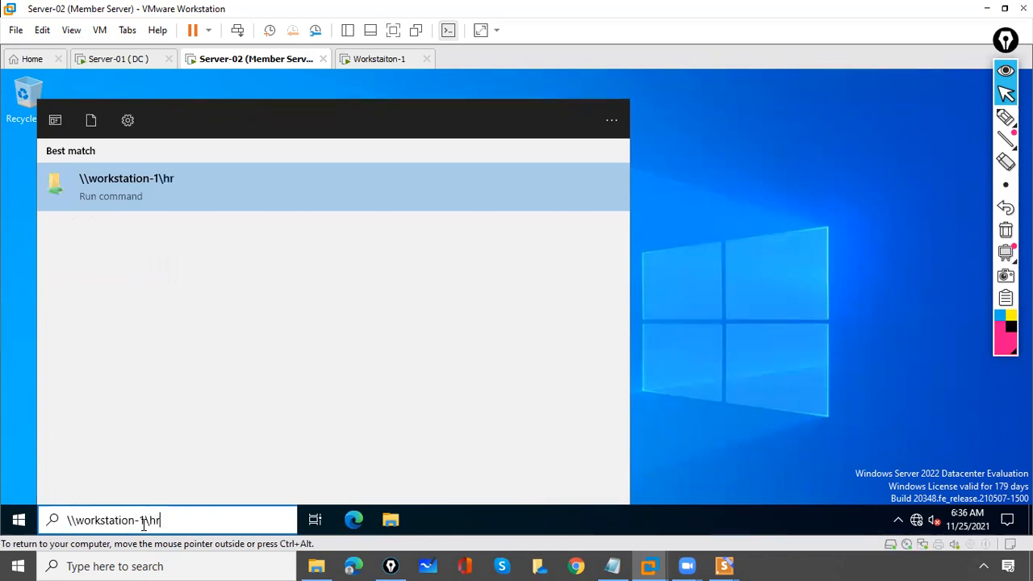
pyautogui.press('Return')
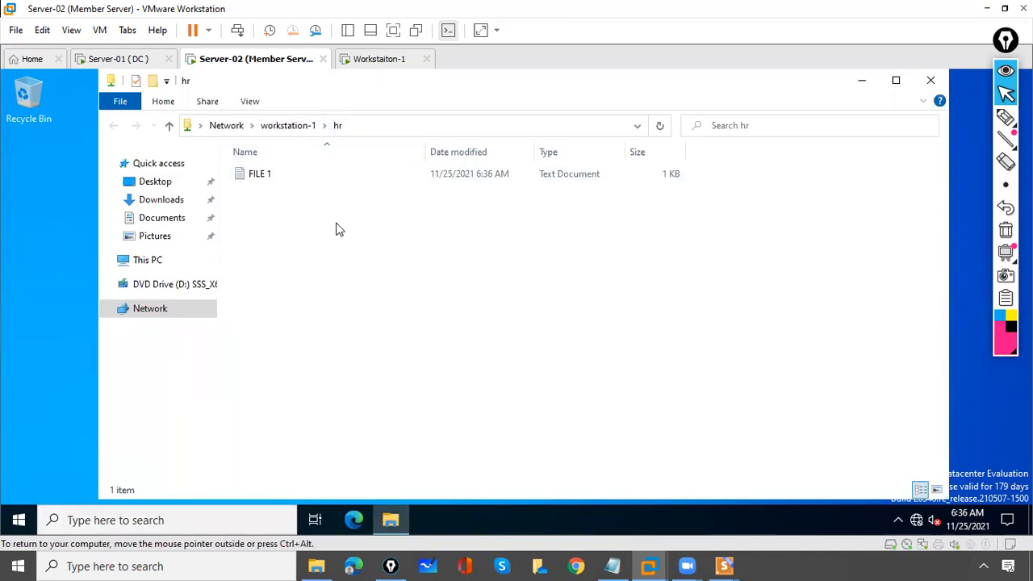
# Append 'fafdasfdasdf' to FILE 1, save it, and close Notepad and the hr window
pyautogui.doubleClick(265, 174)
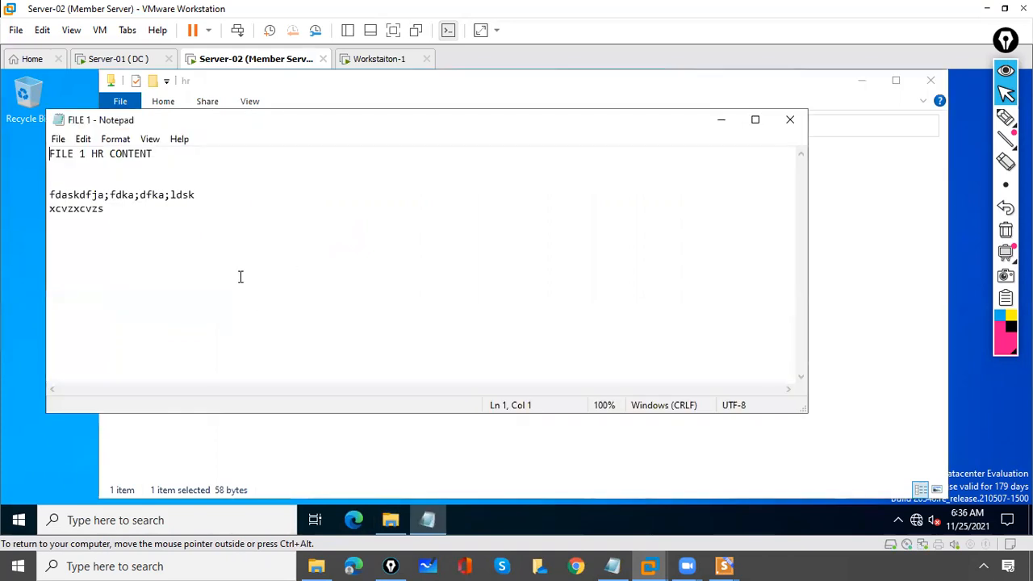
pyautogui.write('fafdasfdasdf')
pyautogui.hotkey('ctrl', 's')
pyautogui.click(790, 119)
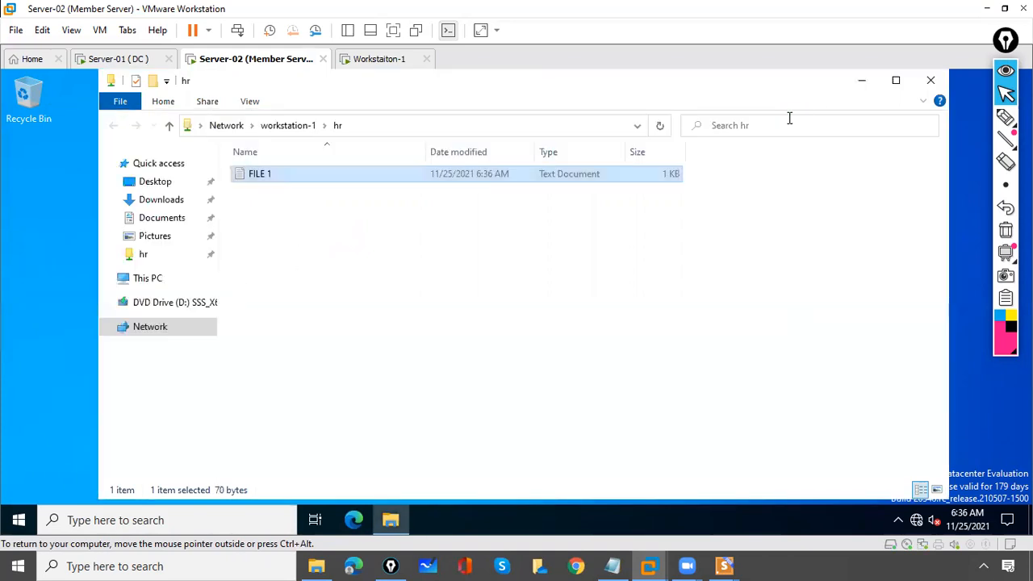
pyautogui.click(933, 82)
# Open the share \\10.0.0.200\hr from Server-02's search box
pyautogui.click(162, 520)
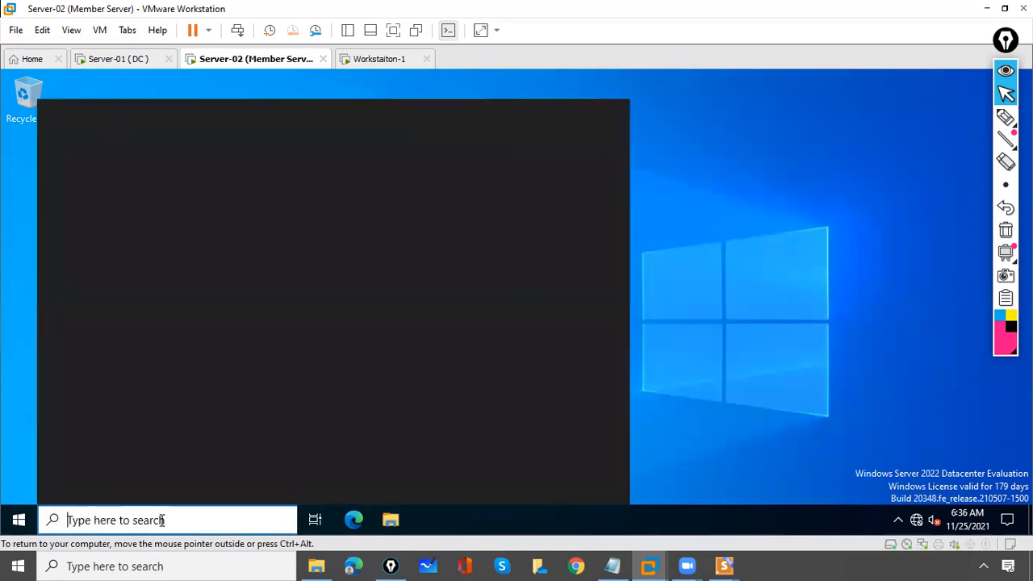
pyautogui.write('\\\\')
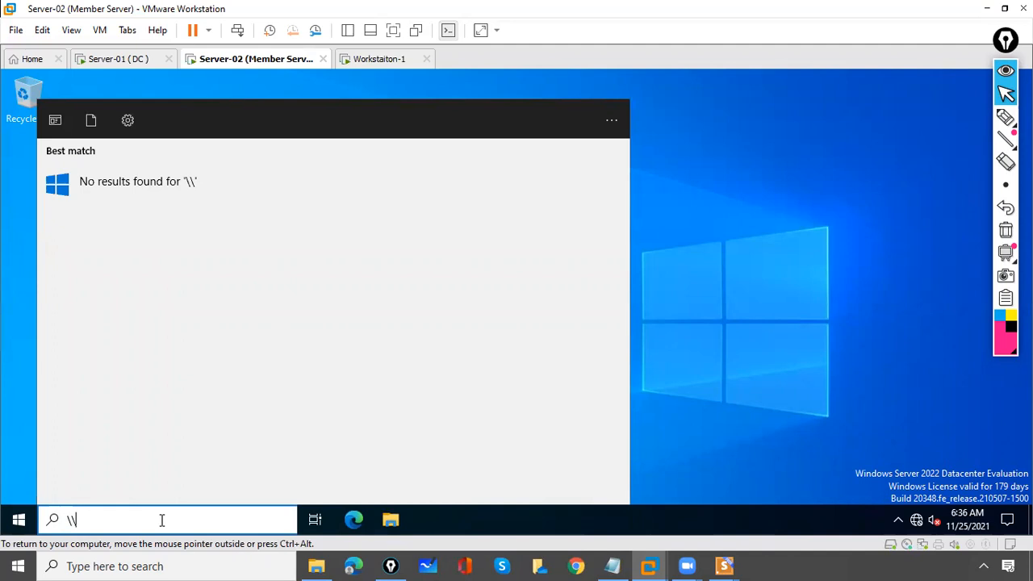
pyautogui.write('10.0.0.200\\hr')
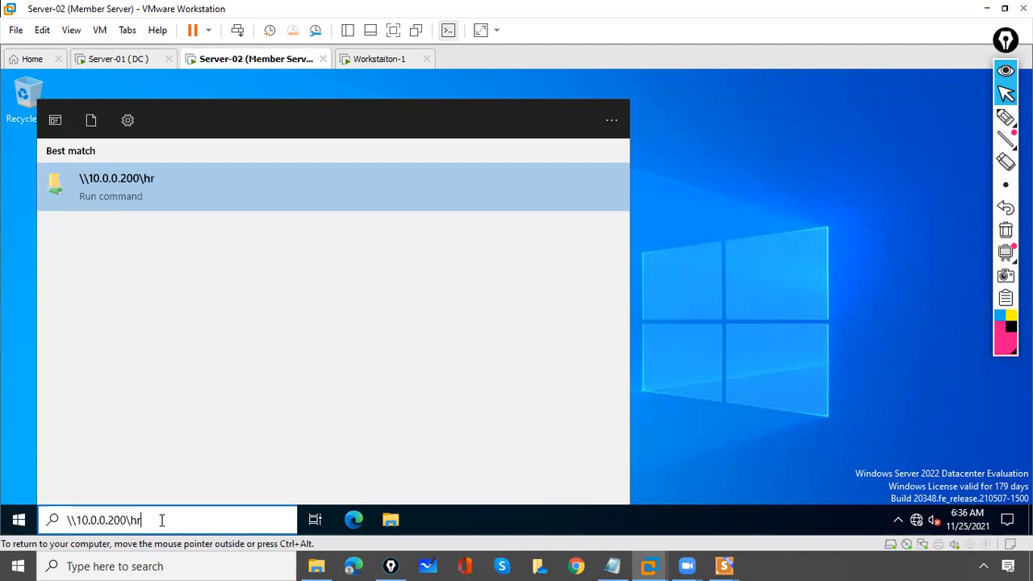
pyautogui.press('Return')
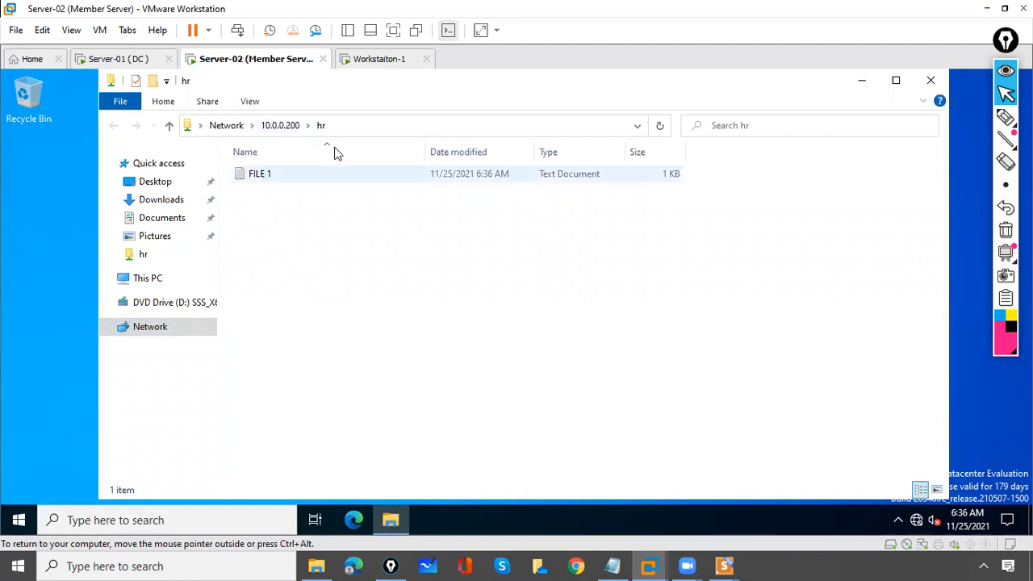
# Add the line 'ADFadfsADFAS' to FILE 1, save it, close Notepad and minimize the hr window
pyautogui.doubleClick(260, 175)
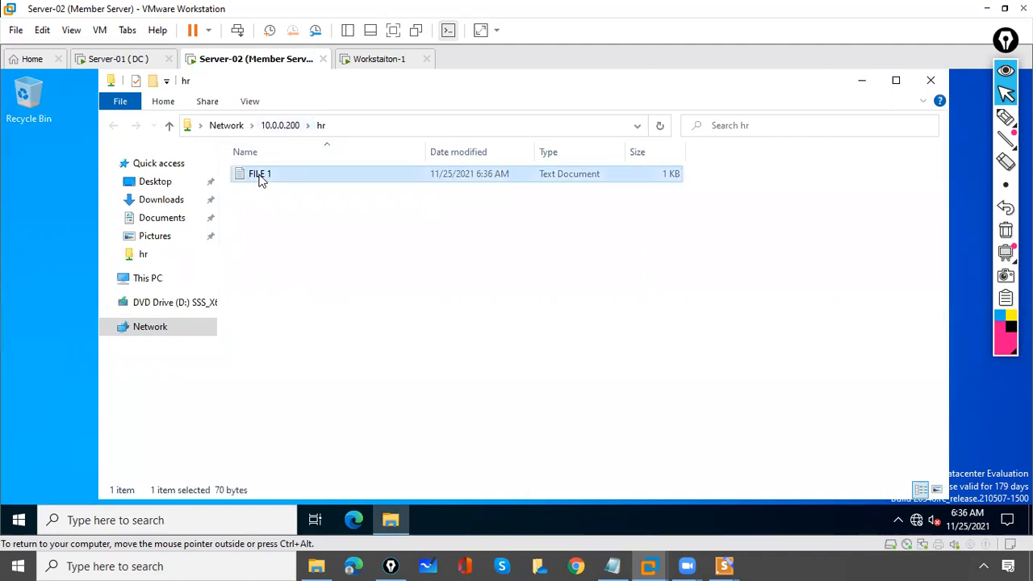
pyautogui.press('Return')
pyautogui.press('Return')
pyautogui.press('Return')
pyautogui.write('ADFadfsADFAS')
pyautogui.hotkey('ctrl', 's')
pyautogui.click(787, 120)
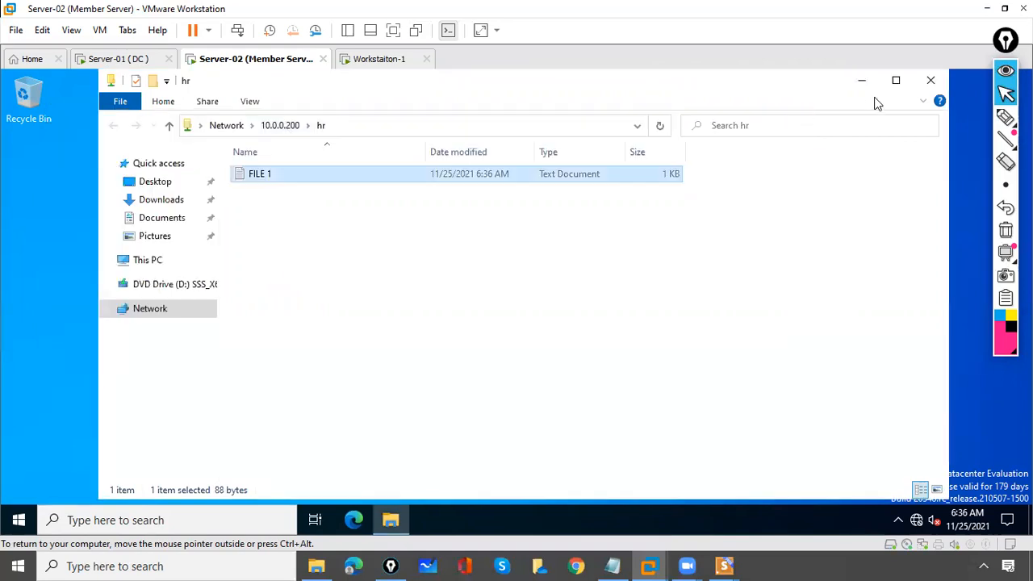
pyautogui.click(862, 81)
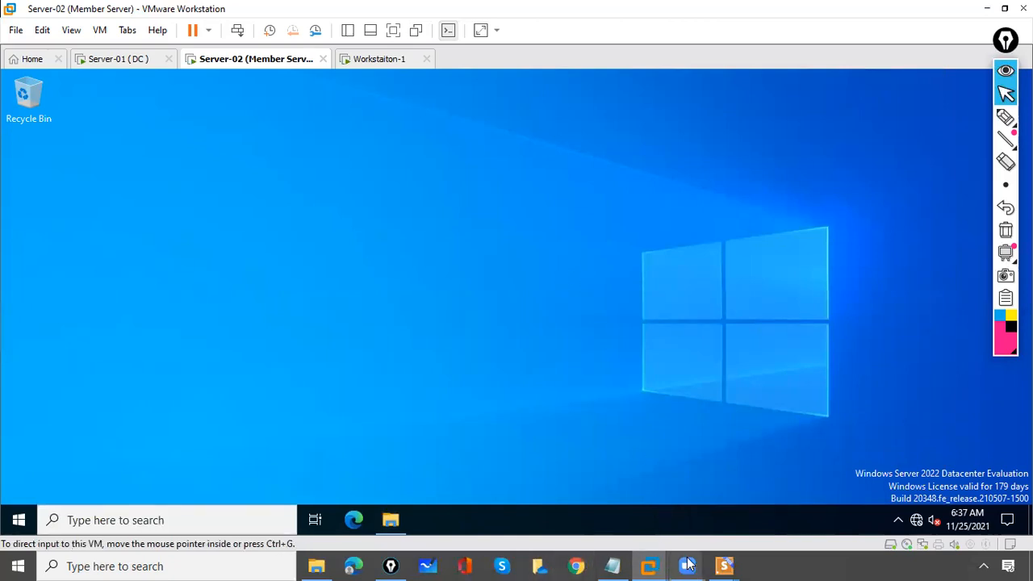
# Return to the running WPS slide show and advance to the Hiding Shared Folder slide
pyautogui.moveTo(693, 565)
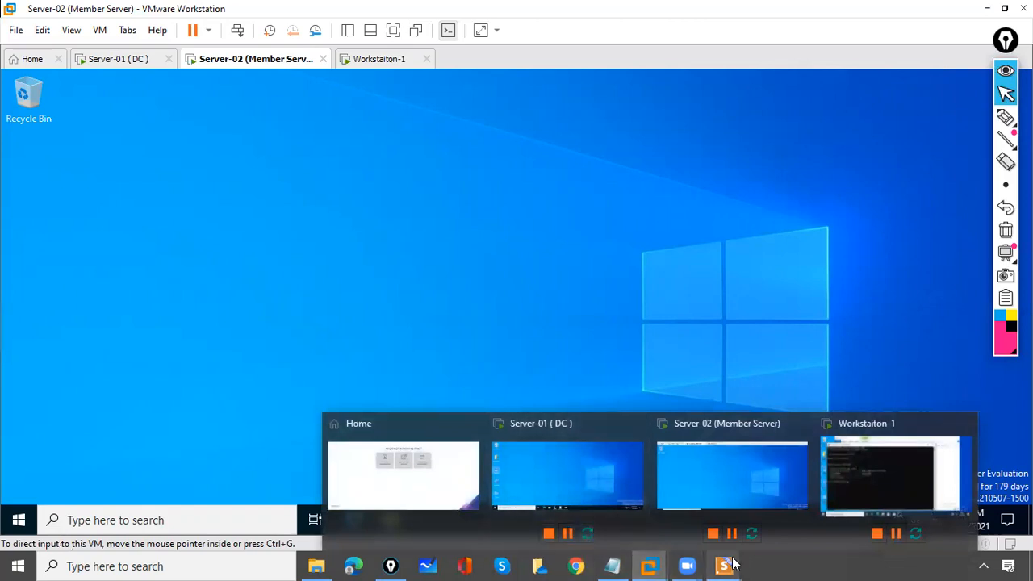
pyautogui.moveTo(724, 566)
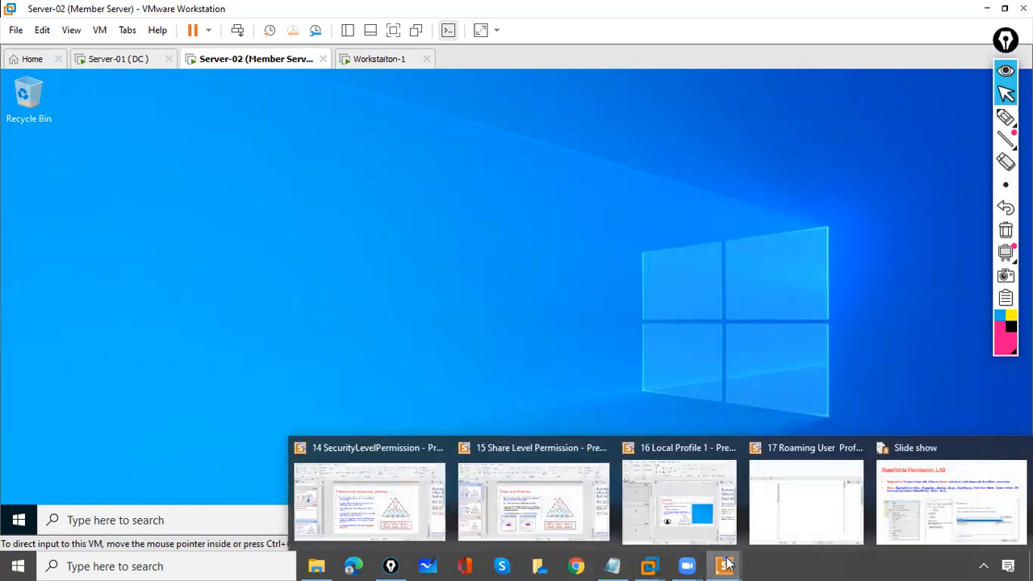
pyautogui.click(960, 494)
pyautogui.click(623, 340)
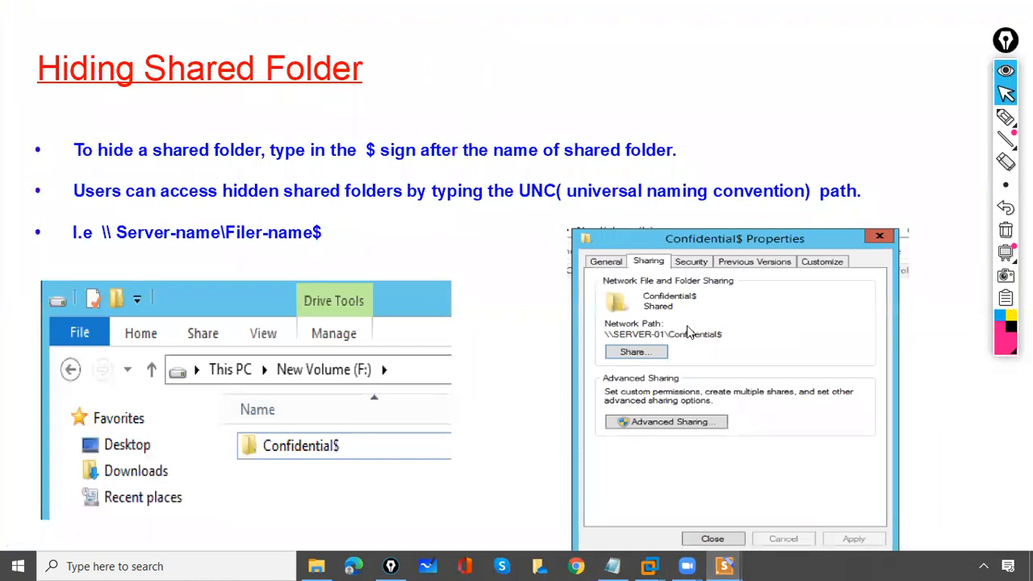
# Underline '$', 'shared' and 'UNC' on the slide with the pen
pyautogui.click(1006, 117)
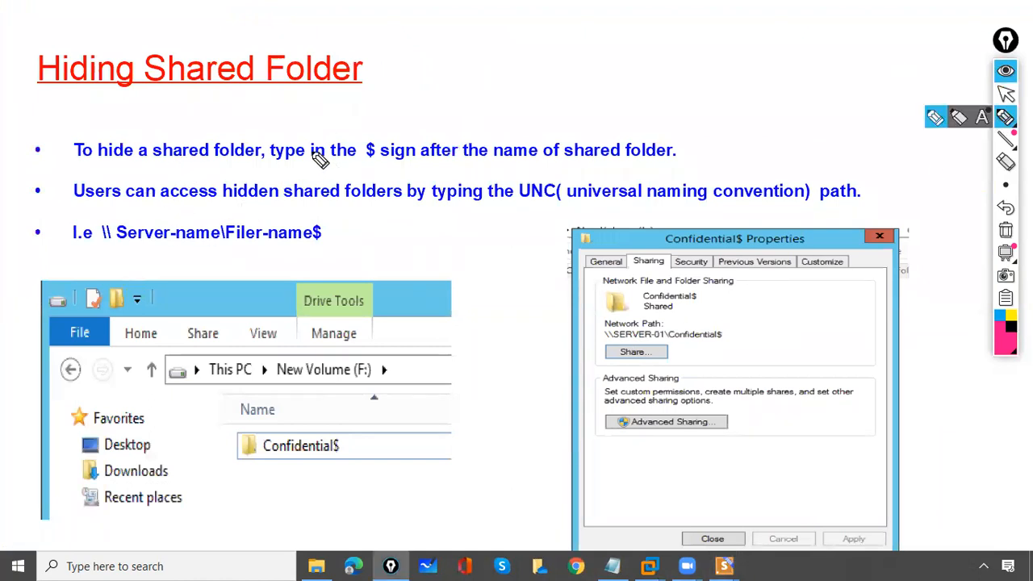
pyautogui.moveTo(361, 162); pyautogui.dragTo(378, 162)
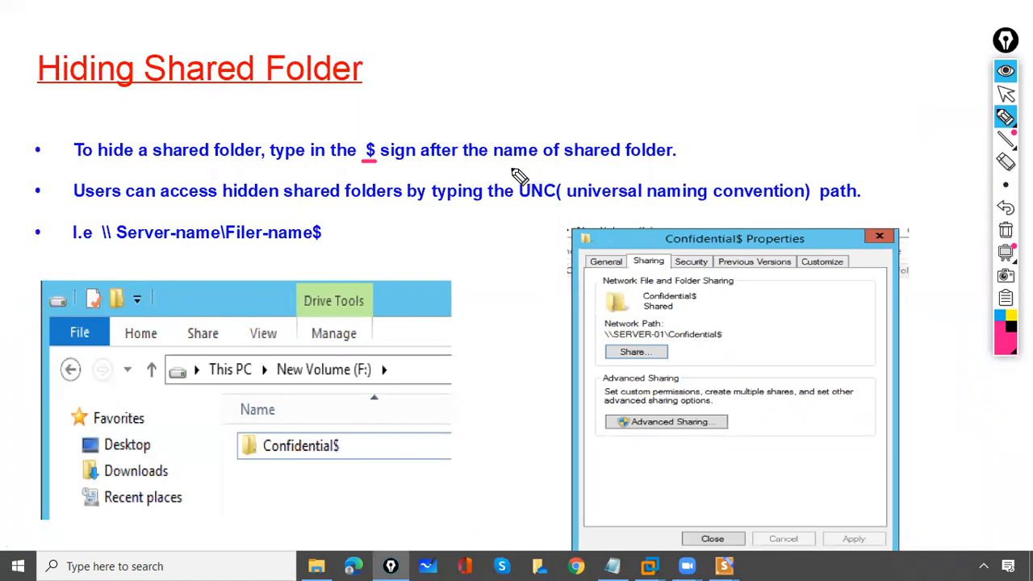
pyautogui.moveTo(557, 167); pyautogui.dragTo(593, 167)
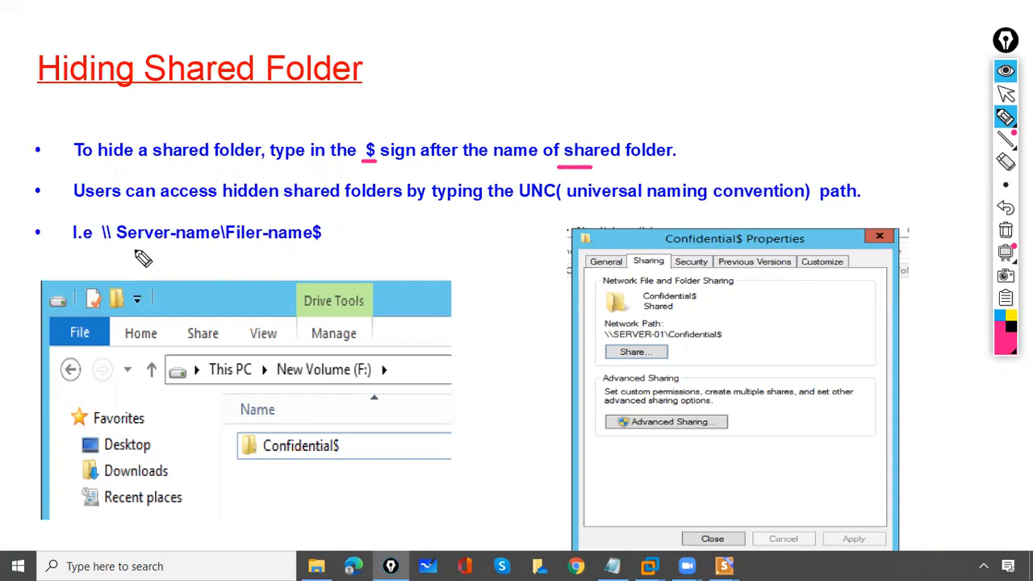
pyautogui.moveTo(35, 190); pyautogui.dragTo(53, 190)
pyautogui.click(526, 203)
pyautogui.moveTo(525, 203); pyautogui.dragTo(539, 203)
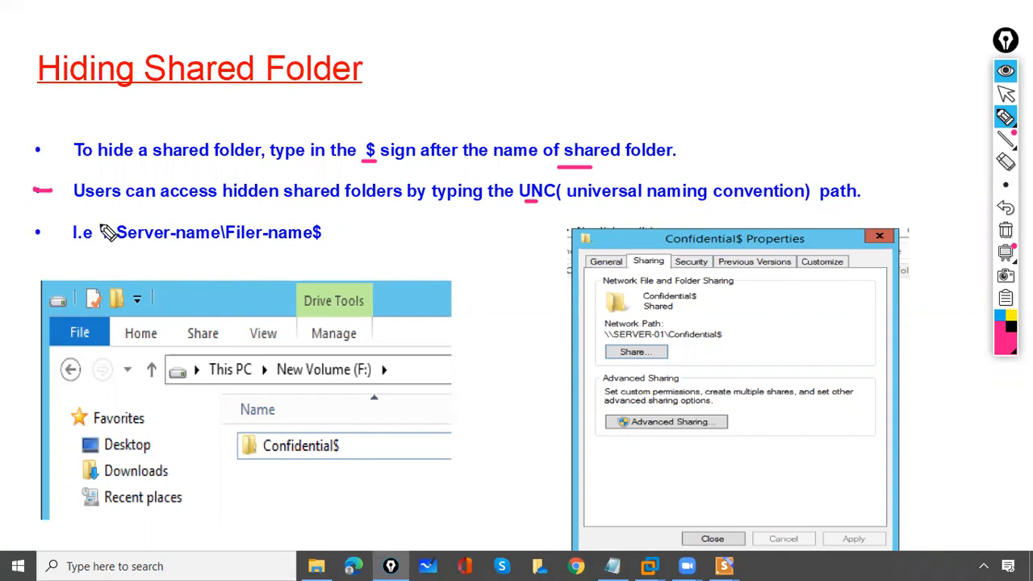
# Mark the double backslash, Server-name, Filer-name and $ in the slide's UNC example, then clear the pen marks
pyautogui.moveTo(98, 226); pyautogui.dragTo(104, 243)
pyautogui.moveTo(106, 226)
pyautogui.mouseDown()
pyautogui.moveTo(114, 244)
pyautogui.moveTo(230, 251)
pyautogui.mouseUp()
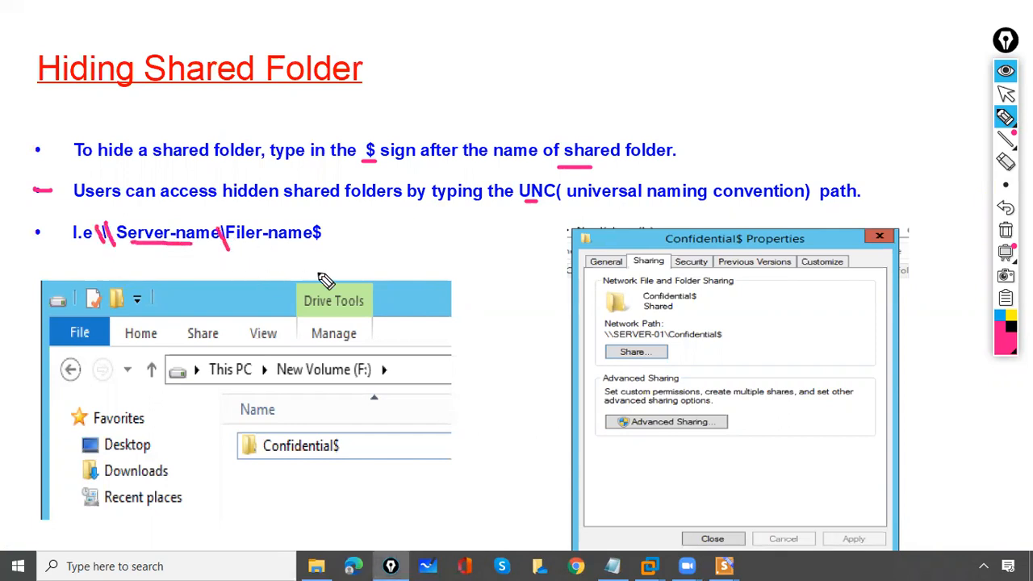
pyautogui.moveTo(316, 225); pyautogui.dragTo(312, 241)
pyautogui.moveTo(194, 253); pyautogui.dragTo(279, 254)
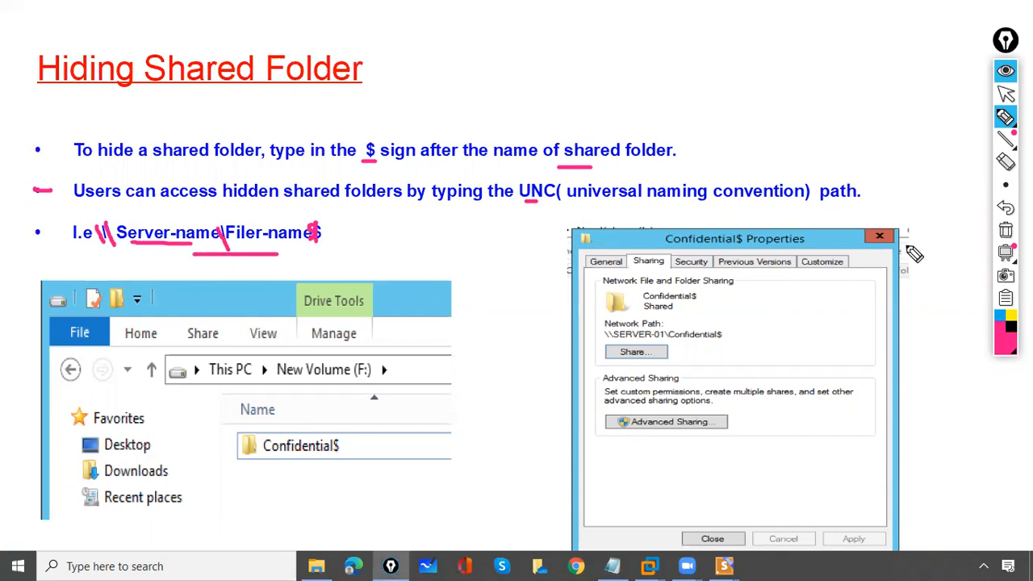
pyautogui.click(1006, 231)
pyautogui.click(1006, 94)
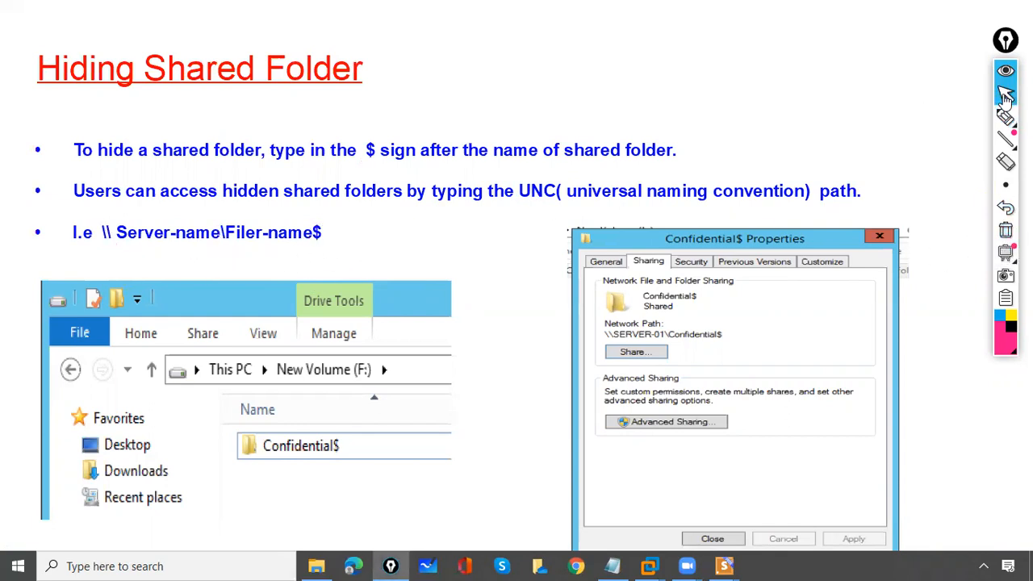
# Bring up VMware Workstation, switch to the Workstation-1 VM and close its Command Prompt
pyautogui.press('super')
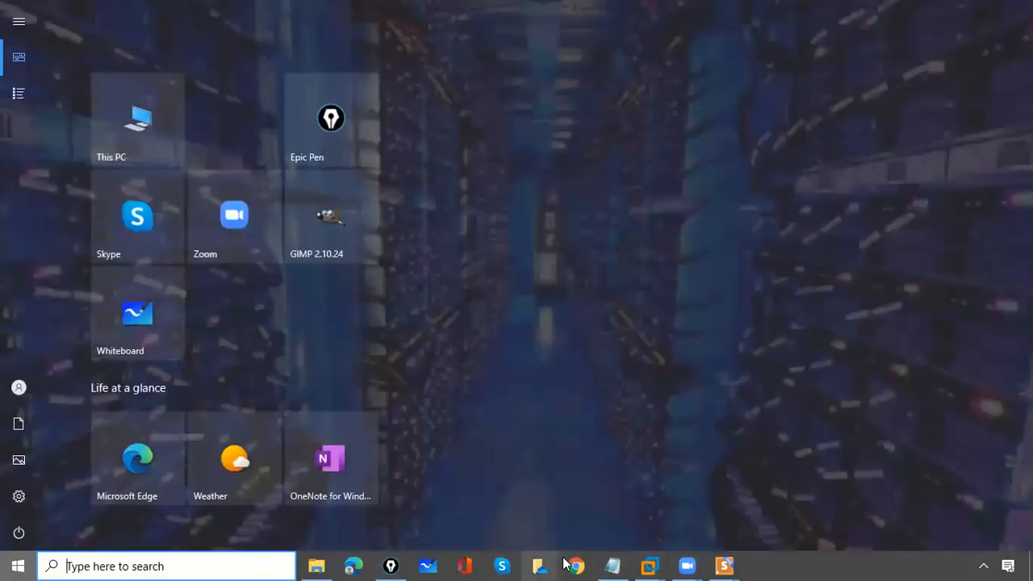
pyautogui.moveTo(639, 563)
pyautogui.click(537, 486)
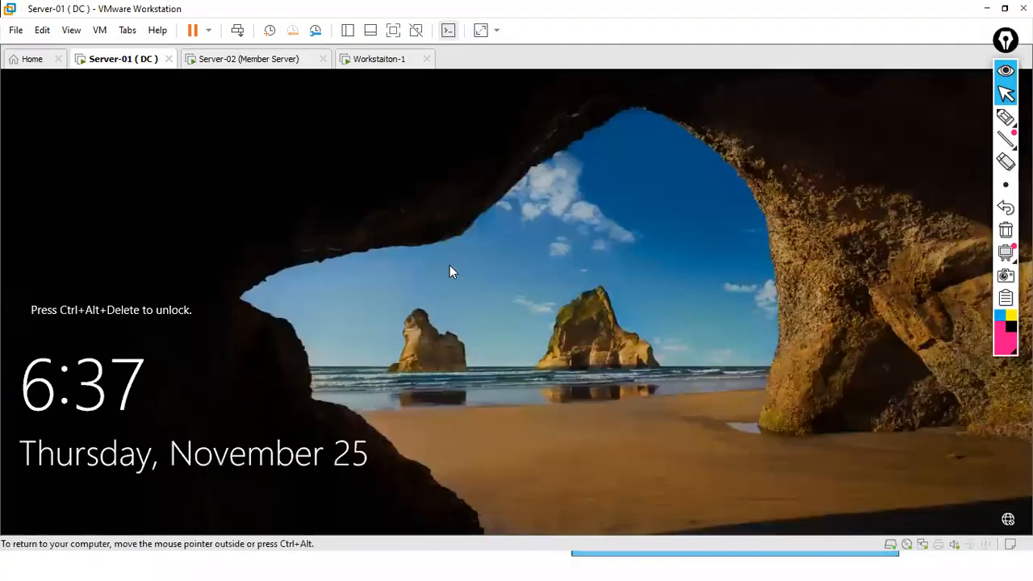
pyautogui.click(371, 63)
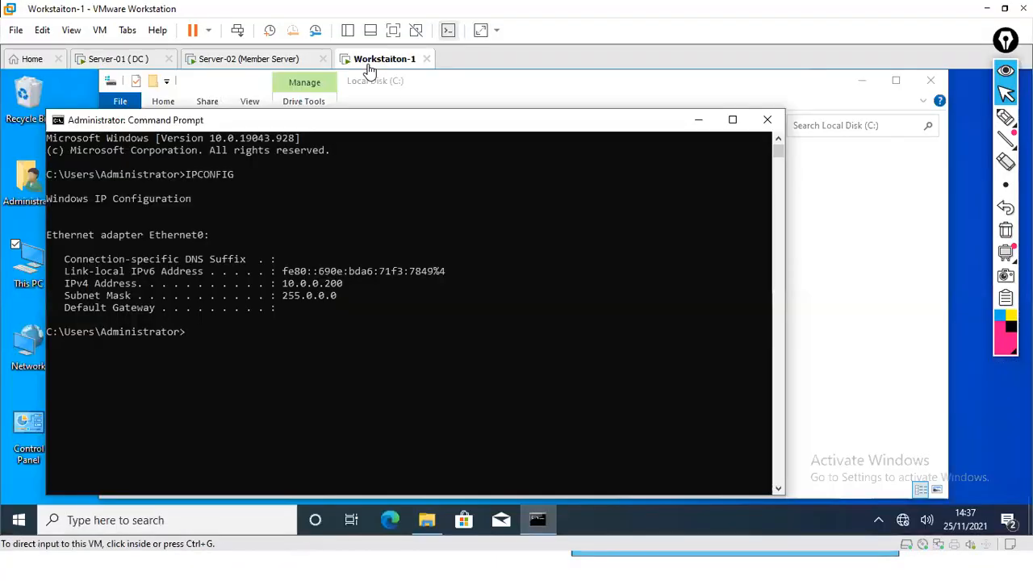
pyautogui.click(766, 120)
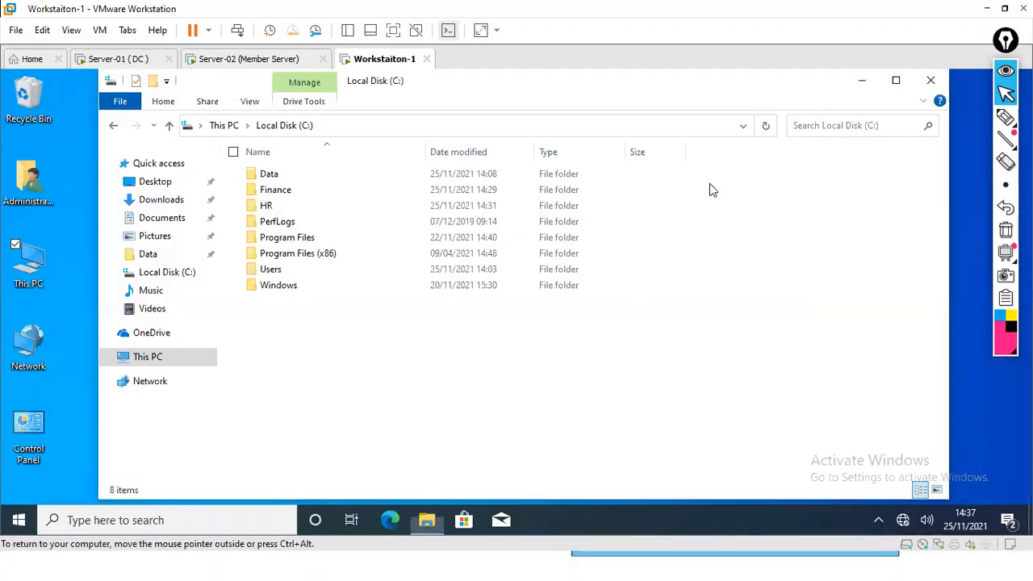
# Create a new folder named Sales on Local Disk (C:)
pyautogui.rightClick(300, 339)
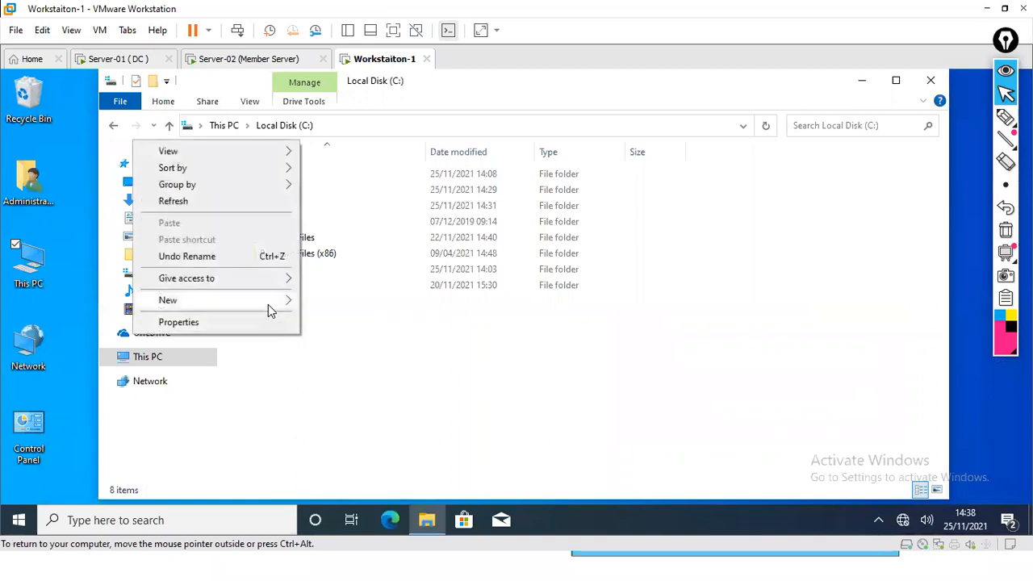
pyautogui.moveTo(268, 304)
pyautogui.click(331, 302)
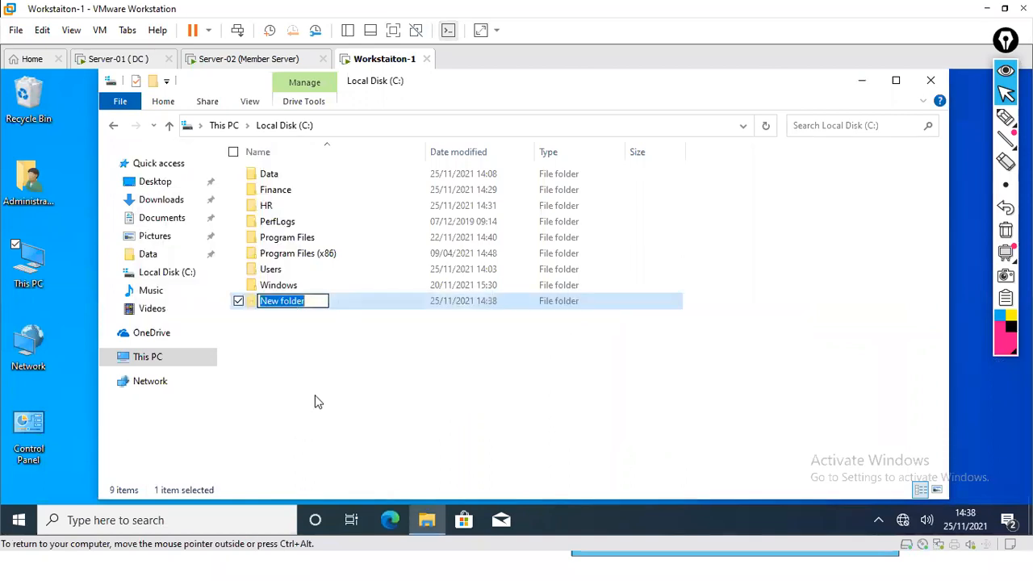
pyautogui.write('sALE')
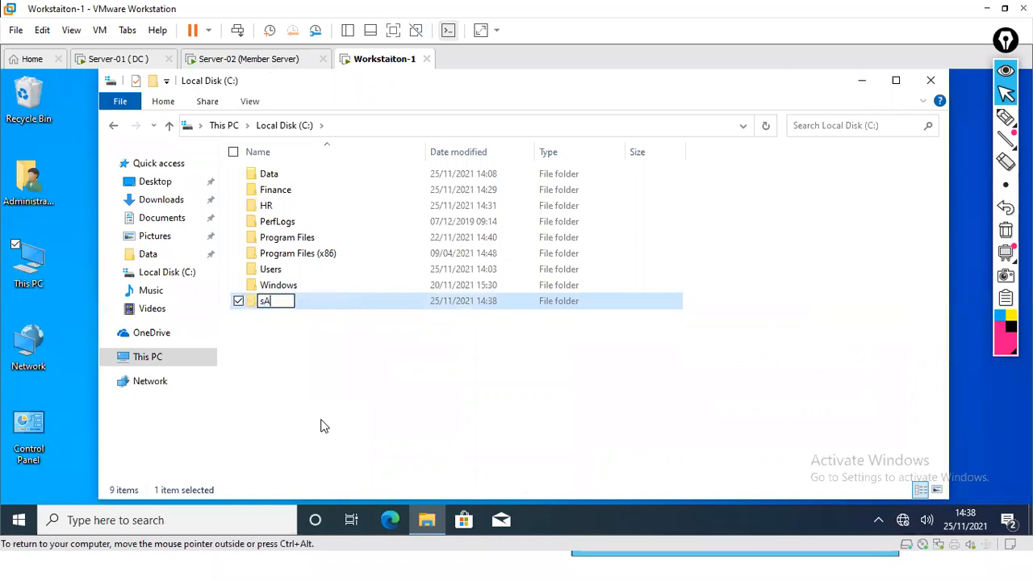
pyautogui.press('BackSpace')
pyautogui.press('BackSpace')
pyautogui.press('BackSpace')
pyautogui.write('ales')
pyautogui.press('Return')
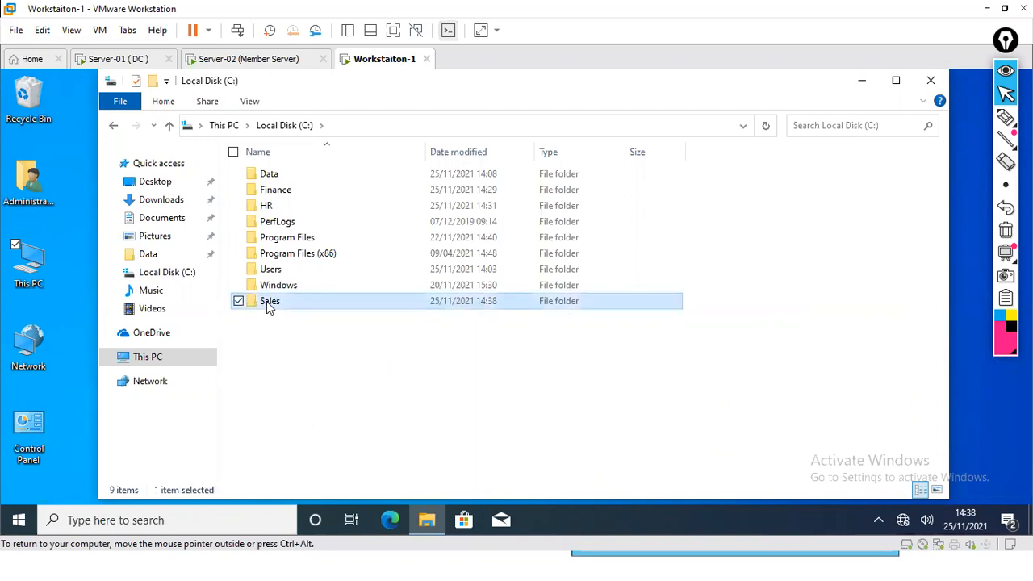
# Share the Sales folder with Everyone at Read/Write permission
pyautogui.rightClick(272, 309)
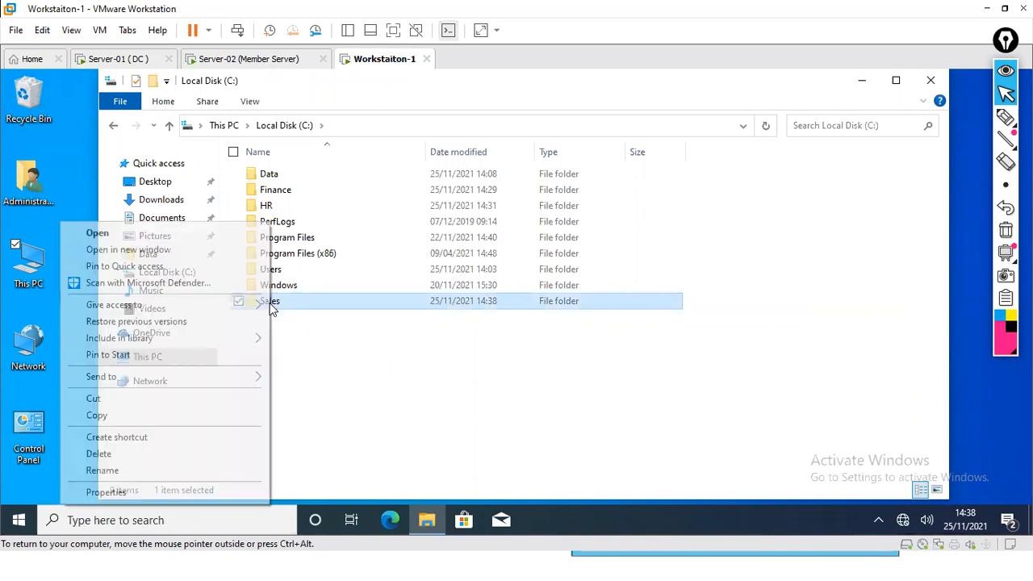
pyautogui.click(154, 494)
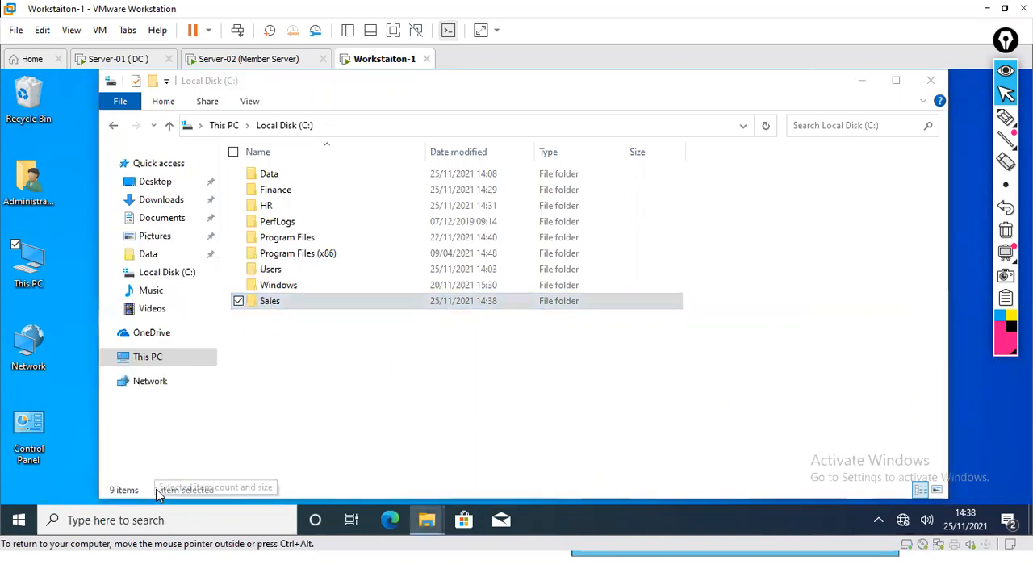
pyautogui.click(338, 173)
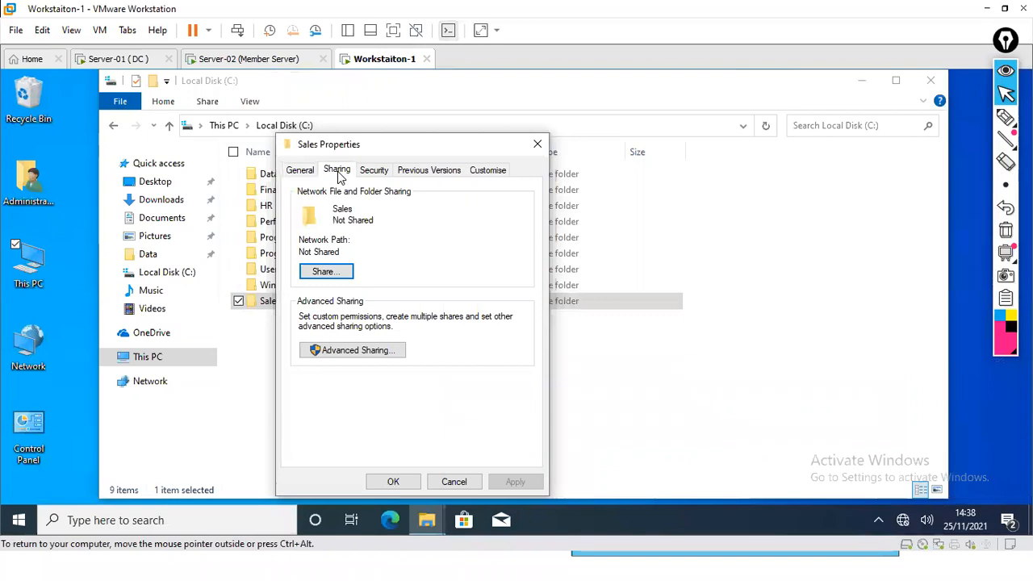
pyautogui.click(327, 272)
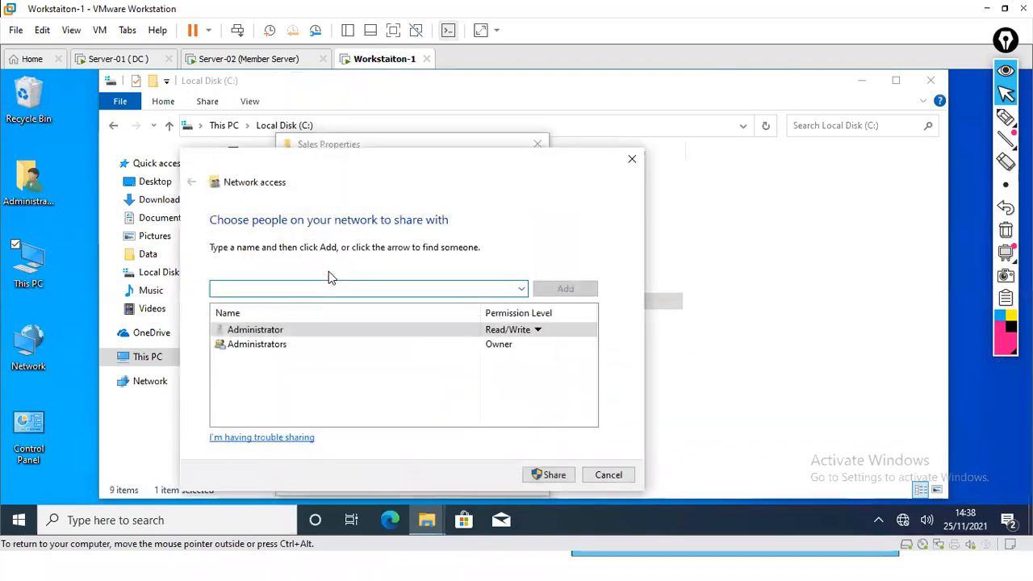
pyautogui.click(522, 288)
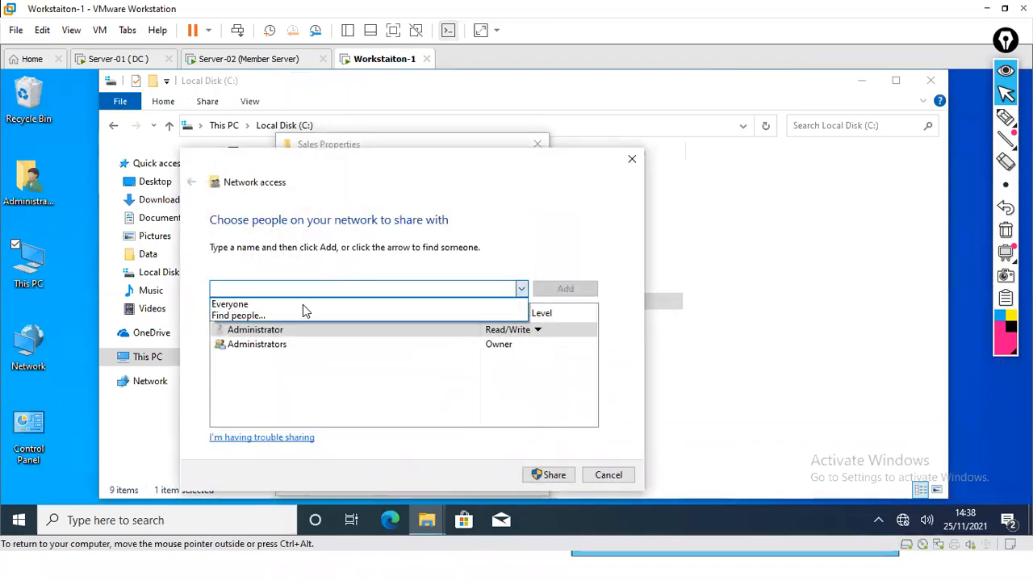
pyautogui.click(282, 306)
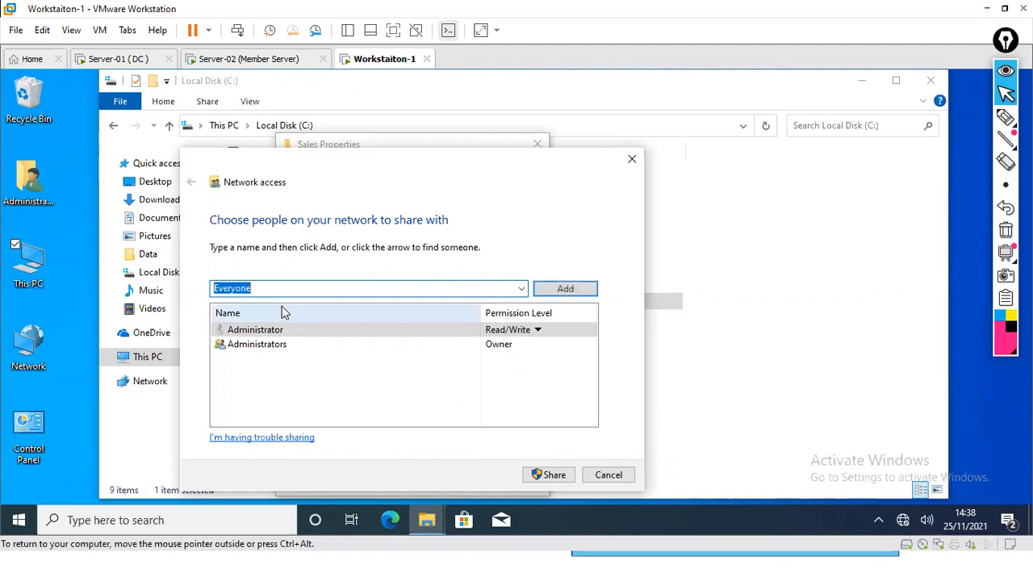
pyautogui.click(557, 288)
pyautogui.click(513, 358)
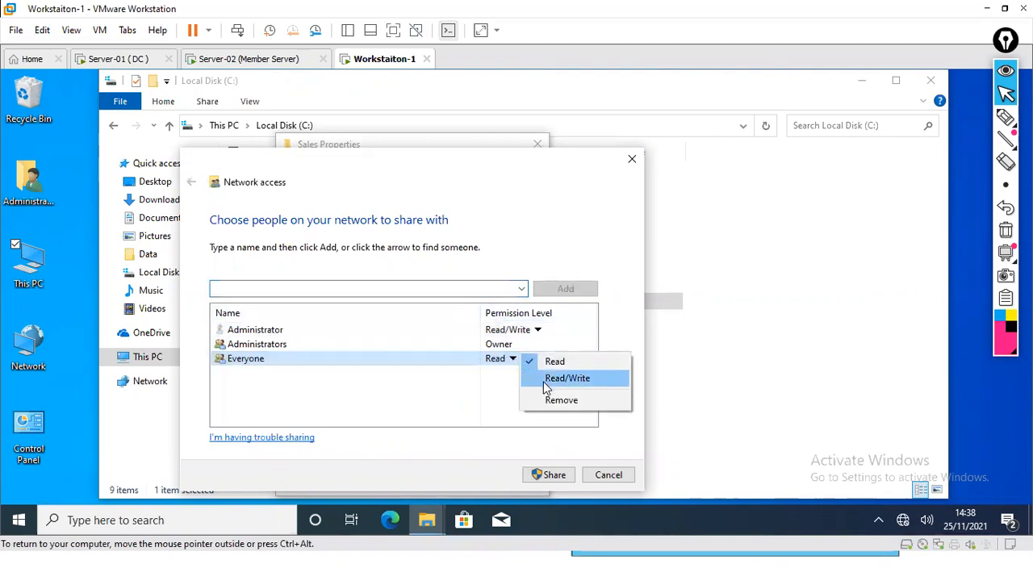
pyautogui.click(547, 389)
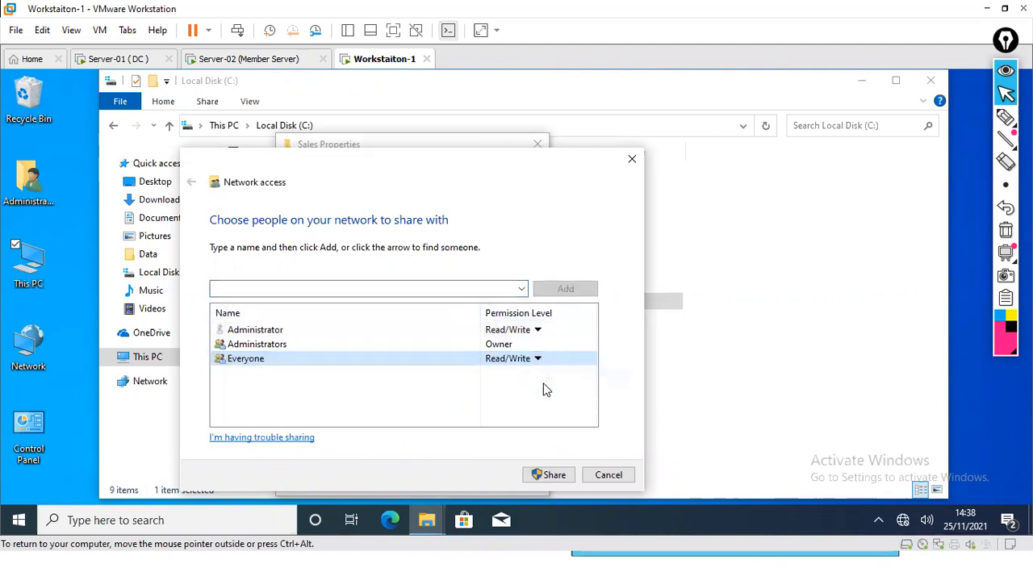
pyautogui.click(555, 477)
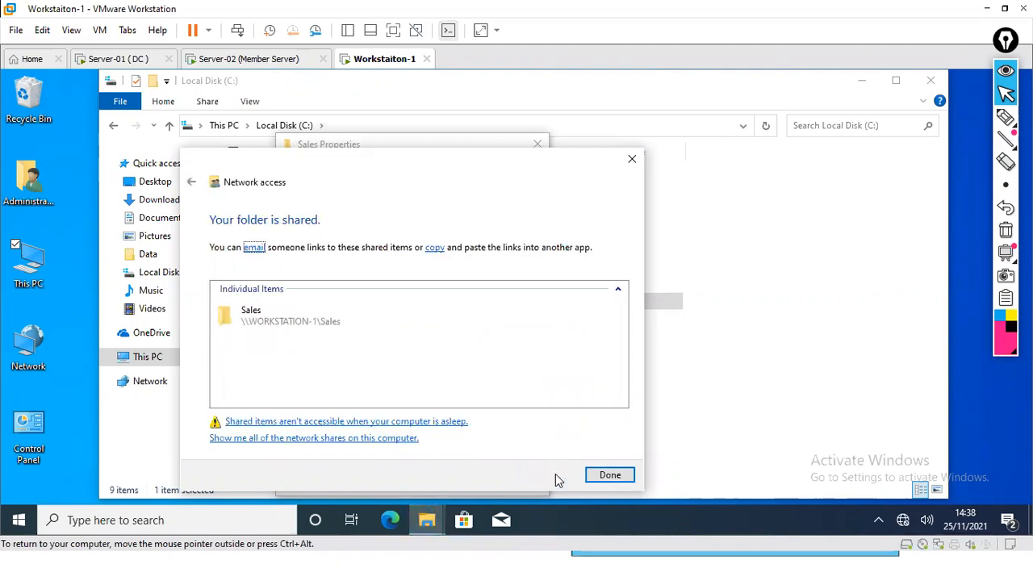
pyautogui.click(610, 476)
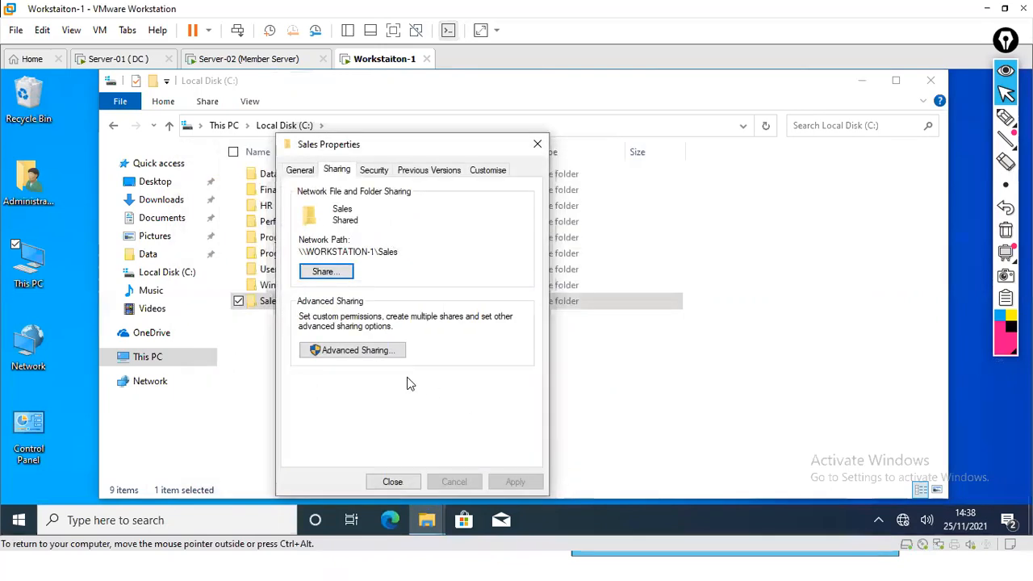
# Review the Sales folder's Advanced Sharing share name and permissions, then cancel and close Properties
pyautogui.click(358, 352)
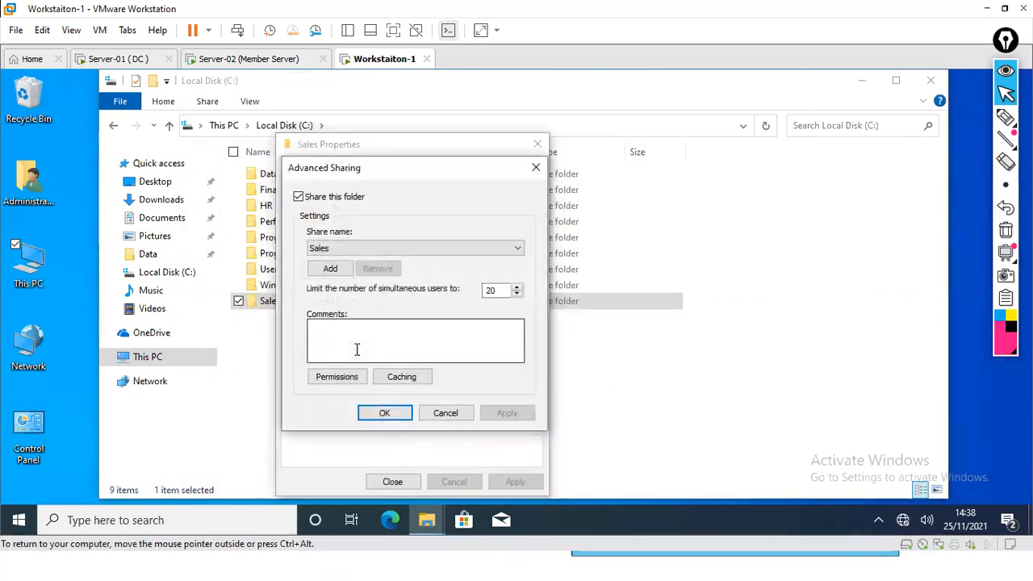
pyautogui.click(363, 245)
pyautogui.click(351, 257)
pyautogui.click(367, 377)
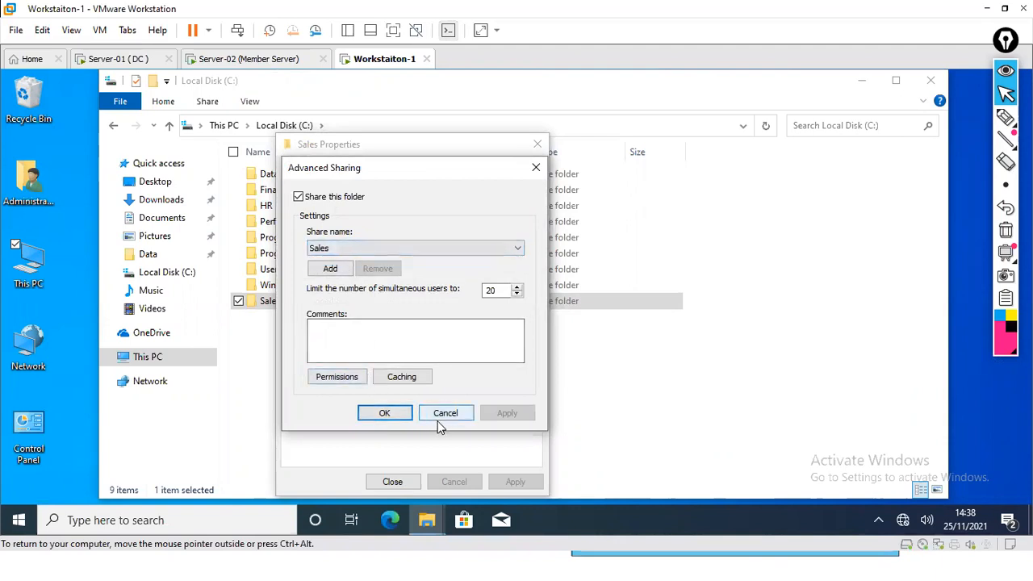
pyautogui.click(353, 380)
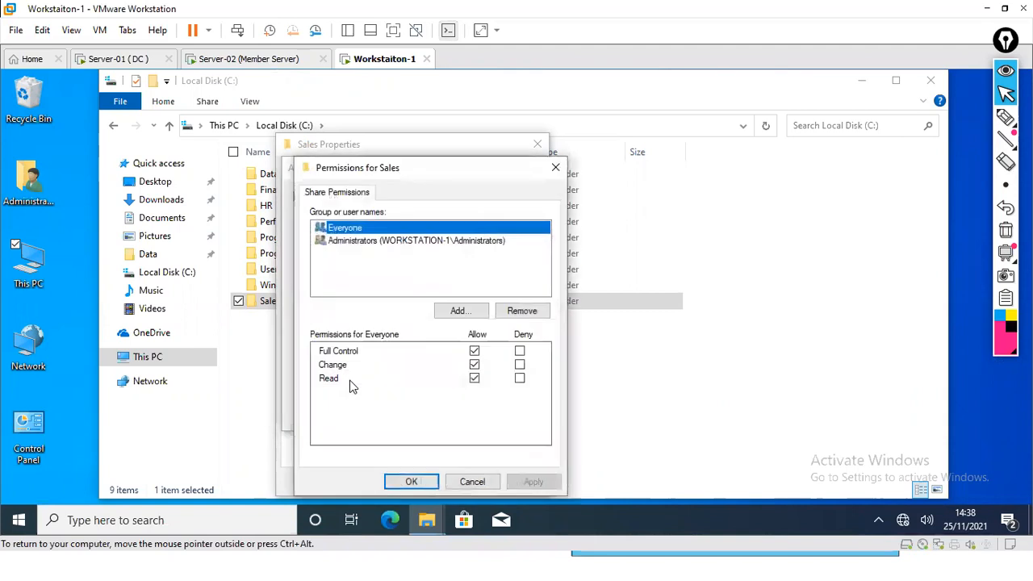
pyautogui.click(478, 488)
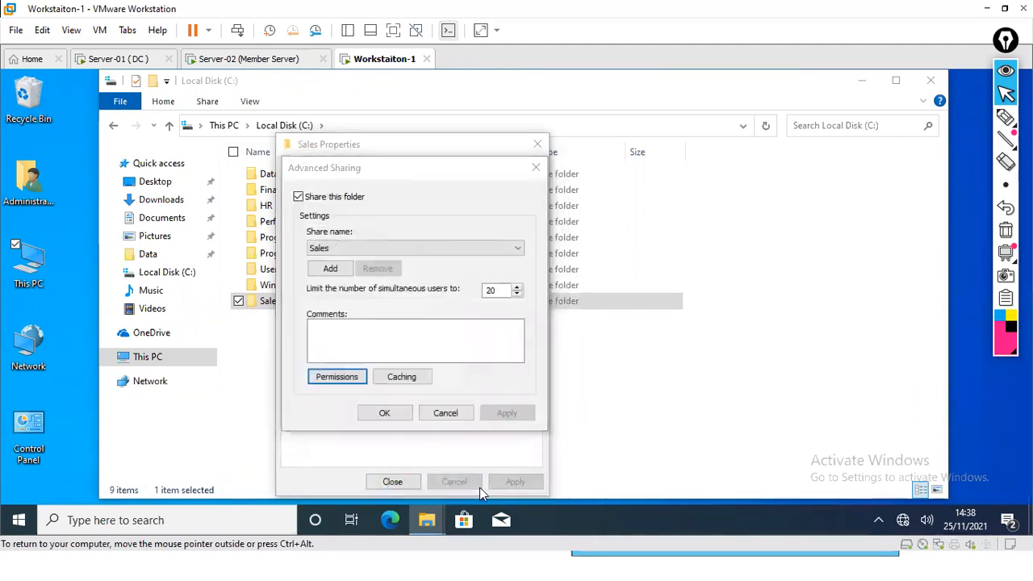
pyautogui.click(444, 413)
pyautogui.click(392, 482)
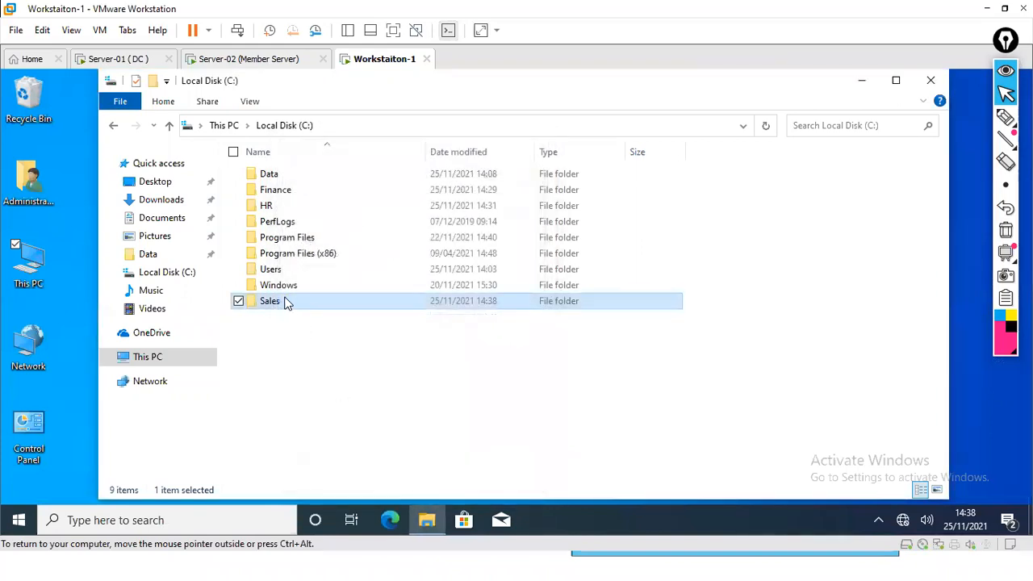
# Delete the Sales folder and create a new folder named Sales$ on drive C:
pyautogui.press('Delete')
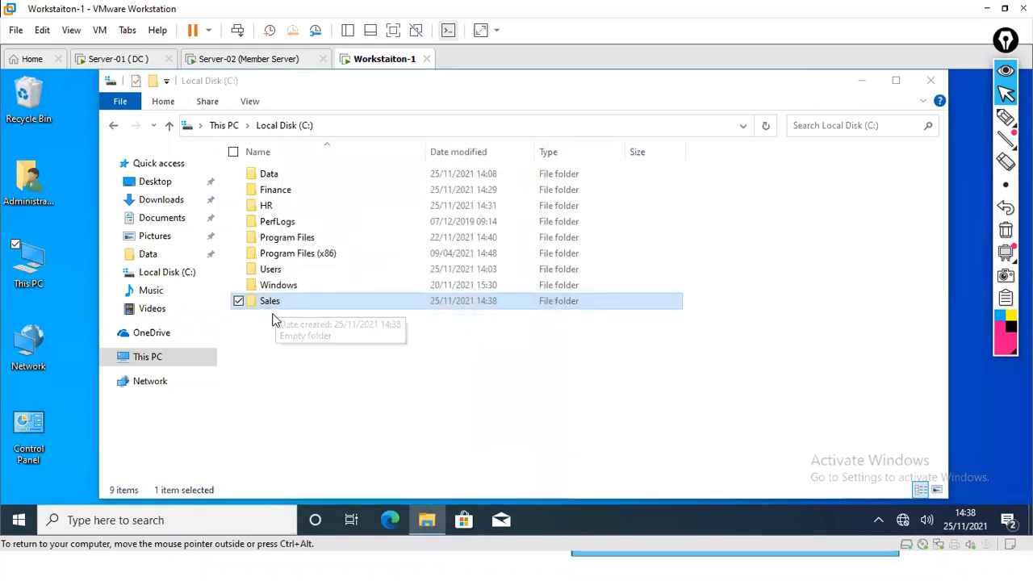
pyautogui.rightClick(265, 331)
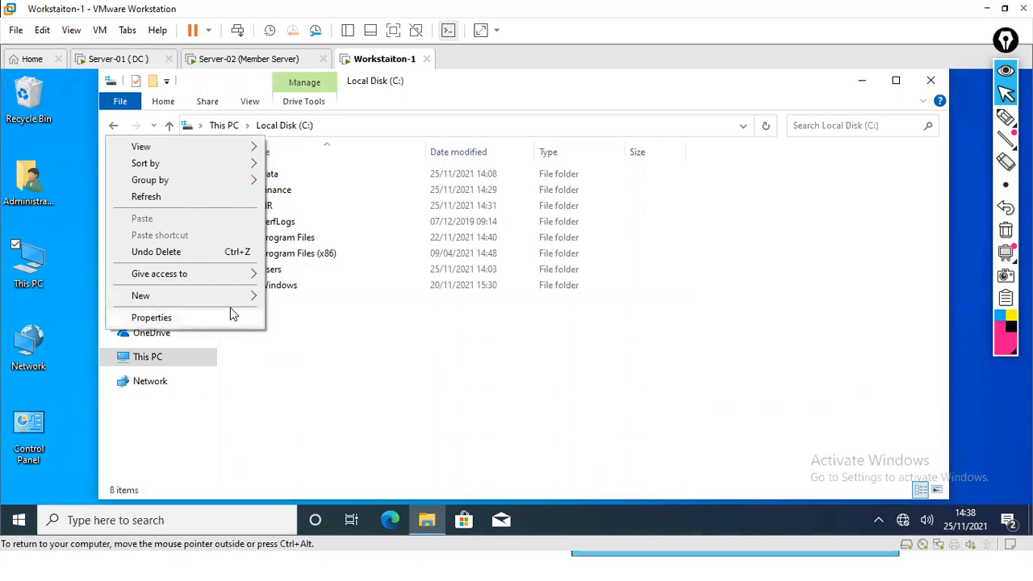
pyautogui.moveTo(257, 296)
pyautogui.click(288, 296)
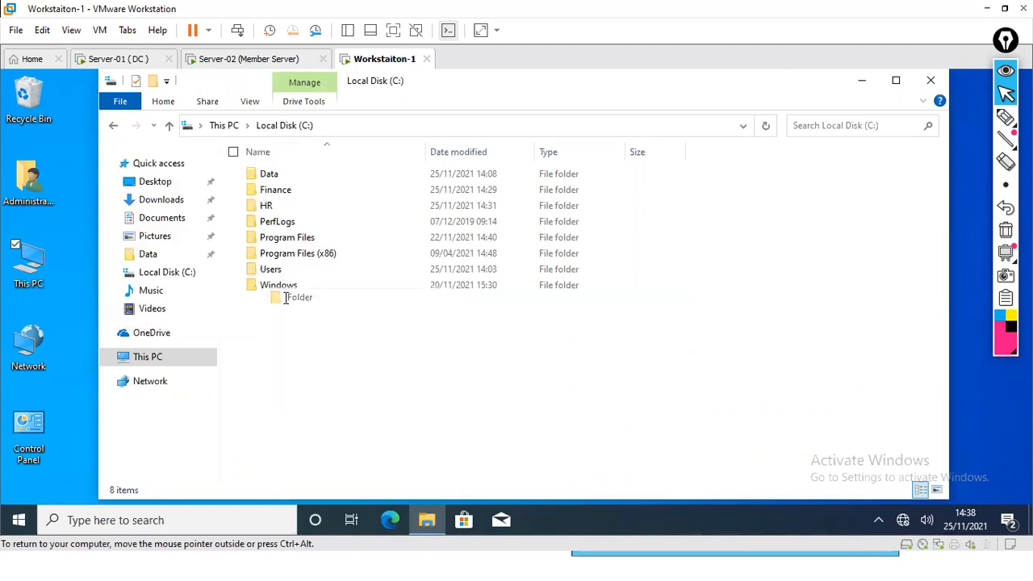
pyautogui.write('Sales$')
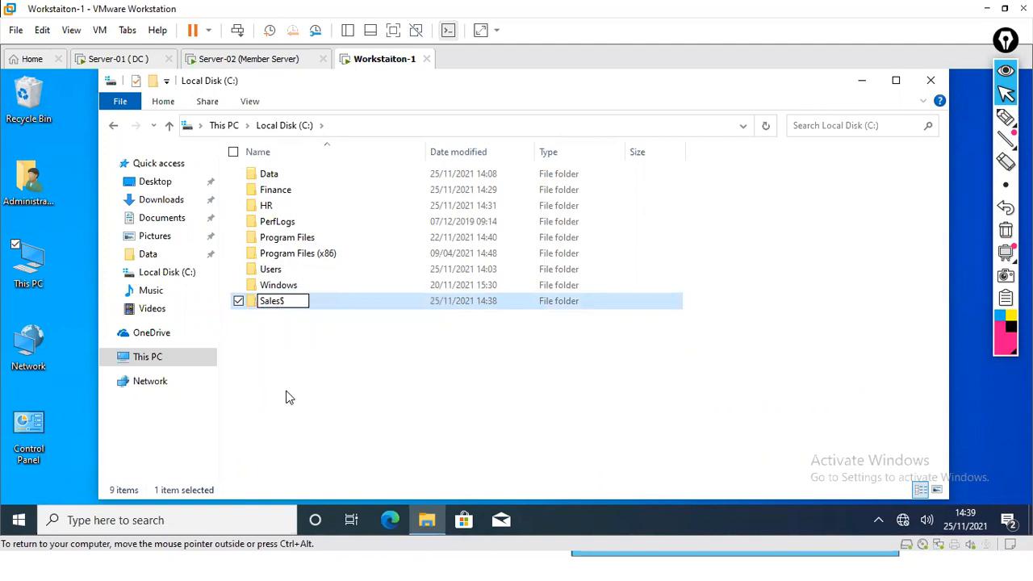
pyautogui.click(282, 395)
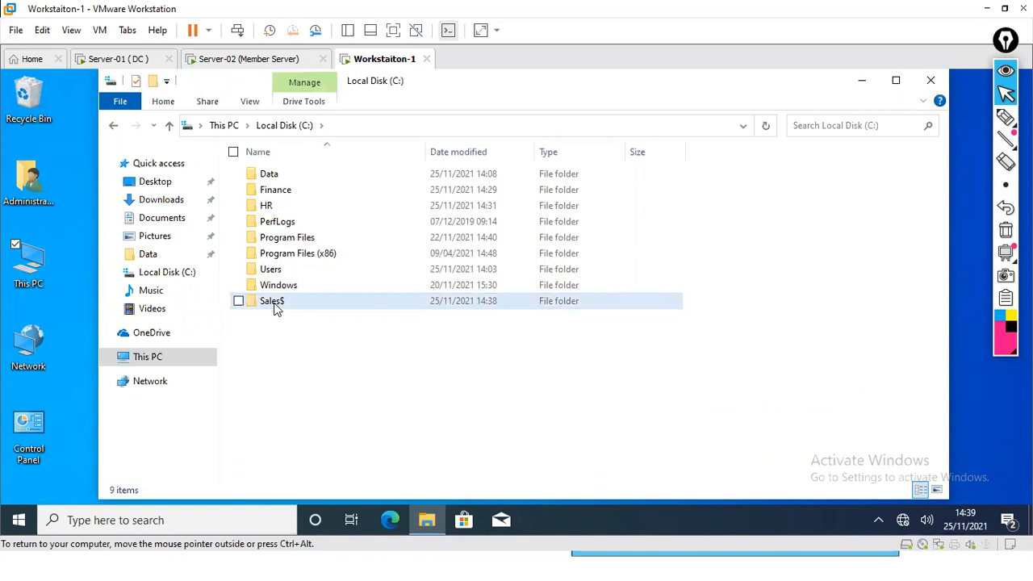
# Share the Sales$ folder with Everyone at Read/Write permission
pyautogui.rightClick(275, 309)
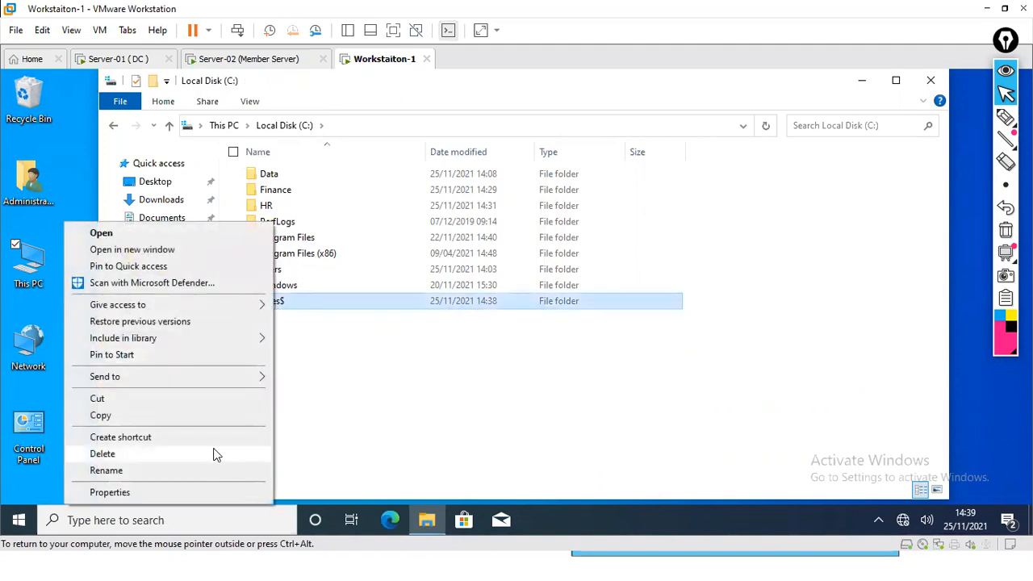
pyautogui.click(209, 490)
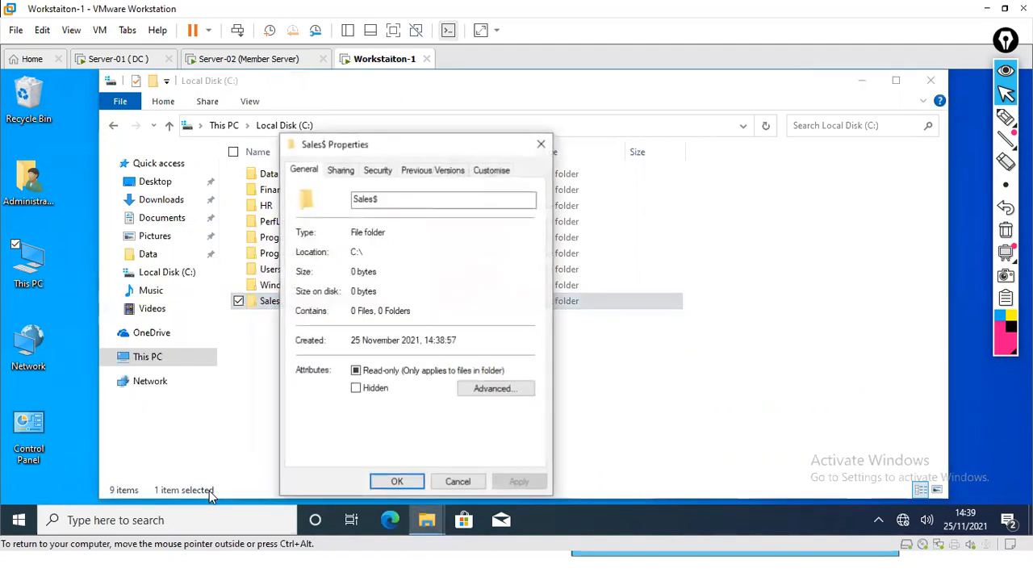
pyautogui.click(343, 170)
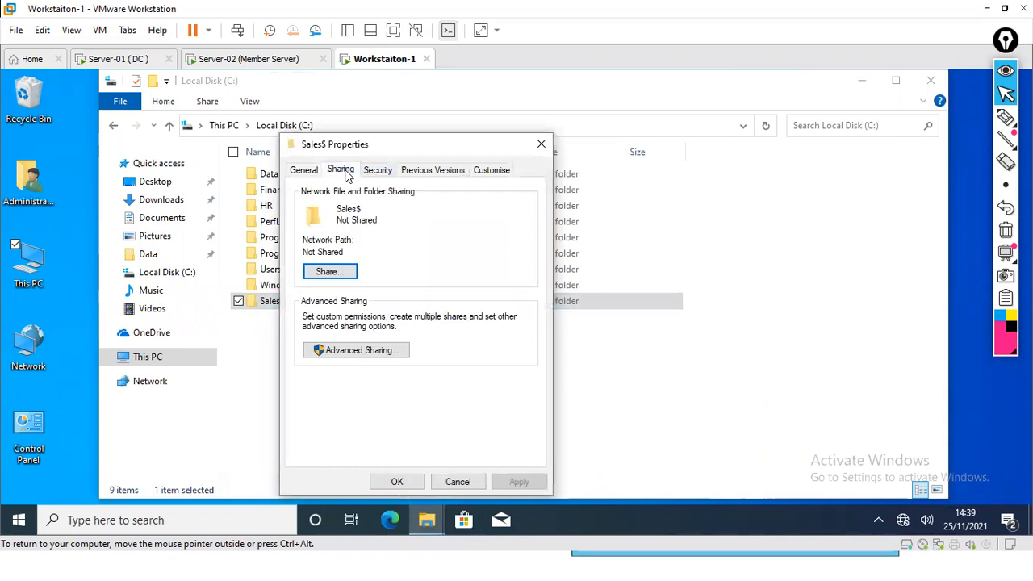
pyautogui.click(337, 274)
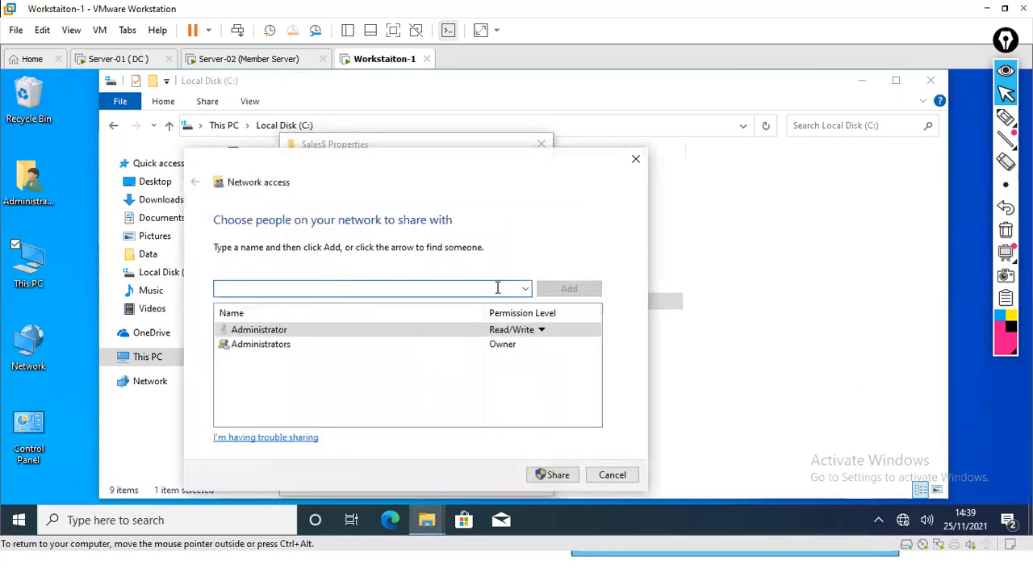
pyautogui.click(524, 289)
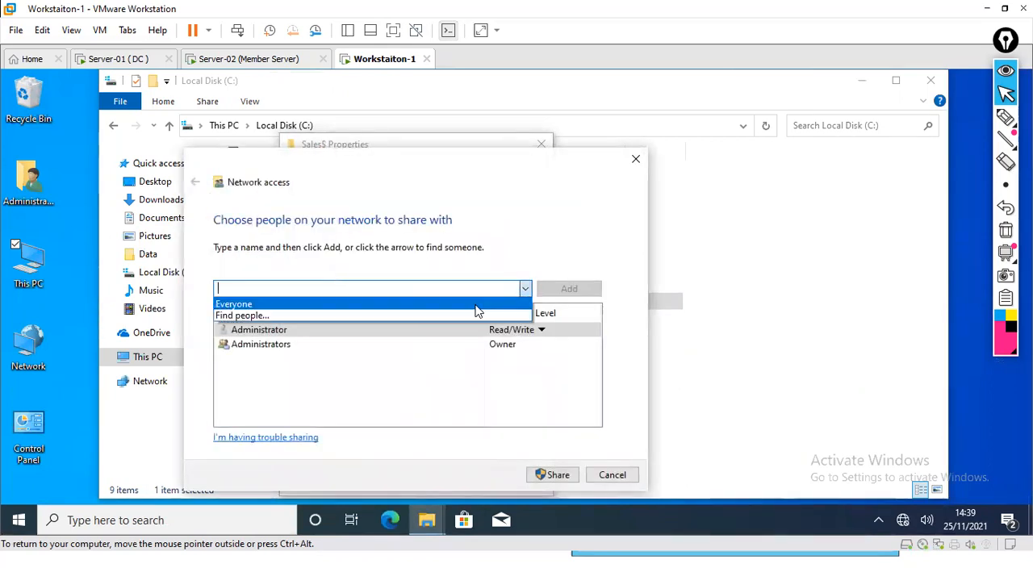
pyautogui.click(480, 301)
pyautogui.click(560, 292)
pyautogui.click(518, 357)
pyautogui.click(540, 379)
pyautogui.click(554, 474)
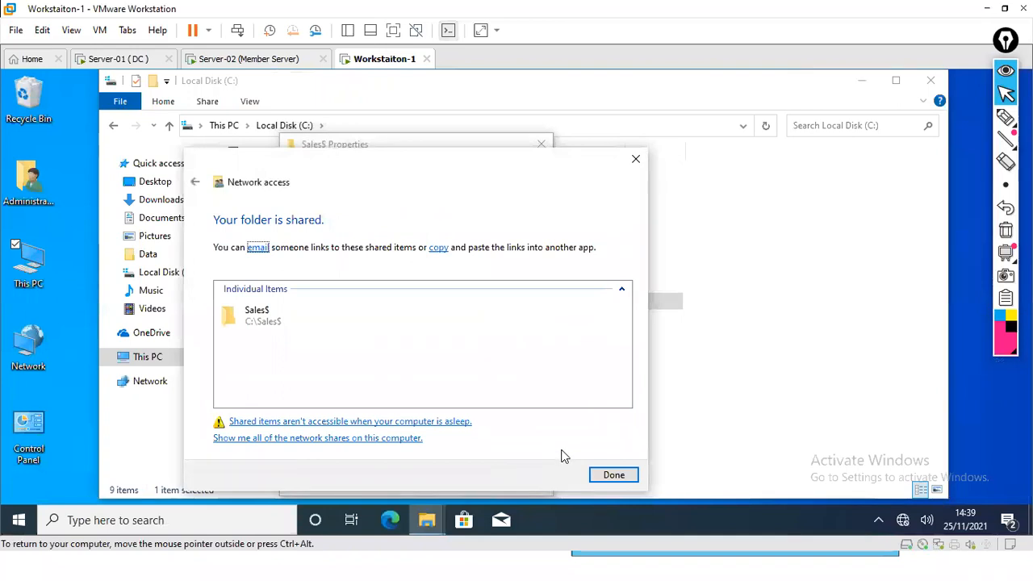
pyautogui.click(614, 476)
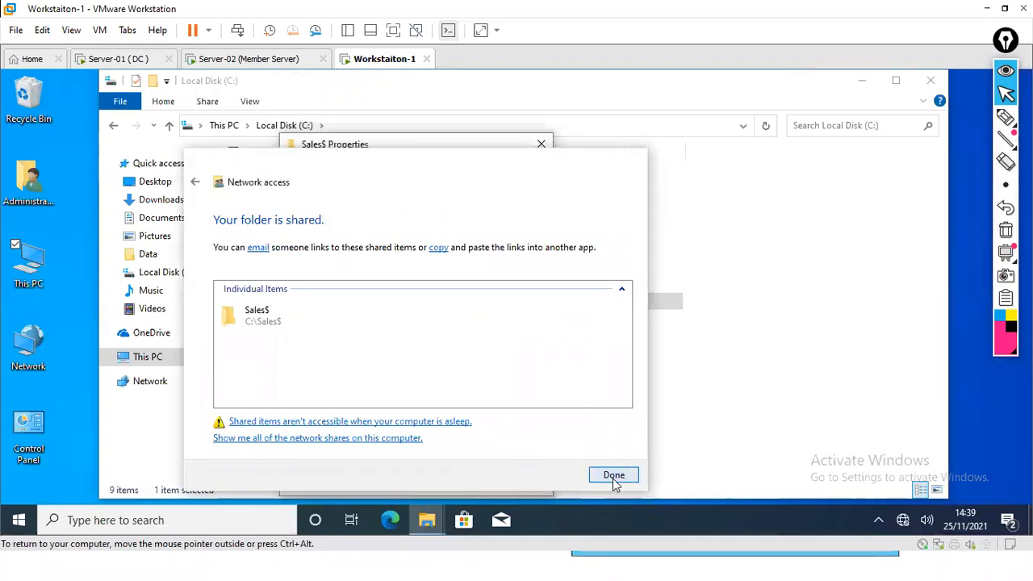
# Close the Sales$ Properties dialog and switch to the Server-02 VM
pyautogui.click(403, 482)
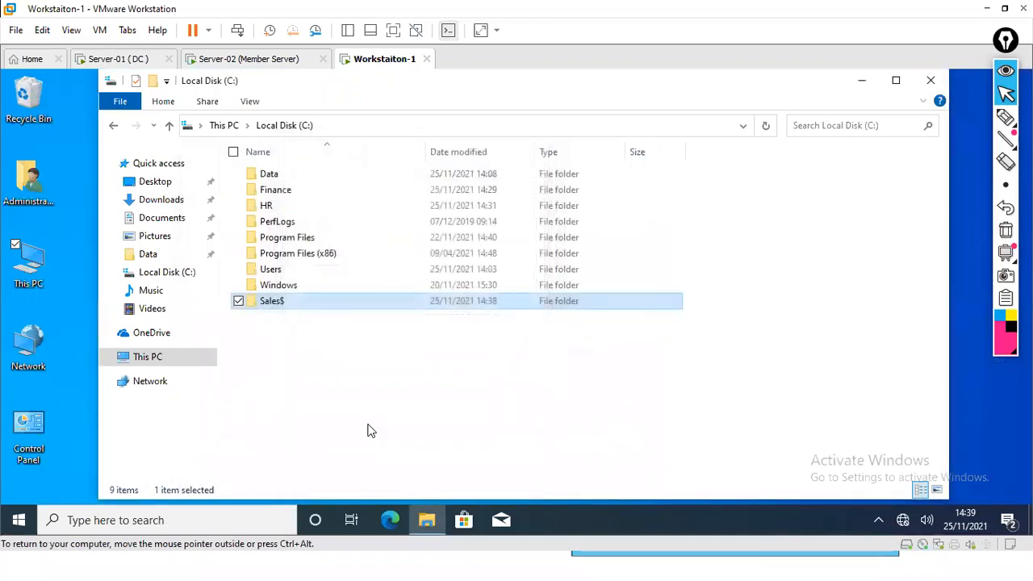
pyautogui.click(368, 426)
pyautogui.click(274, 305)
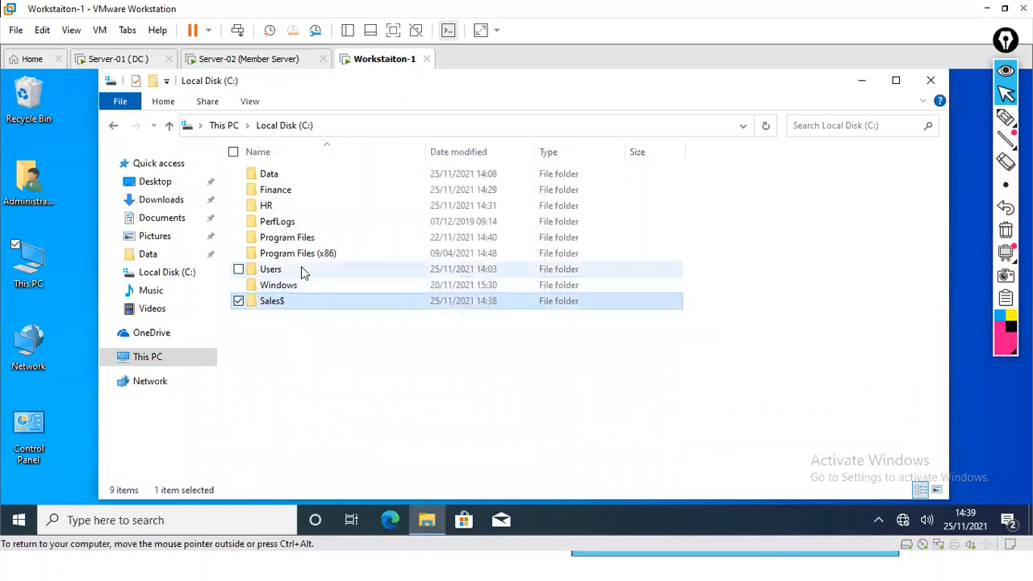
pyautogui.click(253, 68)
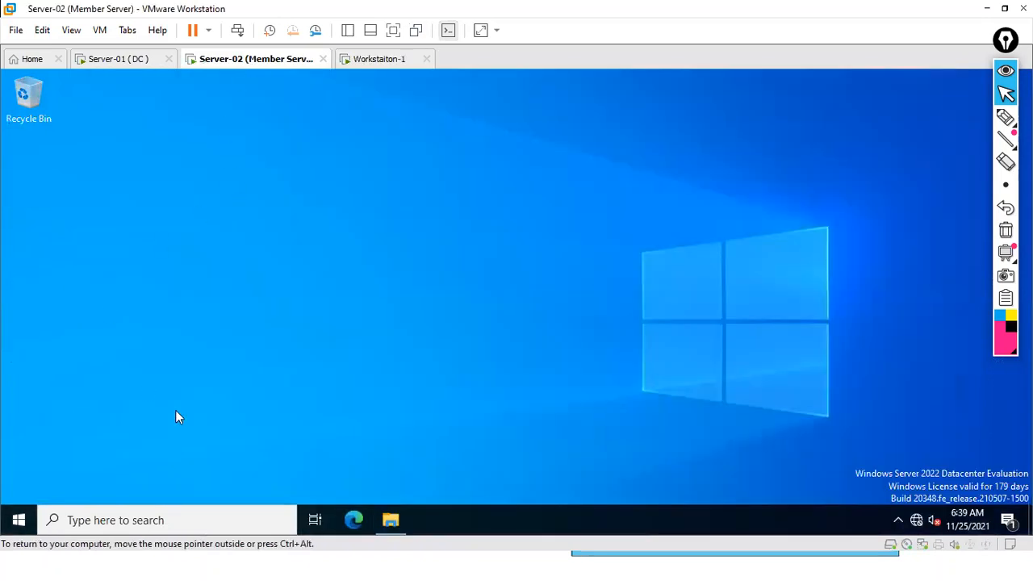
# Open \\WORKSTATION-1 from search and annotate its share listing, which shows only Finance and hr
pyautogui.click(107, 520)
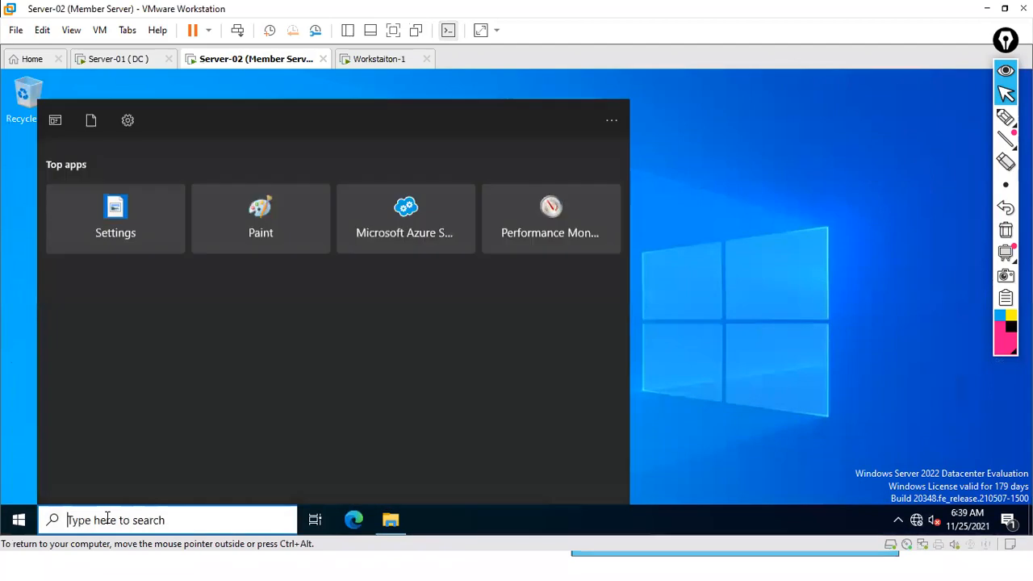
pyautogui.write('\\\\')
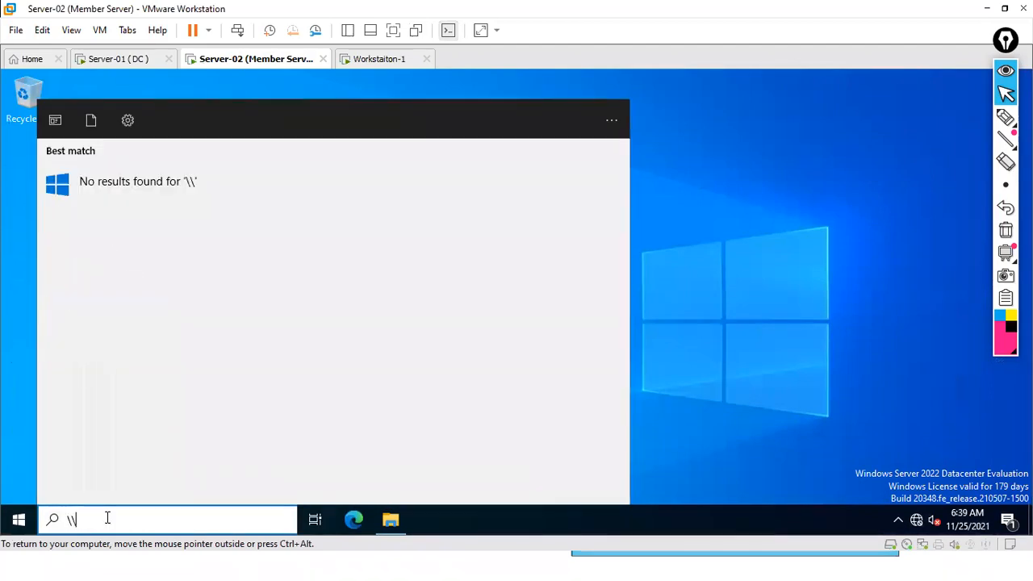
pyautogui.write('WORK')
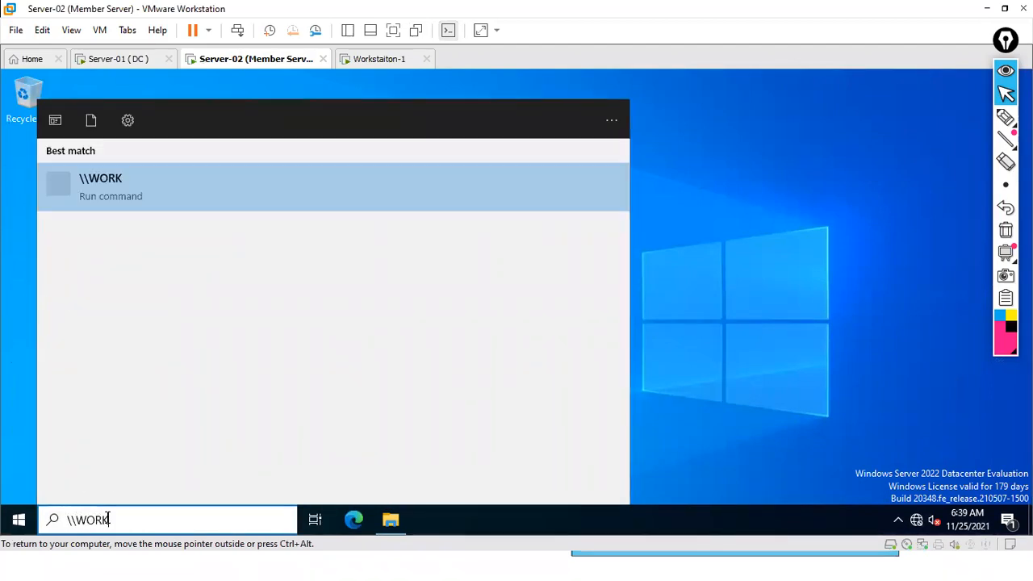
pyautogui.write('STATION-1')
pyautogui.press('Return')
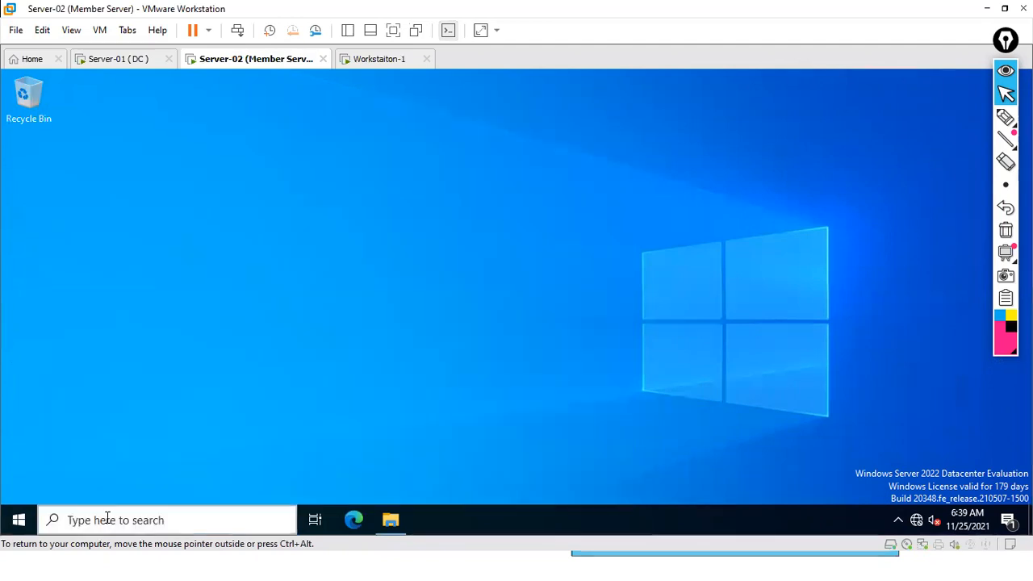
pyautogui.click(1006, 117)
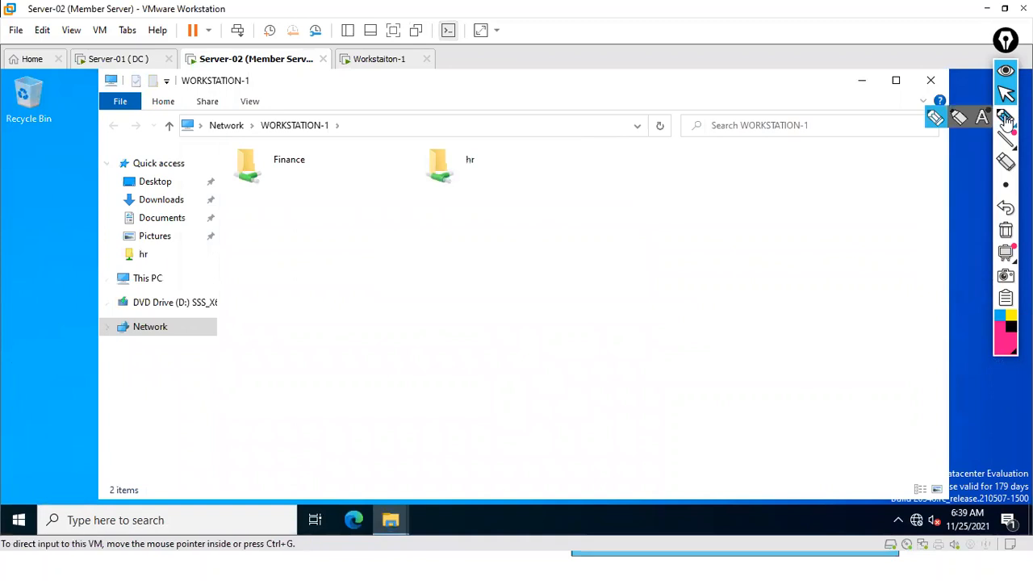
pyautogui.moveTo(383, 45)
pyautogui.mouseDown()
pyautogui.moveTo(352, 69)
pyautogui.moveTo(373, 53)
pyautogui.moveTo(375, 95)
pyautogui.mouseUp()
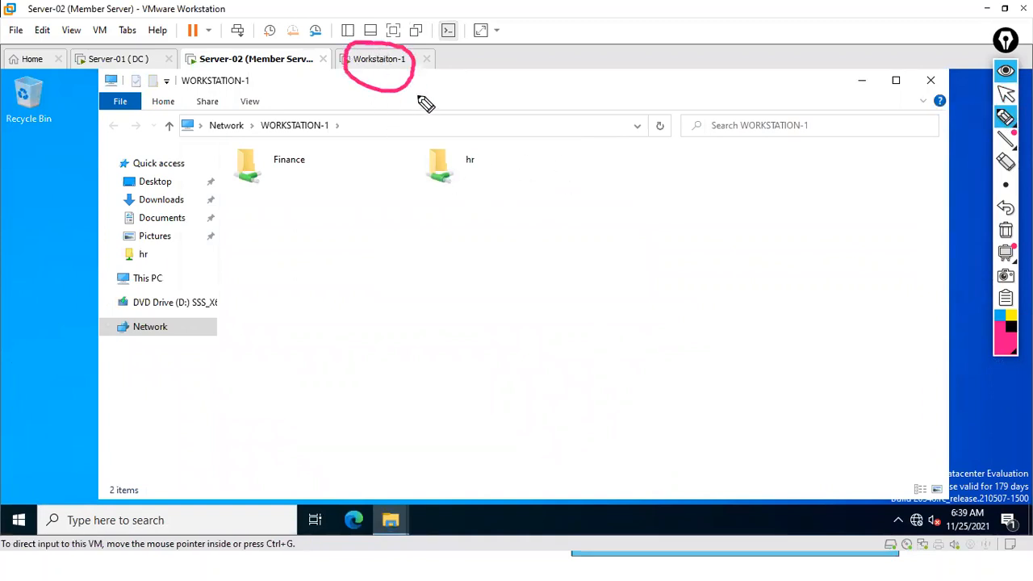
pyautogui.moveTo(299, 131)
pyautogui.mouseDown()
pyautogui.moveTo(215, 193)
pyautogui.moveTo(263, 160)
pyautogui.moveTo(239, 171)
pyautogui.mouseUp()
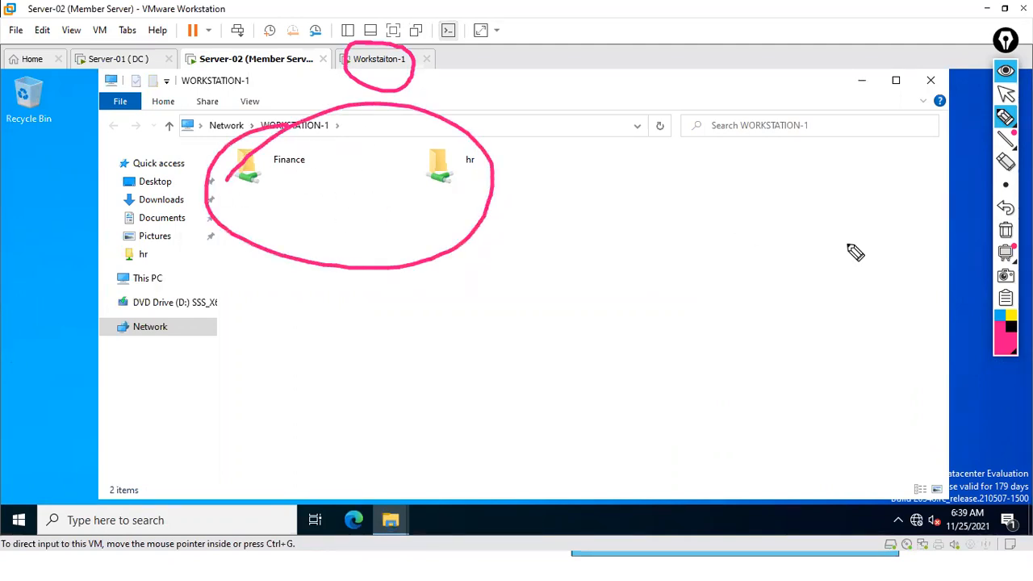
pyautogui.click(1006, 231)
pyautogui.click(1006, 94)
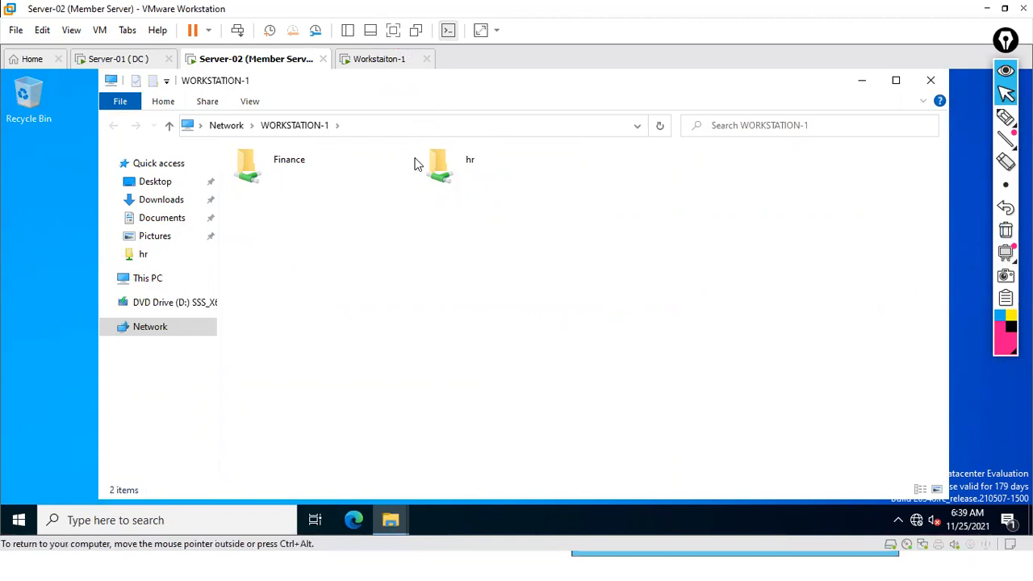
# Reopen Server-02's search box, clearing the mistyped text
pyautogui.click(162, 523)
pyautogui.write('WW')
pyautogui.press('BackSpace')
pyautogui.press('BackSpace')
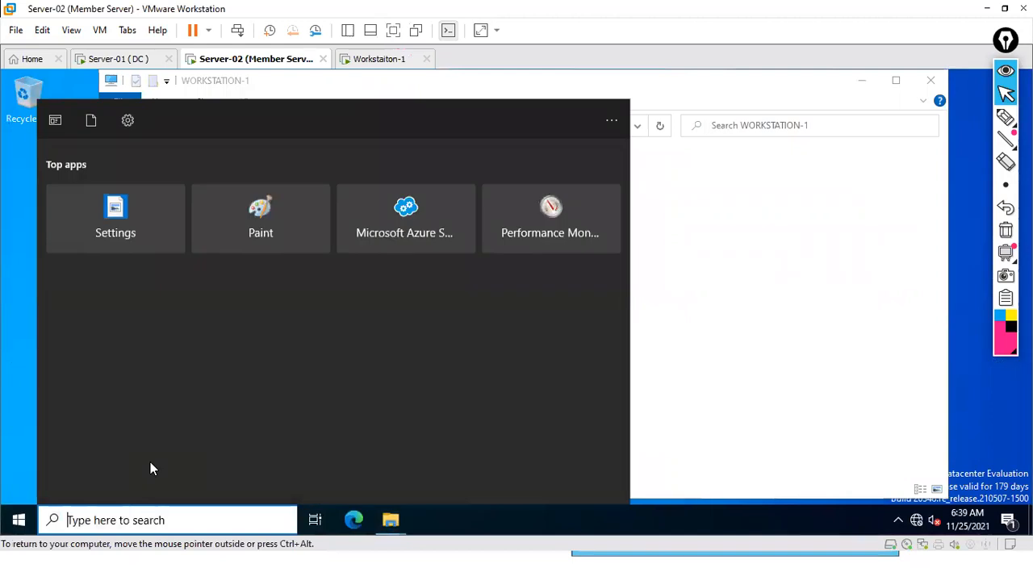
# Try the misspelled path \\WORKSTAITON-1\SALES$ and dismiss the resulting network error
pyautogui.write('\\WORKSTAITON-')
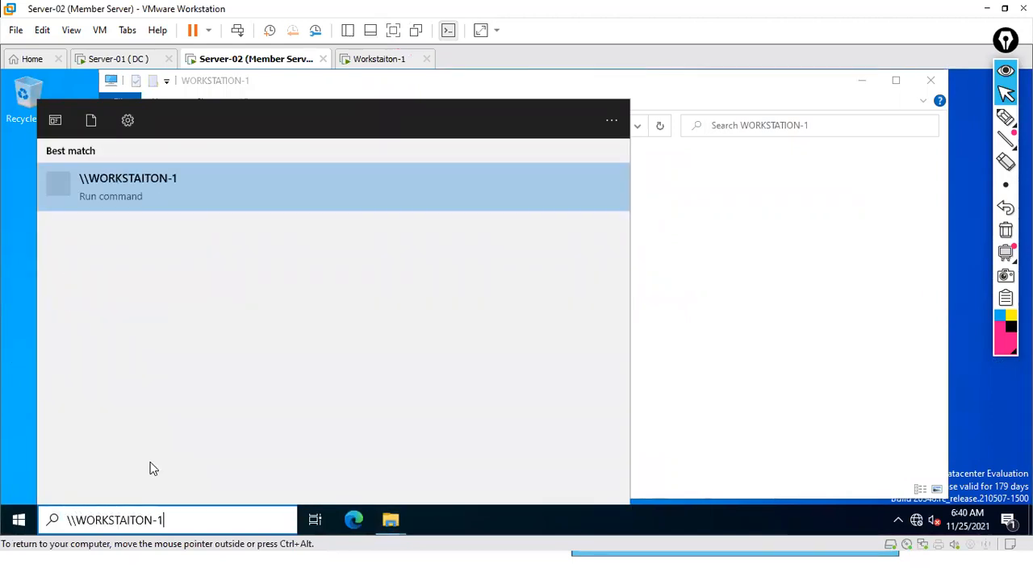
pyautogui.write('1\\SALES$')
pyautogui.press('Return')
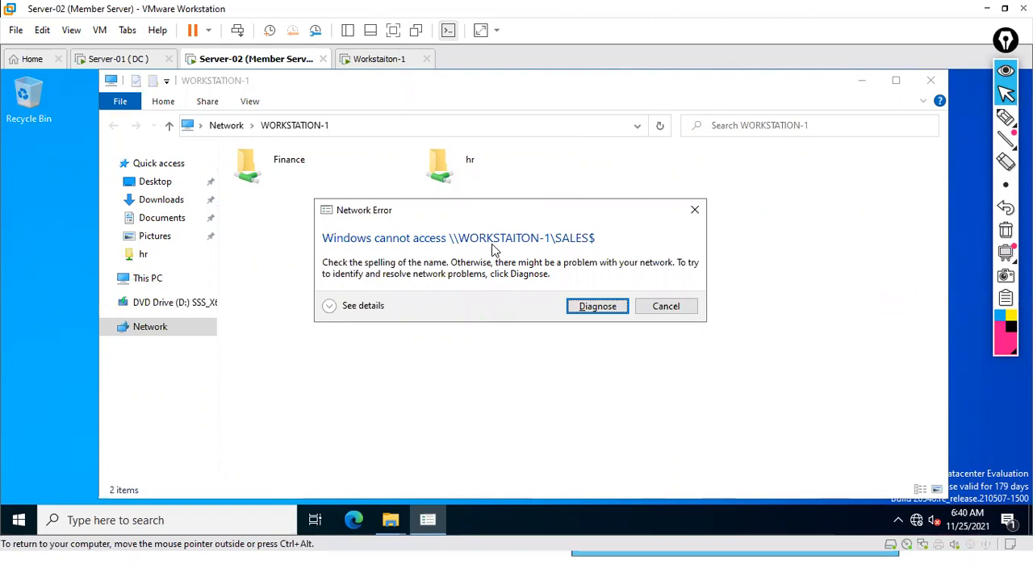
pyautogui.click(670, 310)
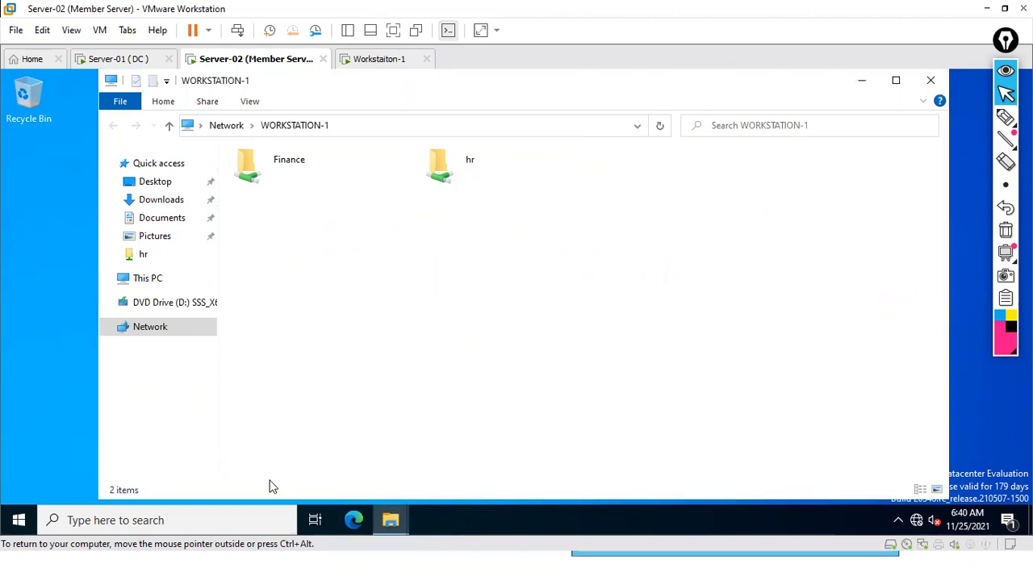
# Try \\WORKSTATION\SALES$ and start Windows Network Diagnostics when it fails
pyautogui.click(170, 524)
pyautogui.write('\\\\WORKST')
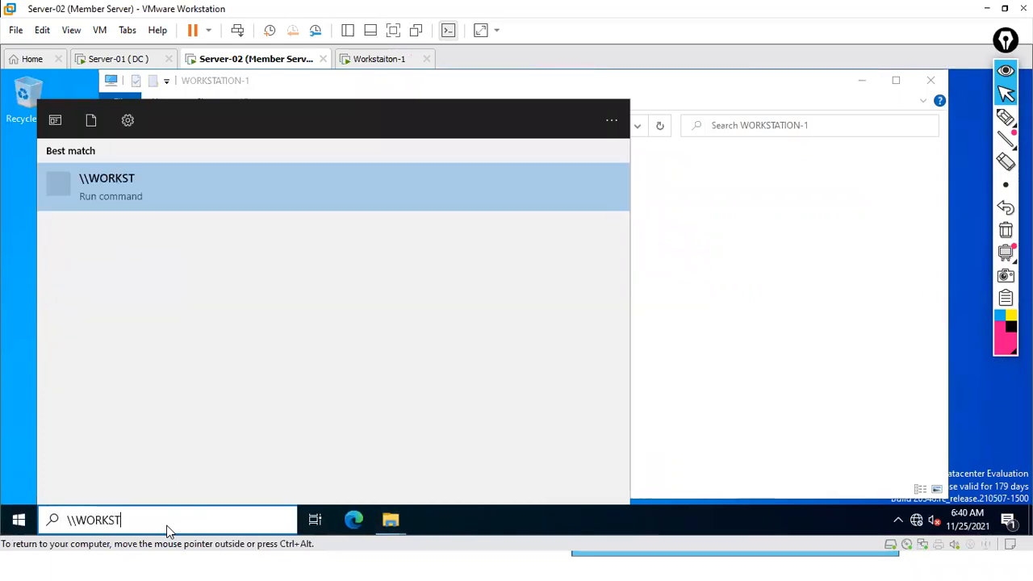
pyautogui.write('ATION')
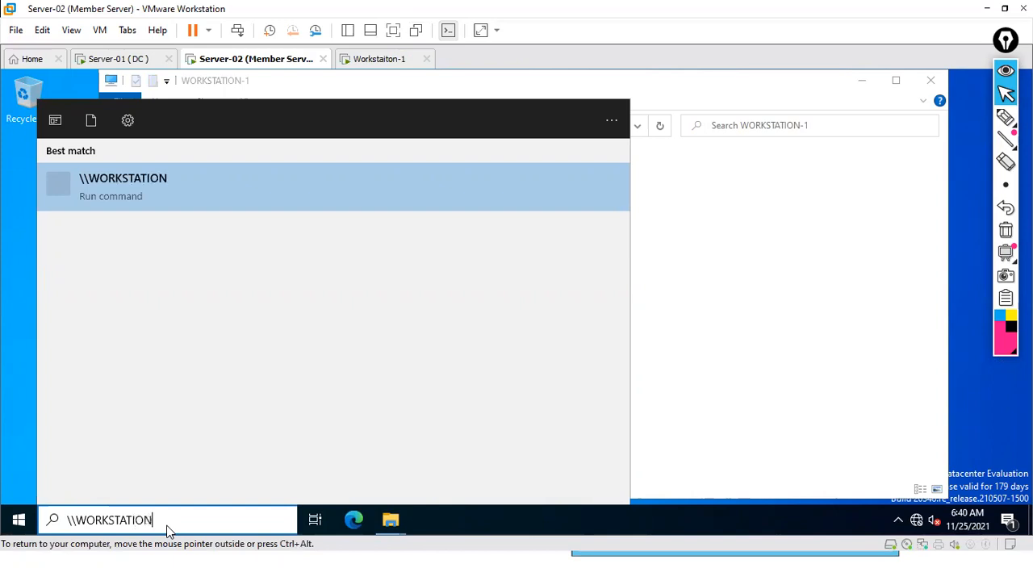
pyautogui.write('\\SALES$')
pyautogui.press('Return')
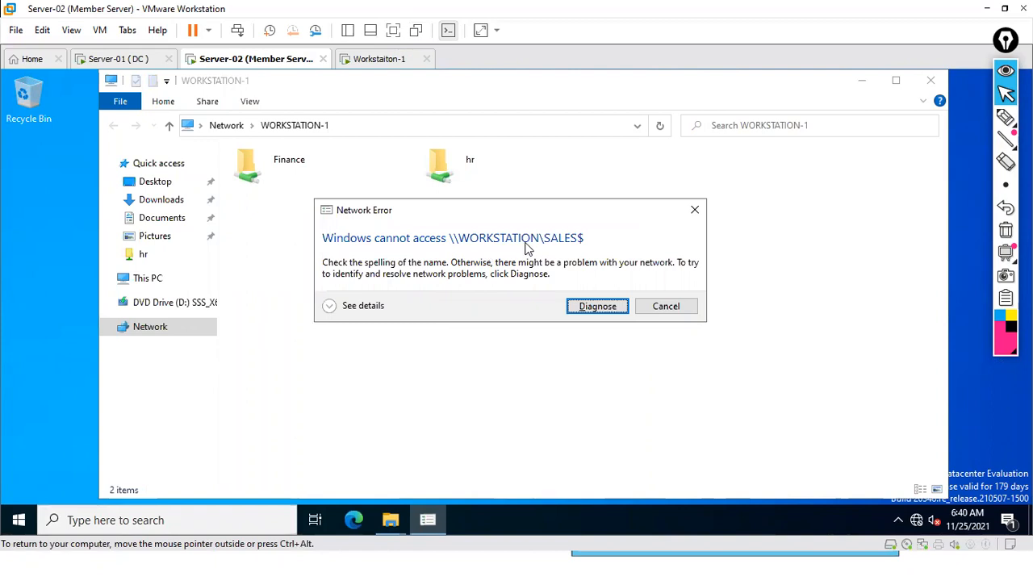
pyautogui.click(595, 313)
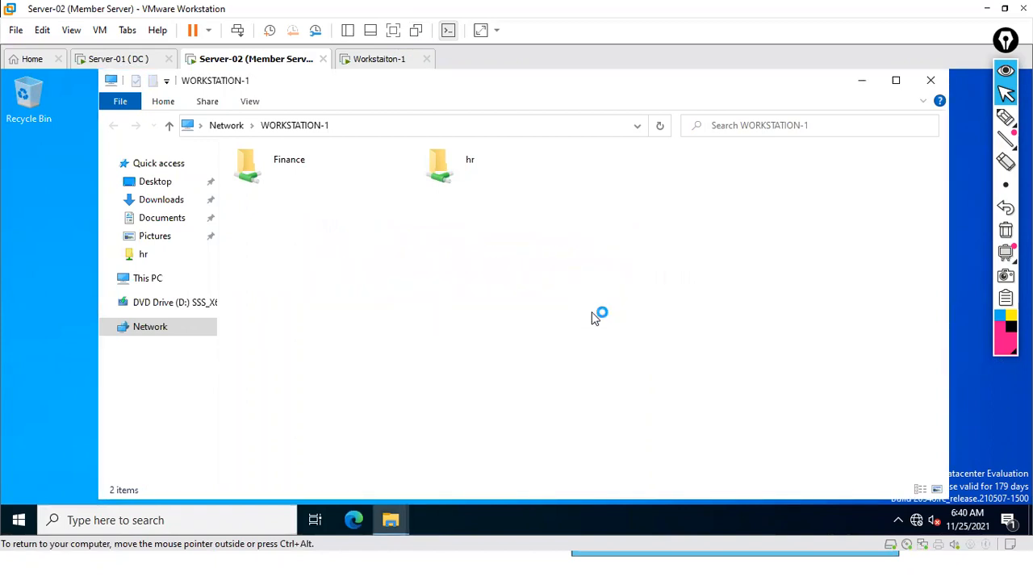
# Check the Workstation-1 VM, then return to Server-02 and reopen search
pyautogui.click(370, 61)
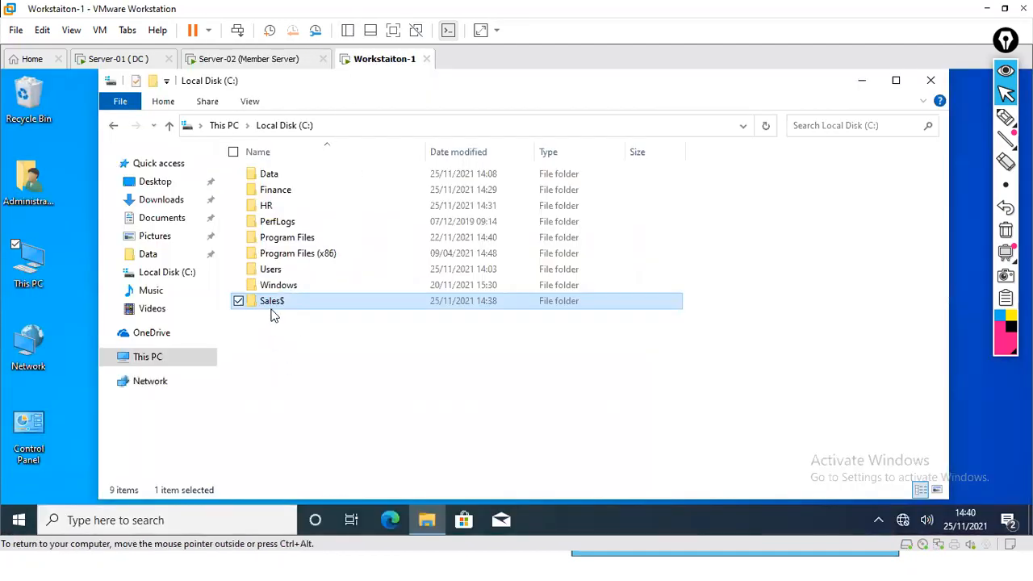
pyautogui.click(247, 62)
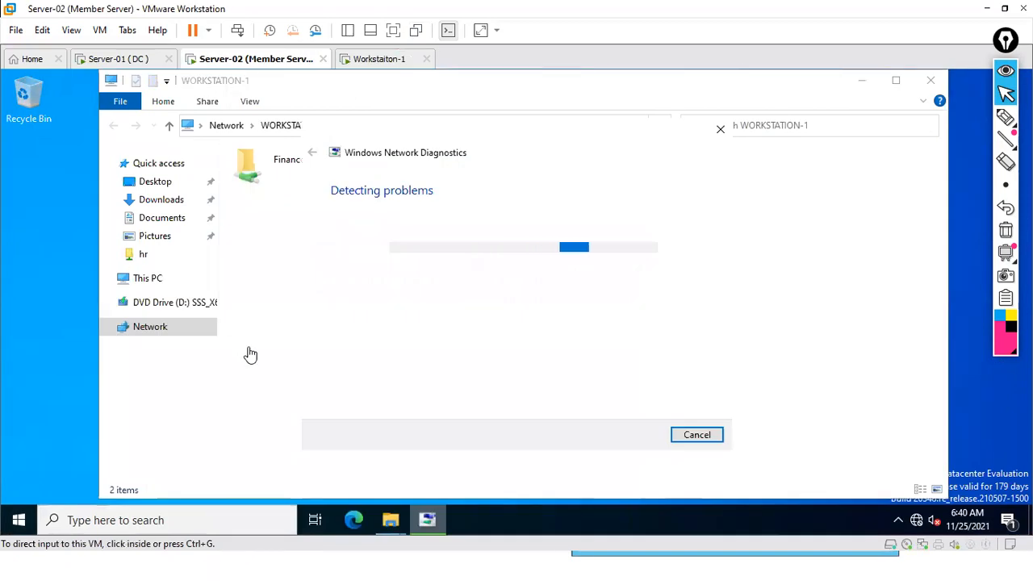
pyautogui.click(147, 520)
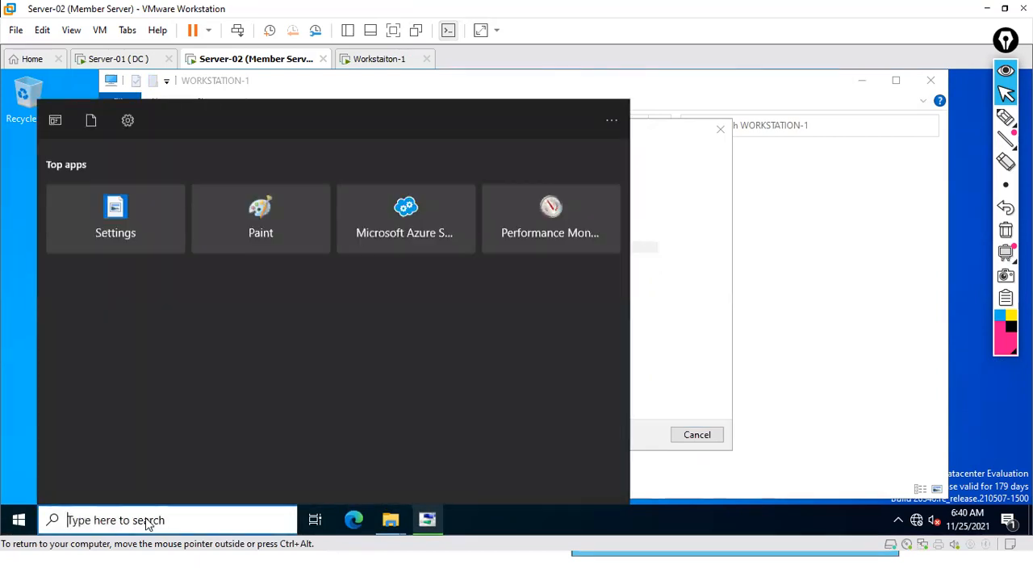
# Open the hidden share \\Workstation-1\Sales$ from Server-02's search
pyautogui.write('\\\\')
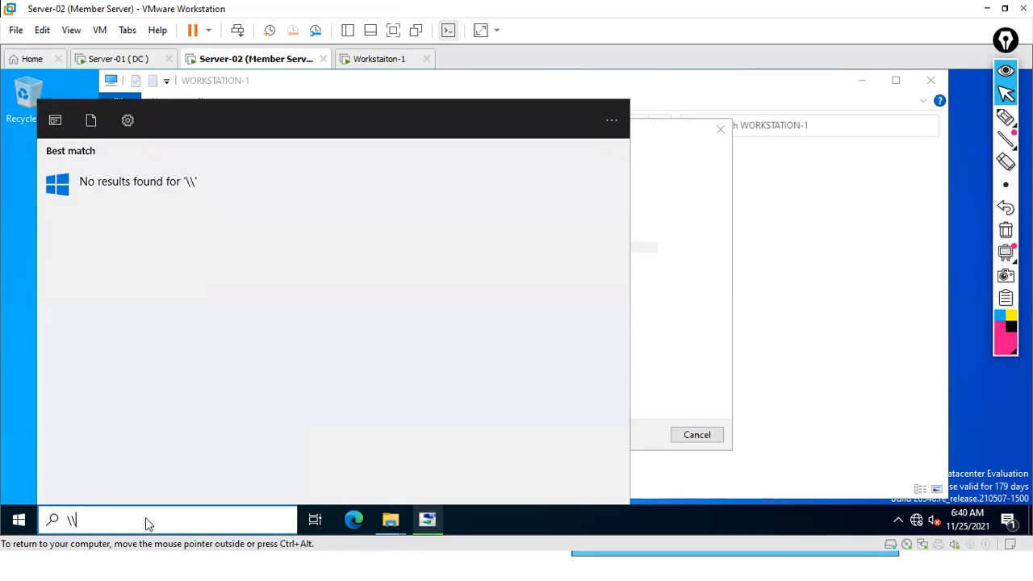
pyautogui.write('Work')
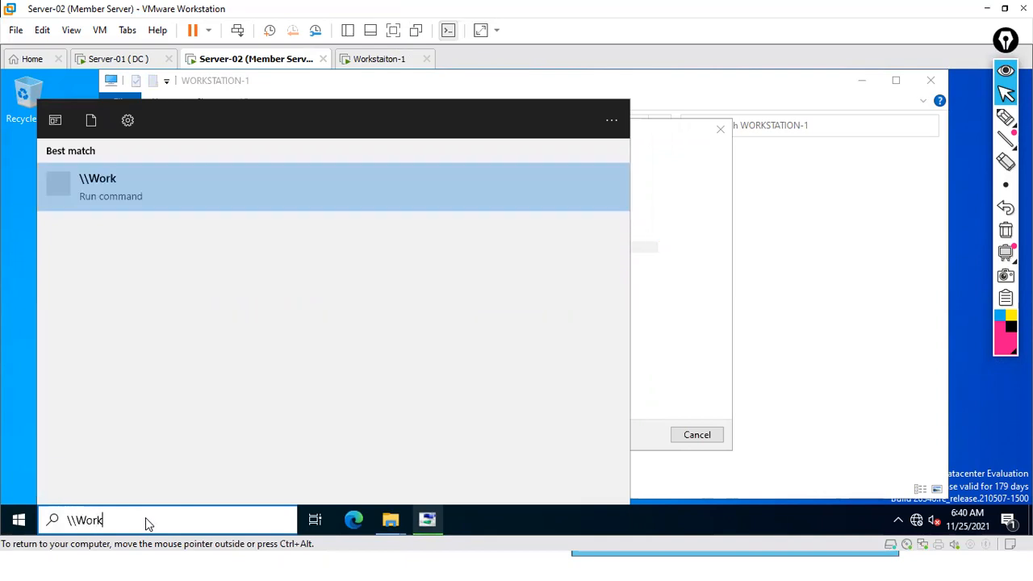
pyautogui.write('station-')
pyautogui.write('1')
pyautogui.write('\\')
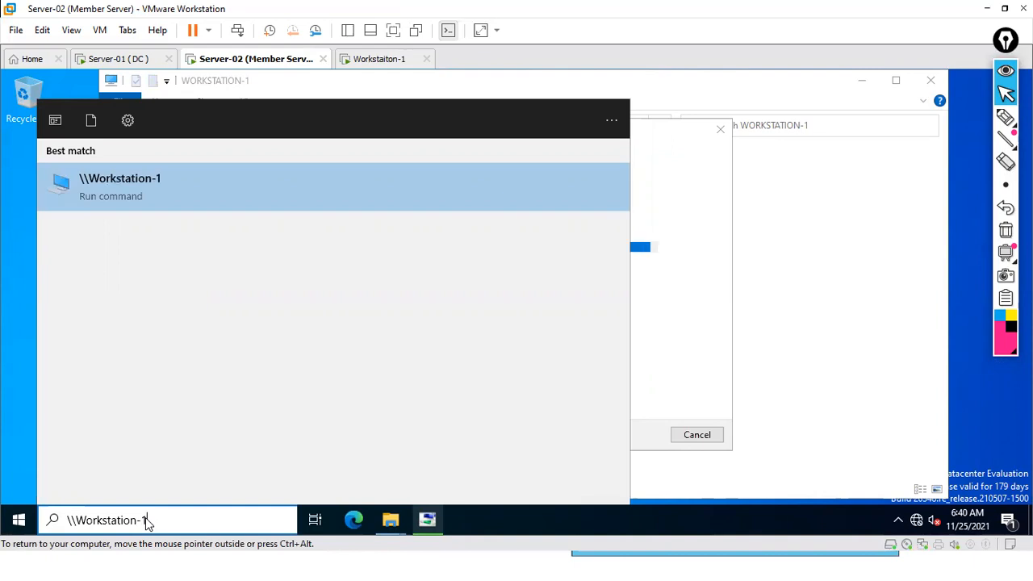
pyautogui.write('Sales')
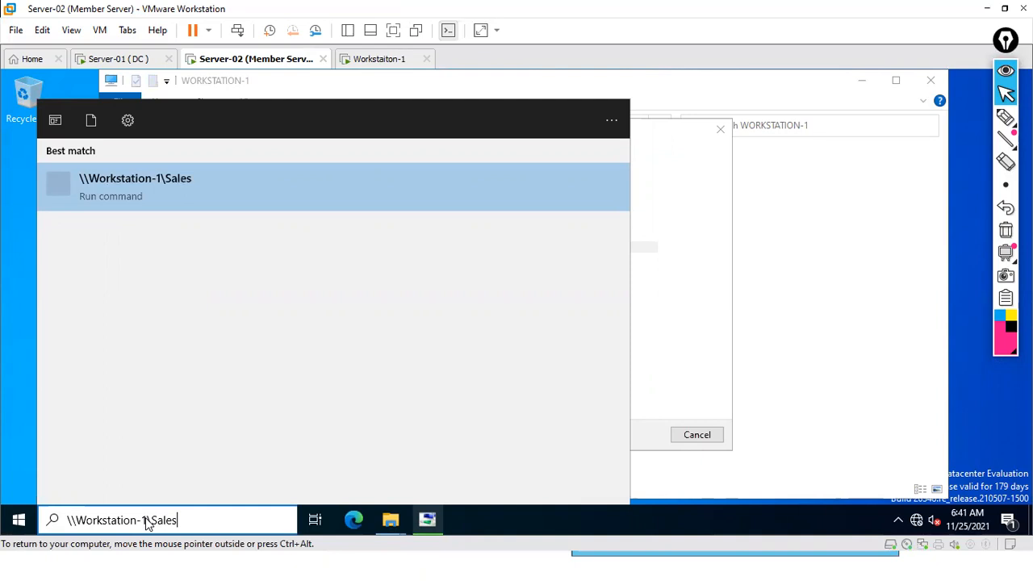
pyautogui.write('$')
pyautogui.press('Return')
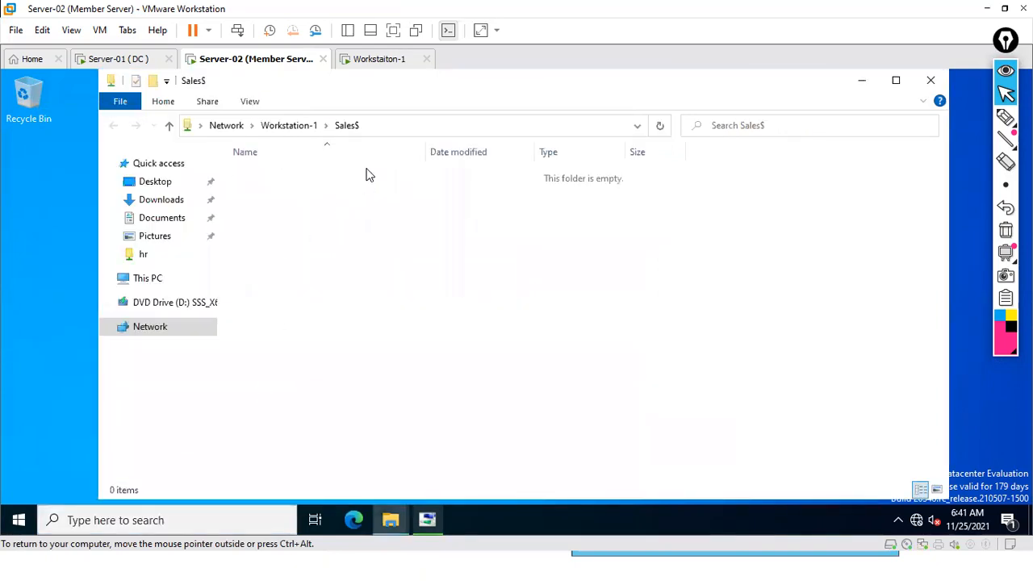
# Circle Sales$ in the folder path with the pen, then clear the marks
pyautogui.click(1006, 118)
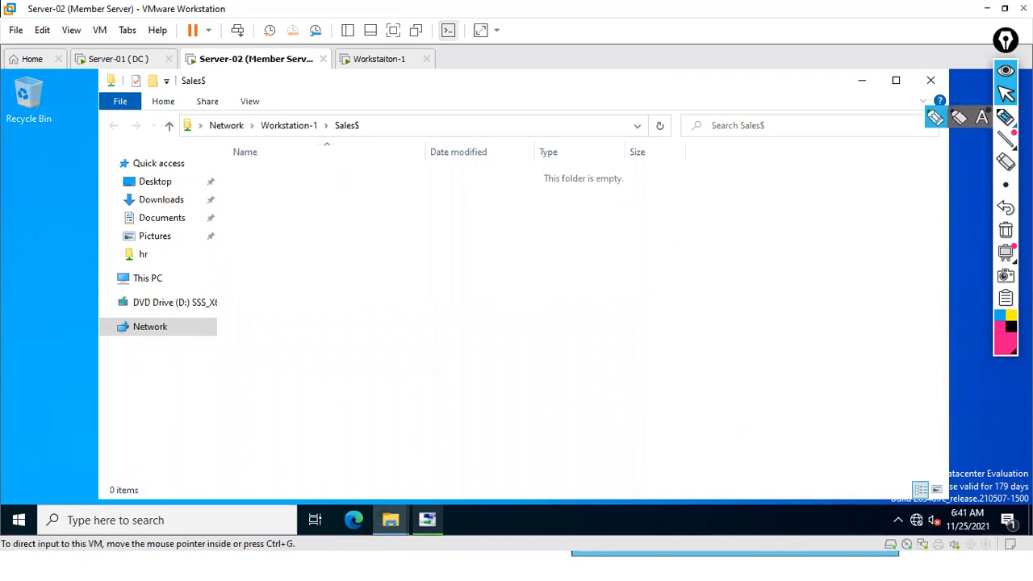
pyautogui.moveTo(360, 119)
pyautogui.mouseDown()
pyautogui.moveTo(349, 113)
pyautogui.moveTo(379, 121)
pyautogui.mouseUp()
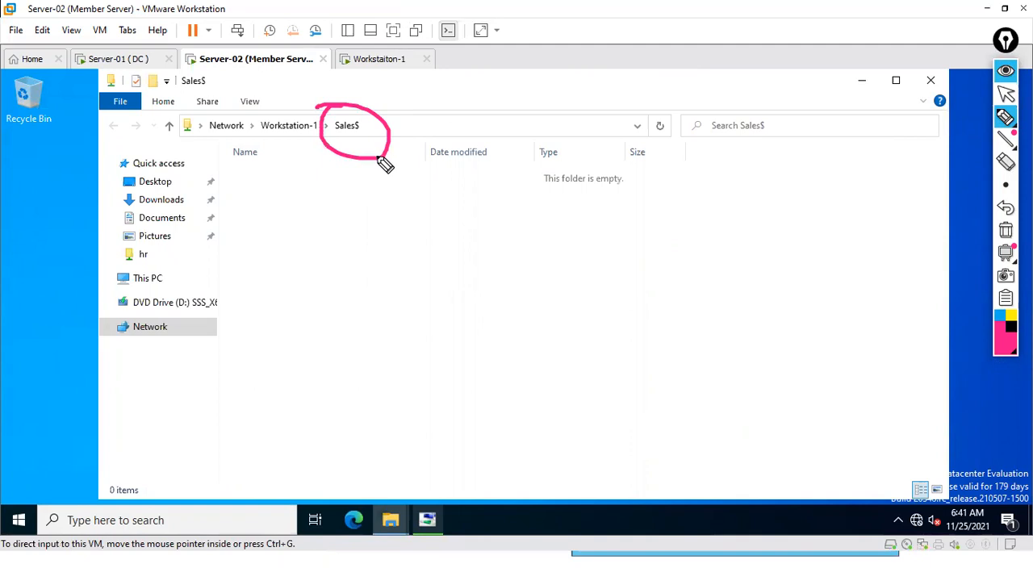
pyautogui.moveTo(335, 84); pyautogui.dragTo(350, 96)
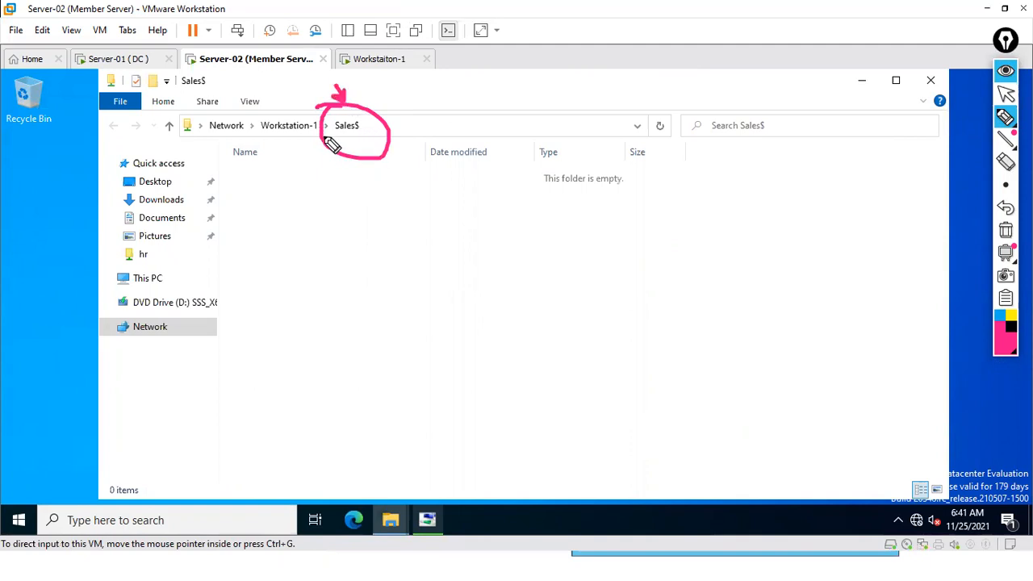
pyautogui.click(1006, 231)
pyautogui.click(1006, 94)
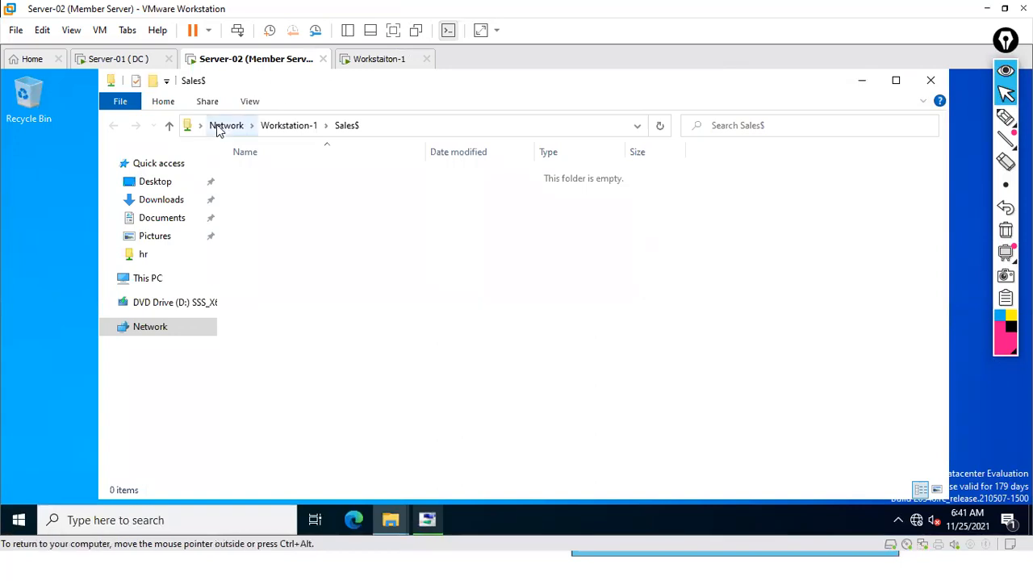
# Show the full \\Workstation-1\Sales$ UNC path in the address bar, then restore it
pyautogui.click(384, 123)
pyautogui.click(384, 123)
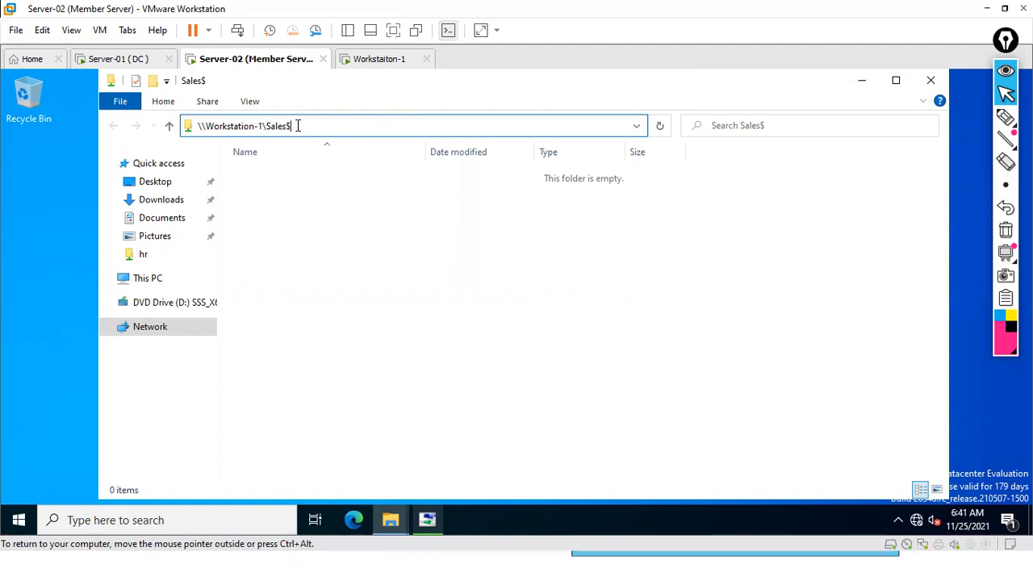
pyautogui.click(333, 229)
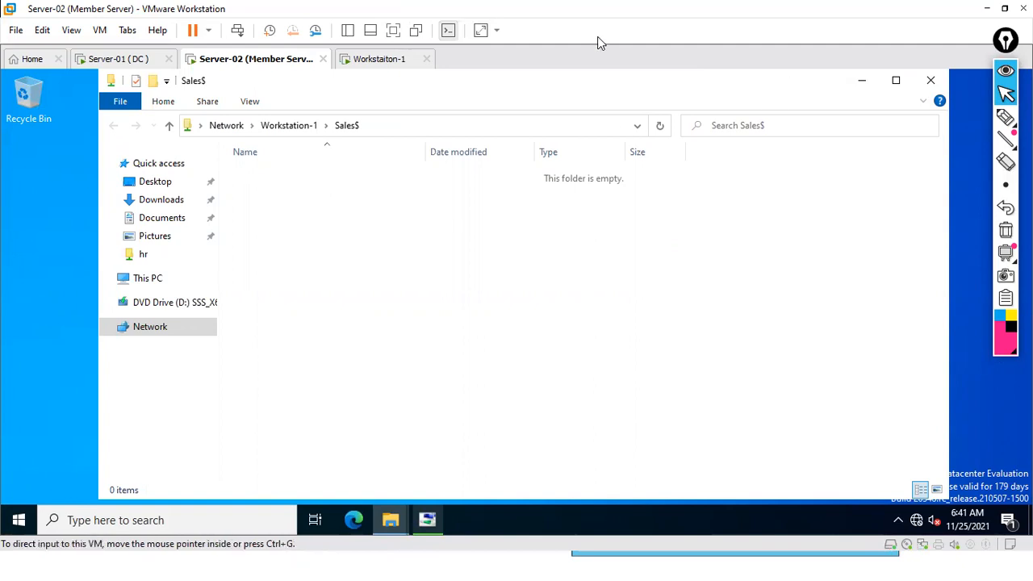